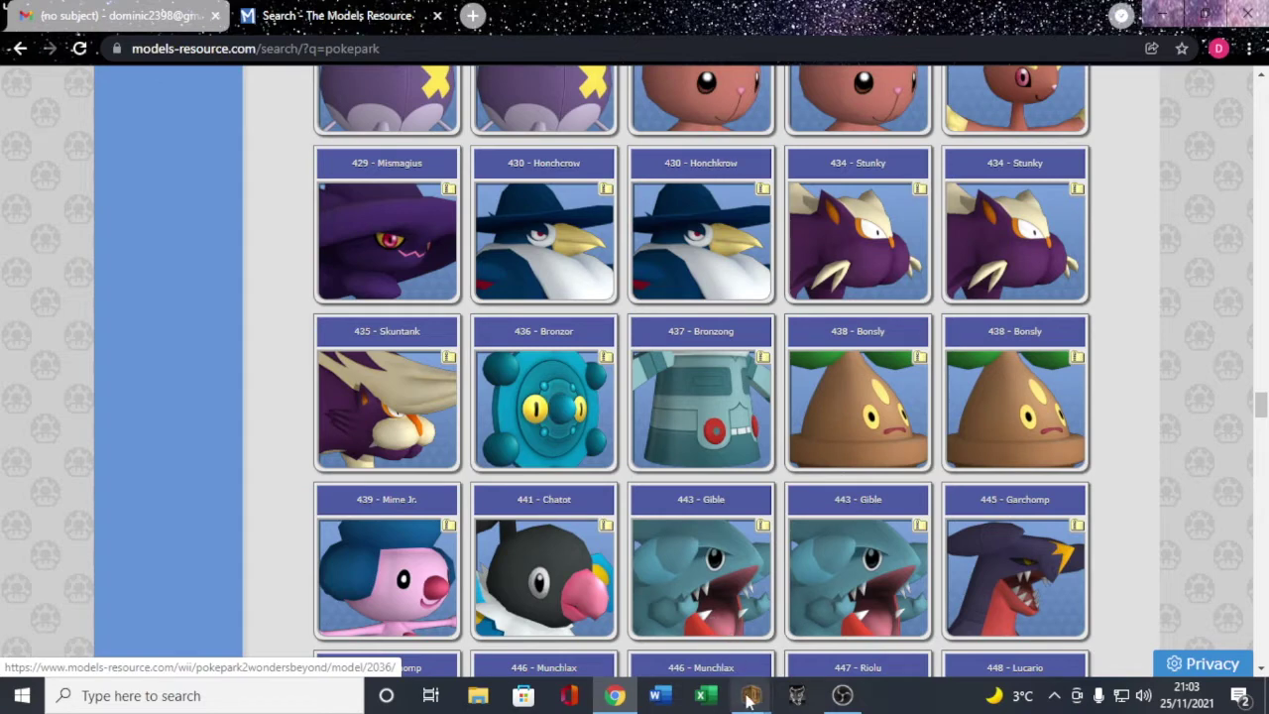
Step: Scroll the PokePark results on The Models Resource toward the 430 - Honchkrow entries
mouse_move(751, 694)
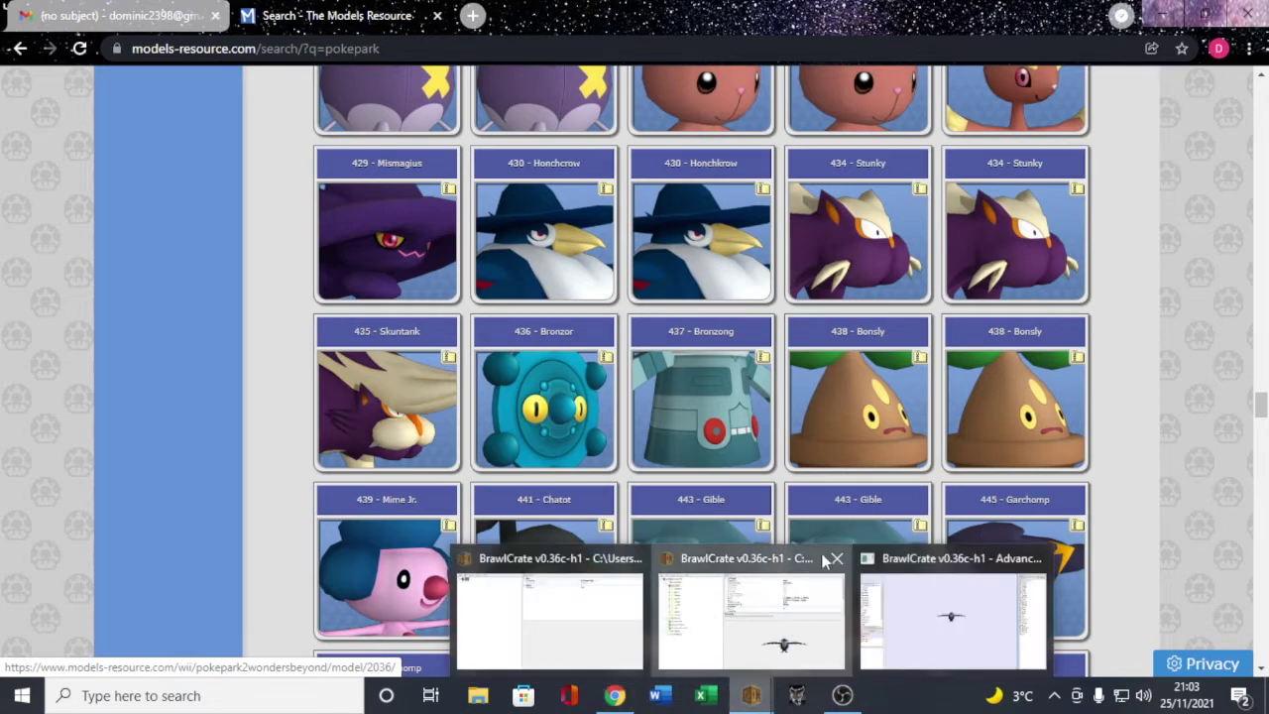
Step: Switch to BrawlCrate's Advanced Model Editor for Dongkarasu and apply the 101-frame Fly animation
left_click(821, 562)
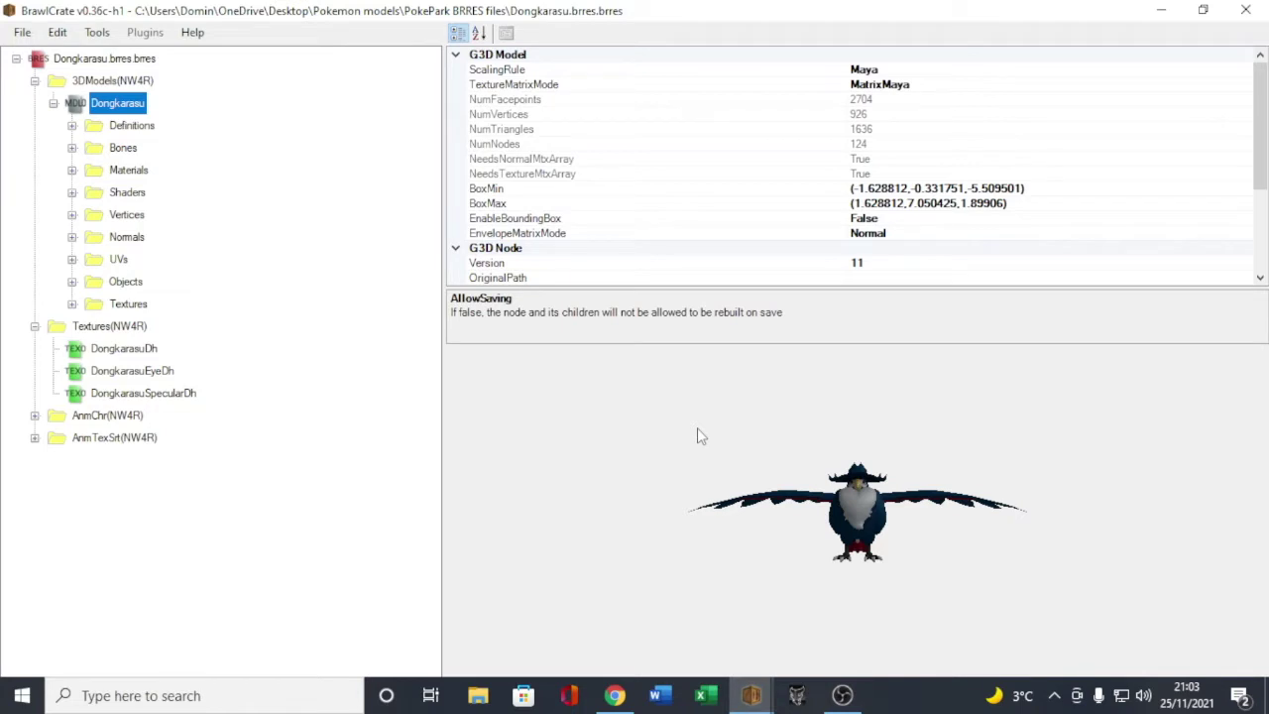
left_click(751, 695)
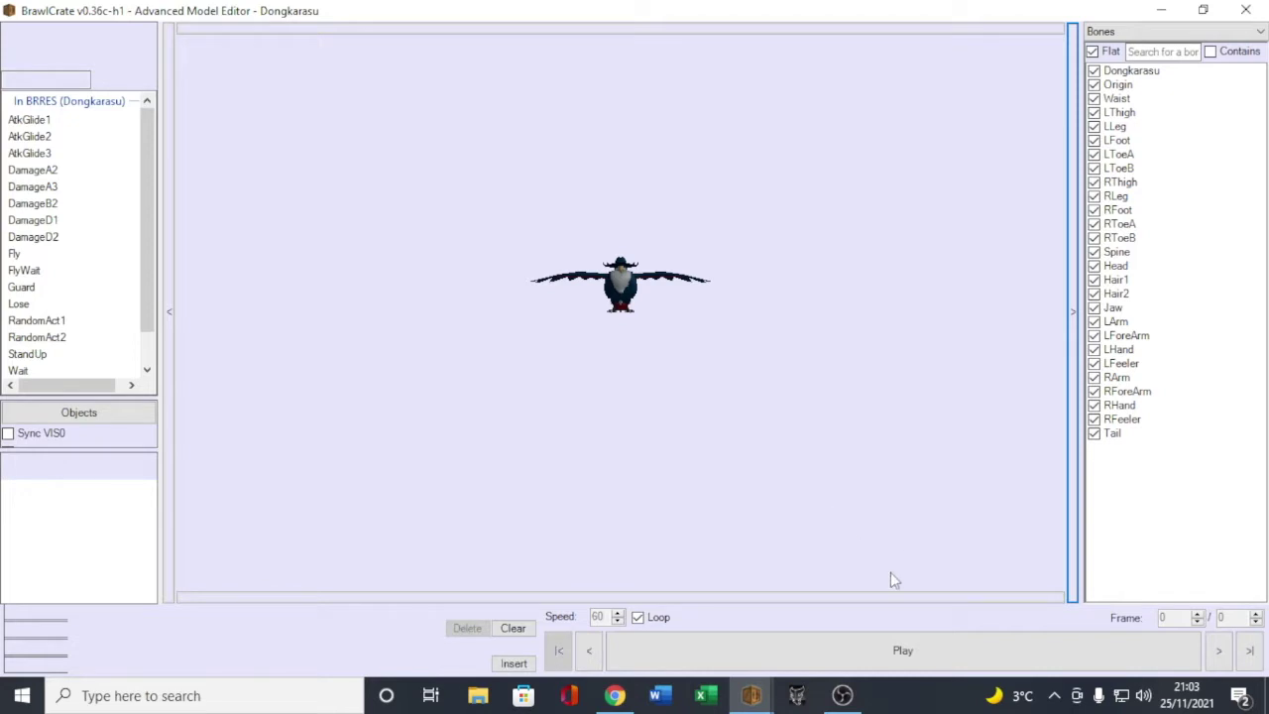
left_click(15, 254)
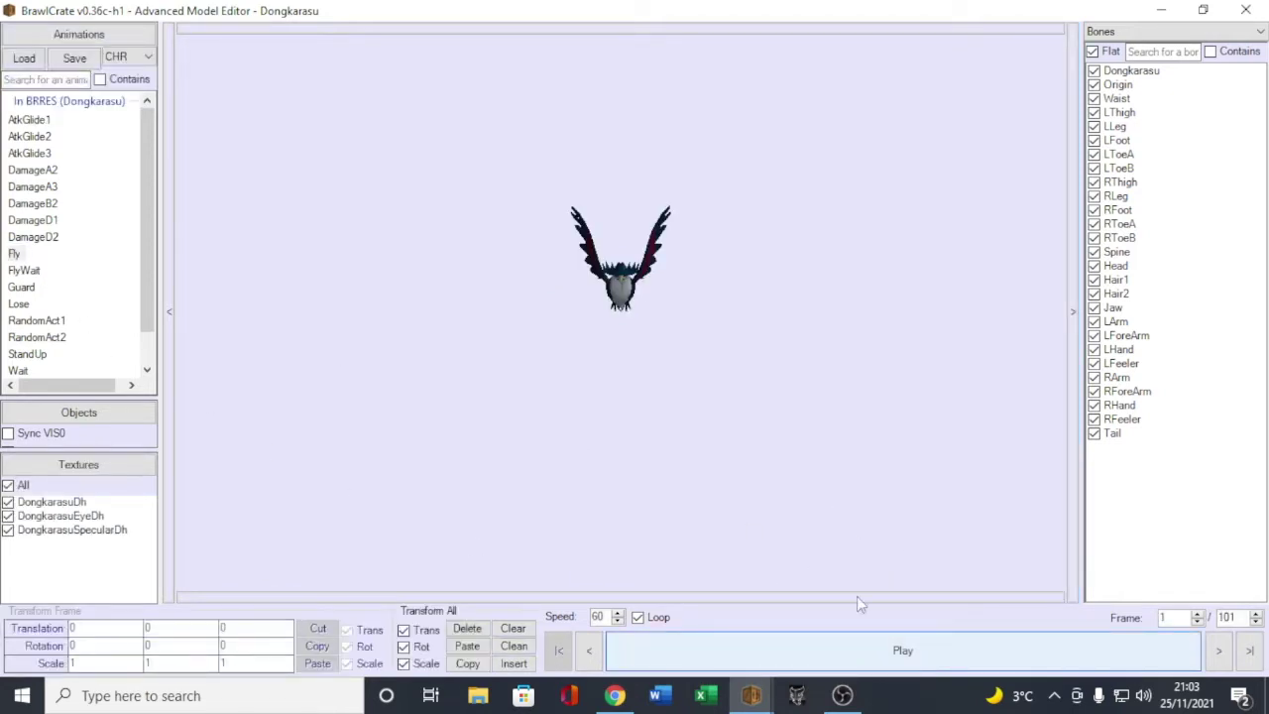
Step: Cut the Origin bone's 84.01305 Z translation at frame 101 of Fly, leaving it at 0
key("space")
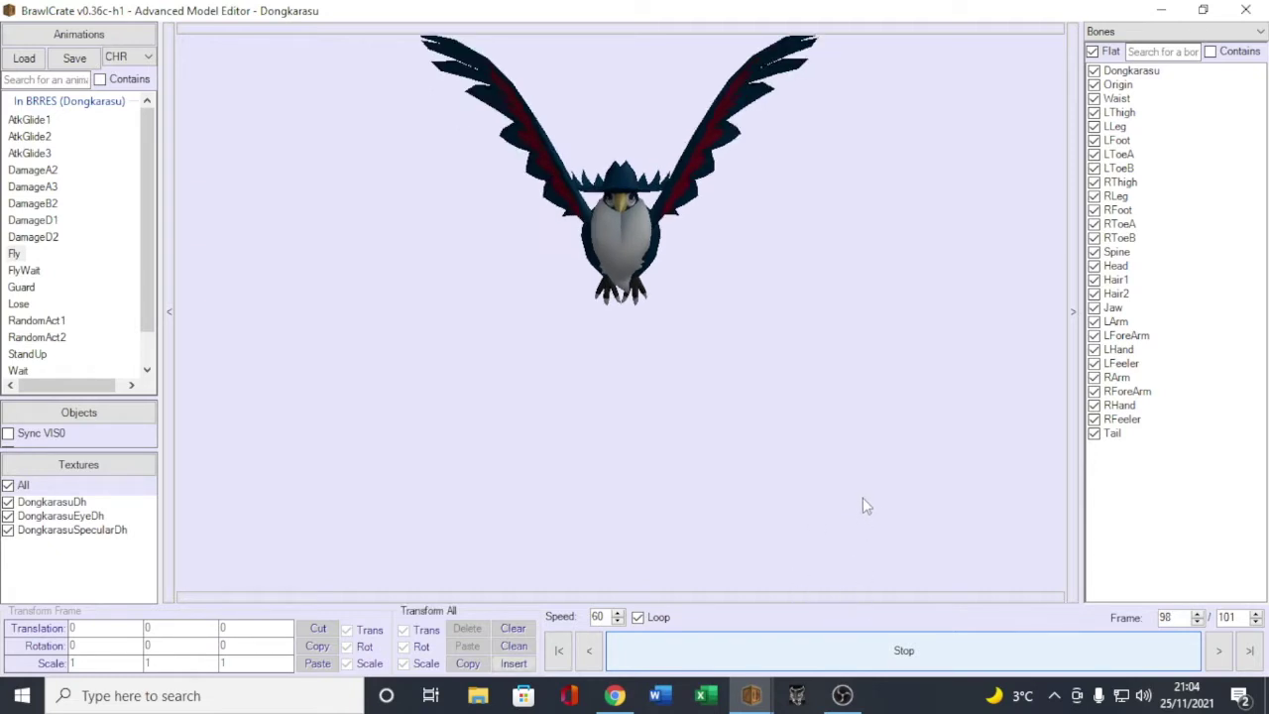
key("space")
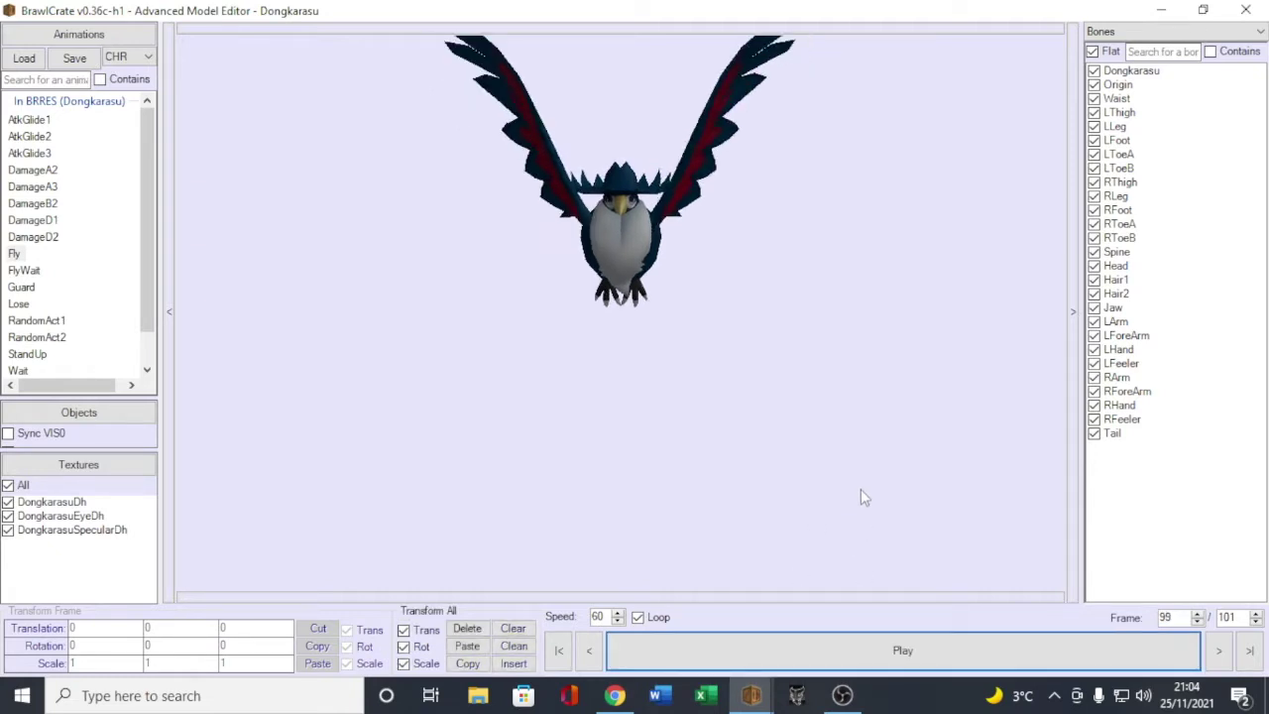
left_click(1118, 86)
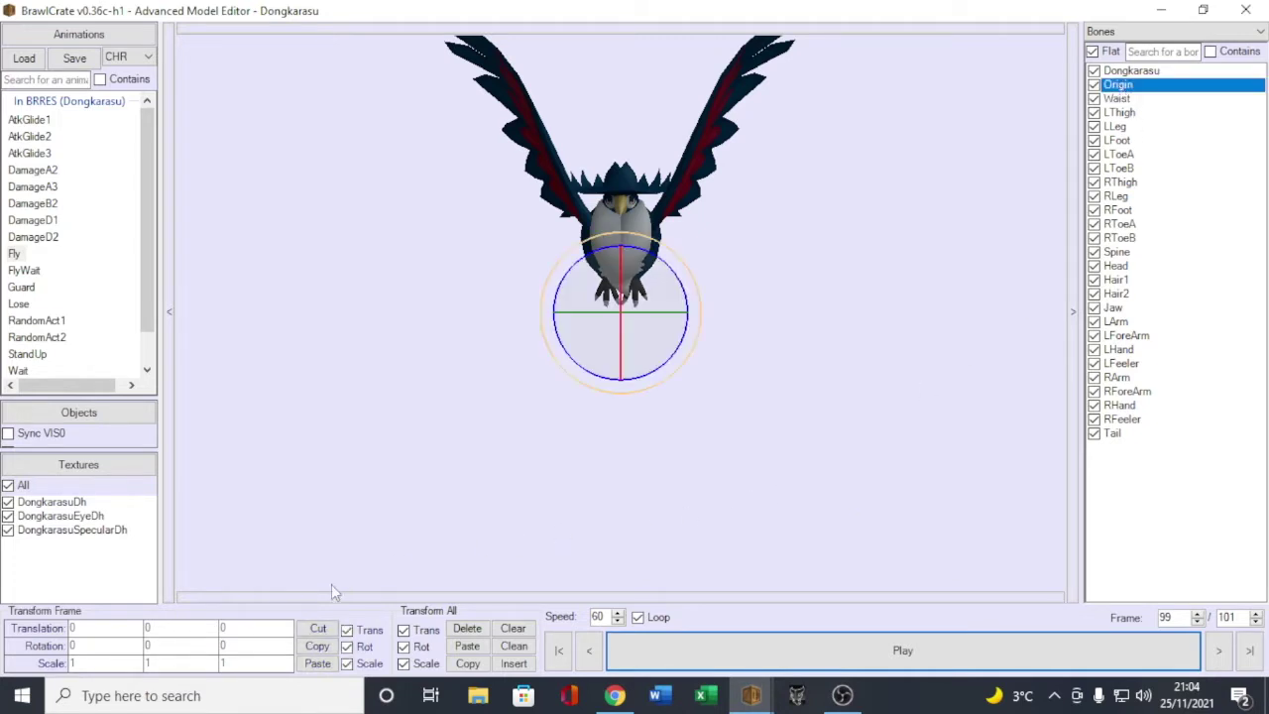
left_click(561, 652)
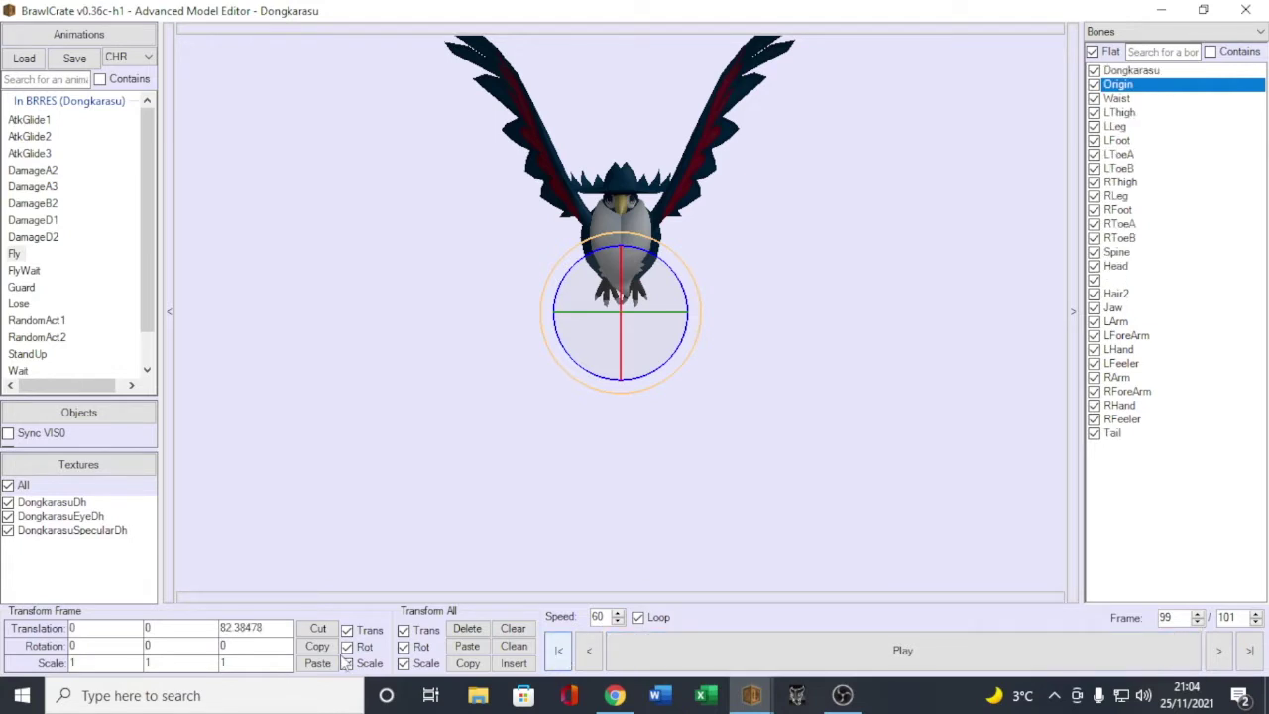
left_click(1249, 650)
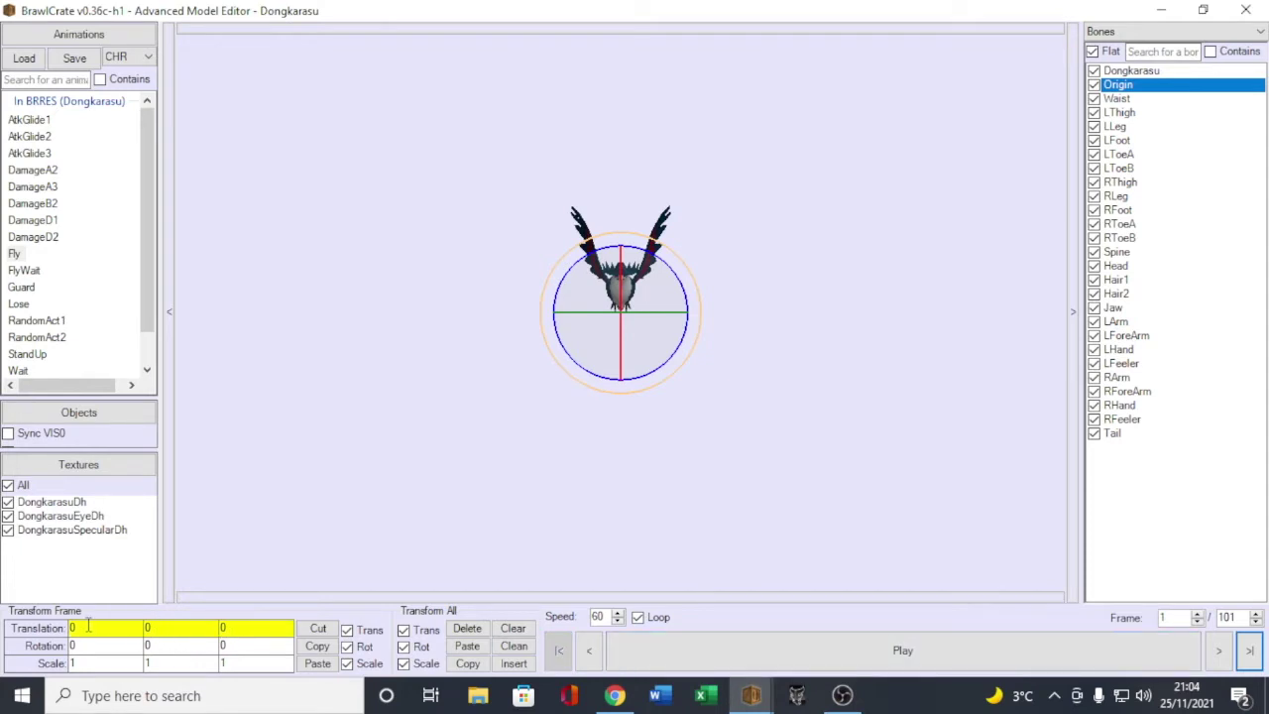
left_click(1246, 653)
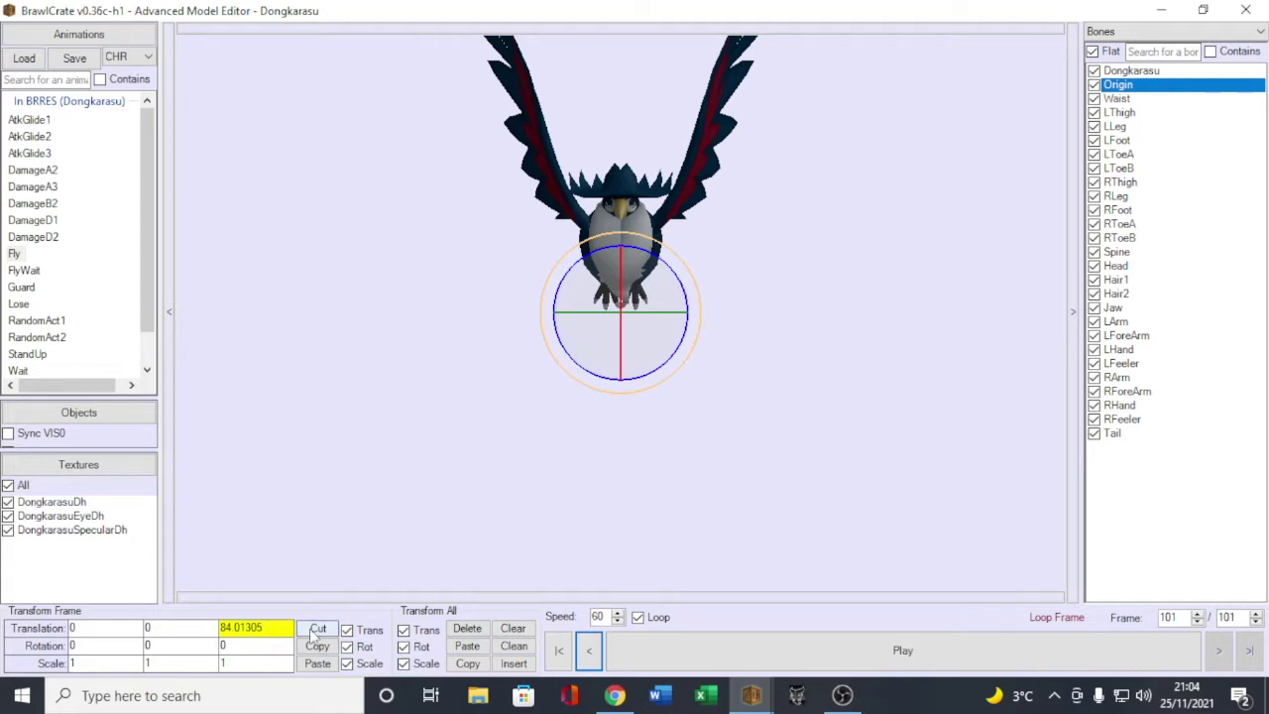
left_click(318, 628)
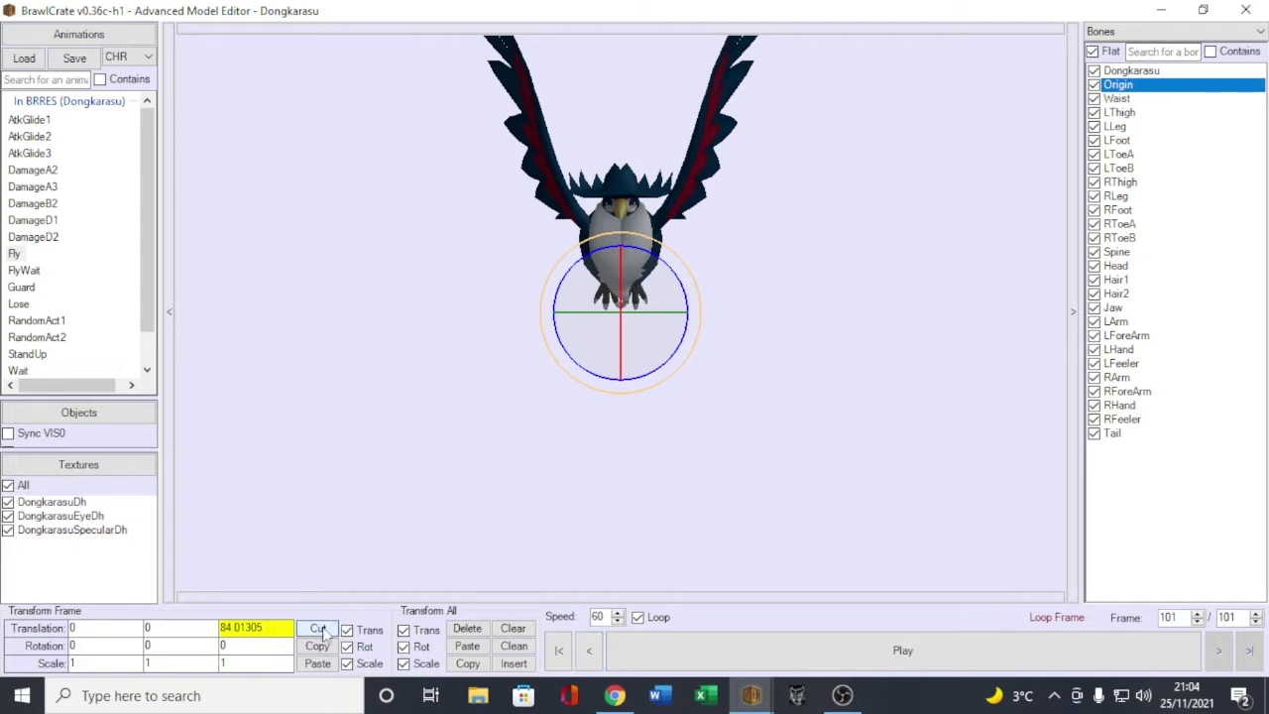
Step: Replay Fly, return to its first frame and select the Dongkarasu root bone
left_click(763, 652)
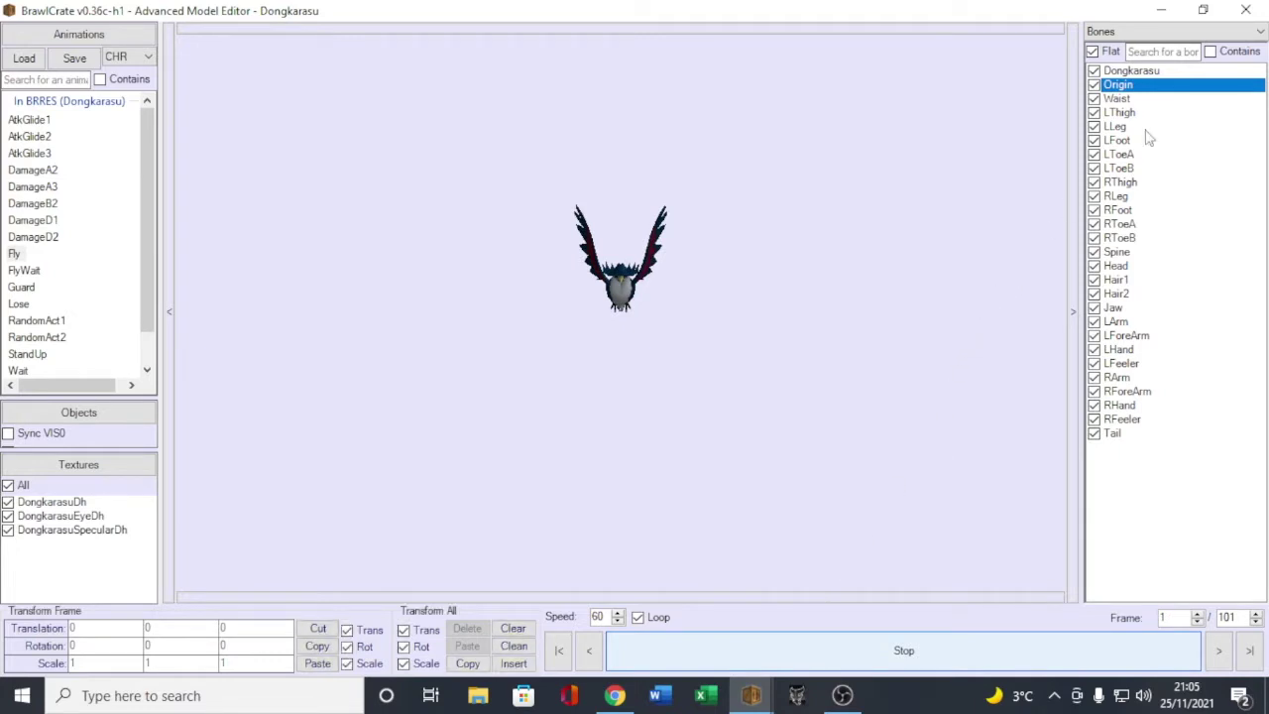
left_click(561, 651)
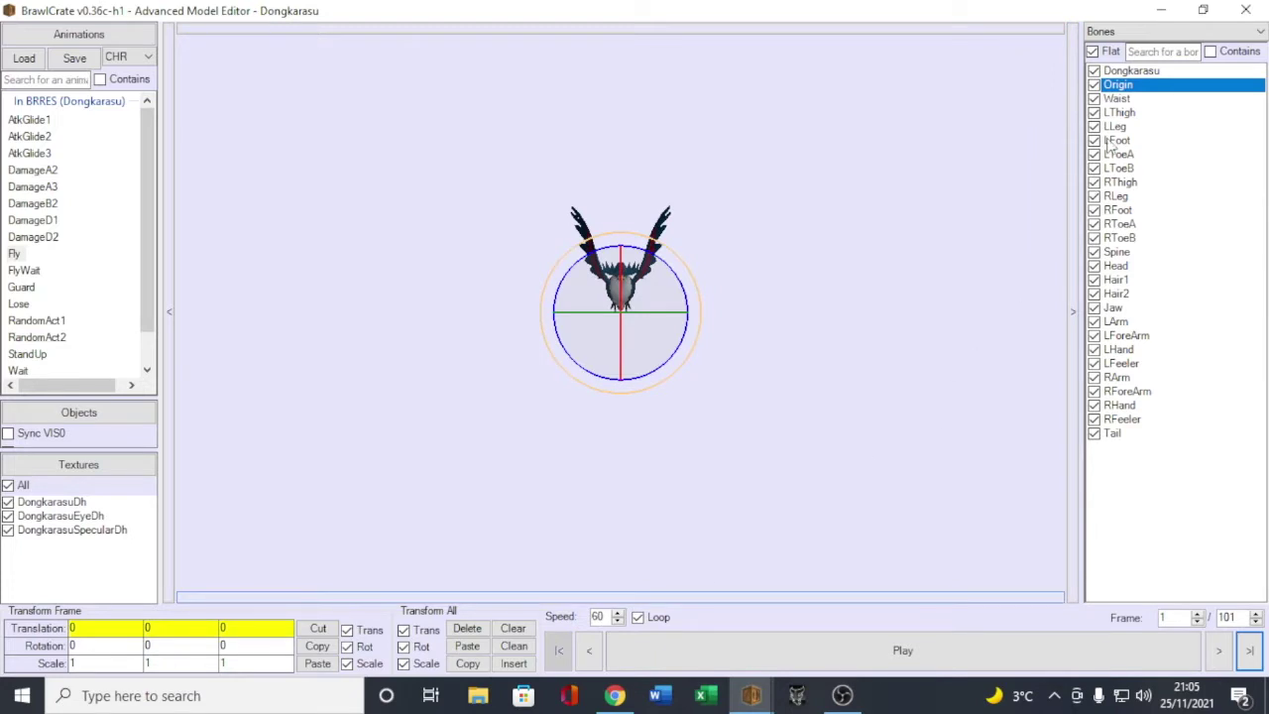
left_click(1139, 76)
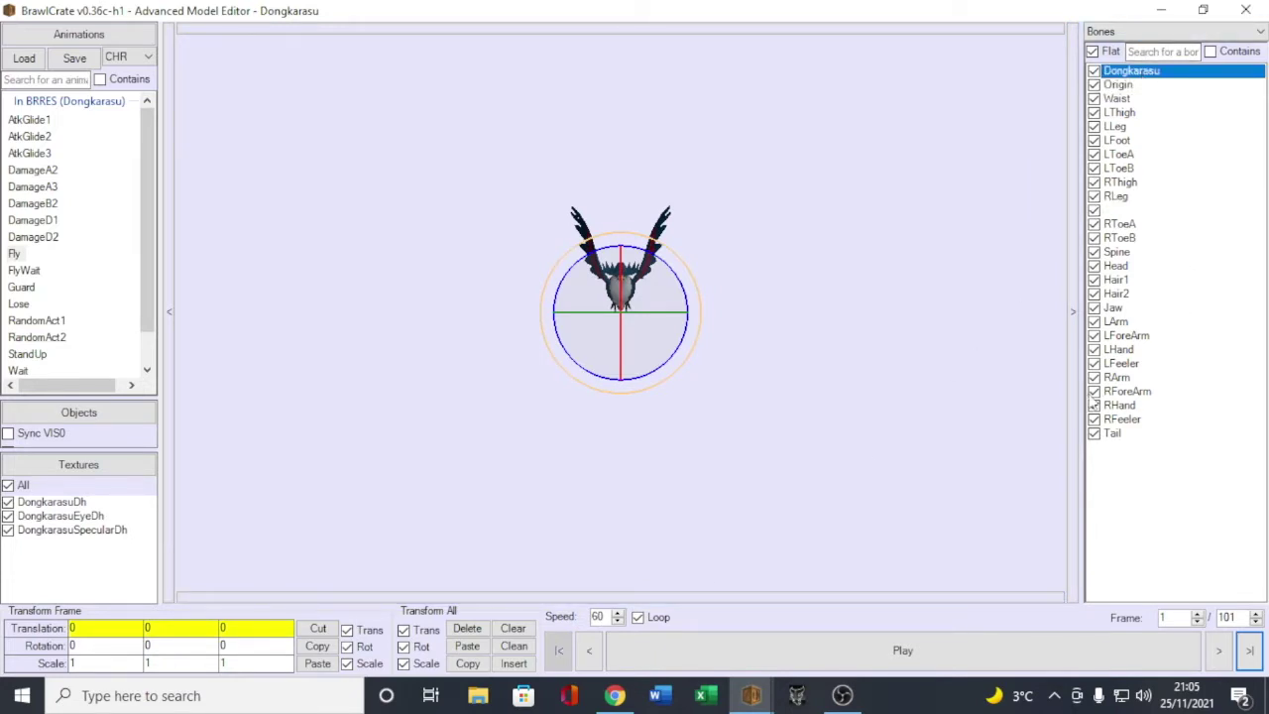
Step: Set the root bone's X, Y and Z scale to 15 and close the Advanced Model Editor
left_click(99, 664)
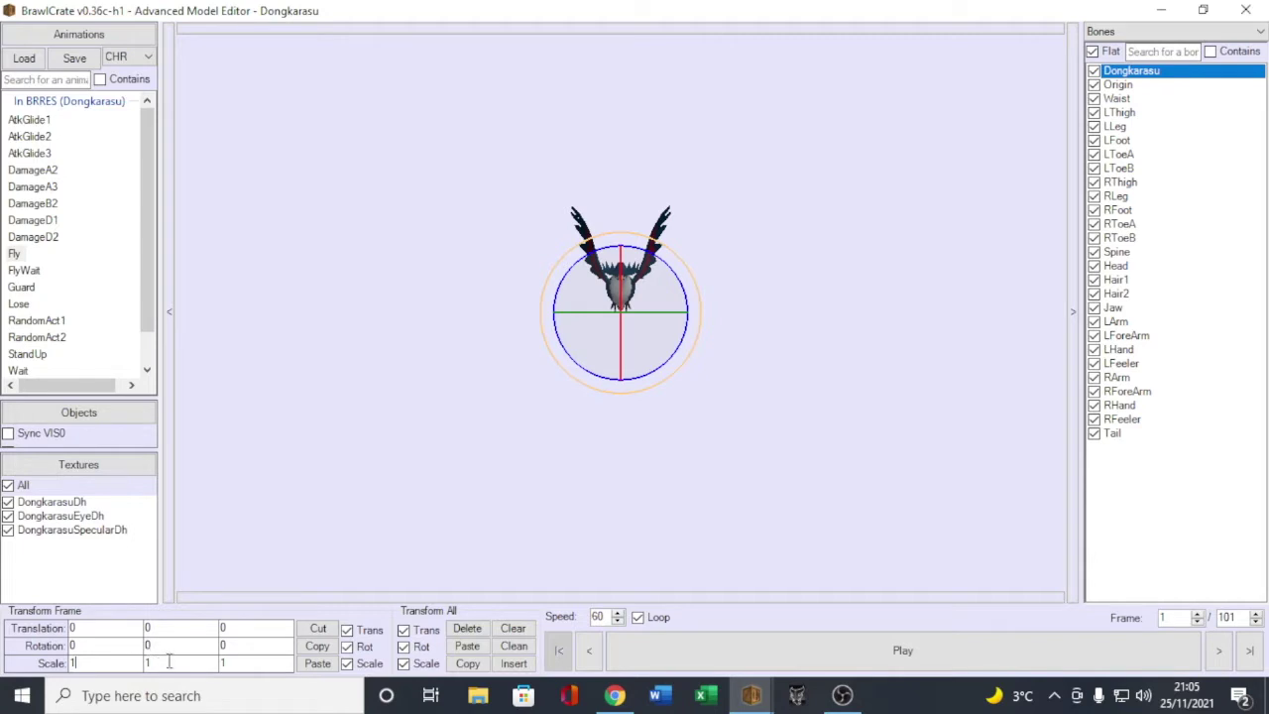
type("5")
key("Return")
type("5")
left_click(259, 667)
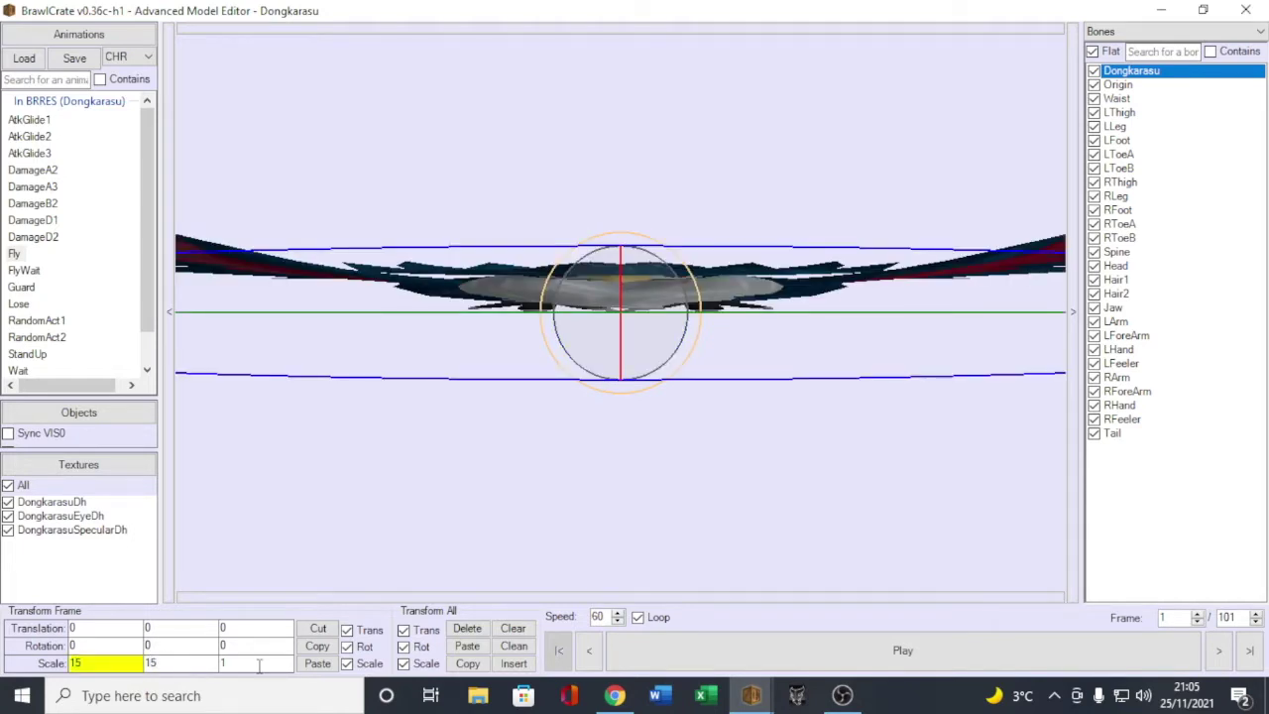
type("5")
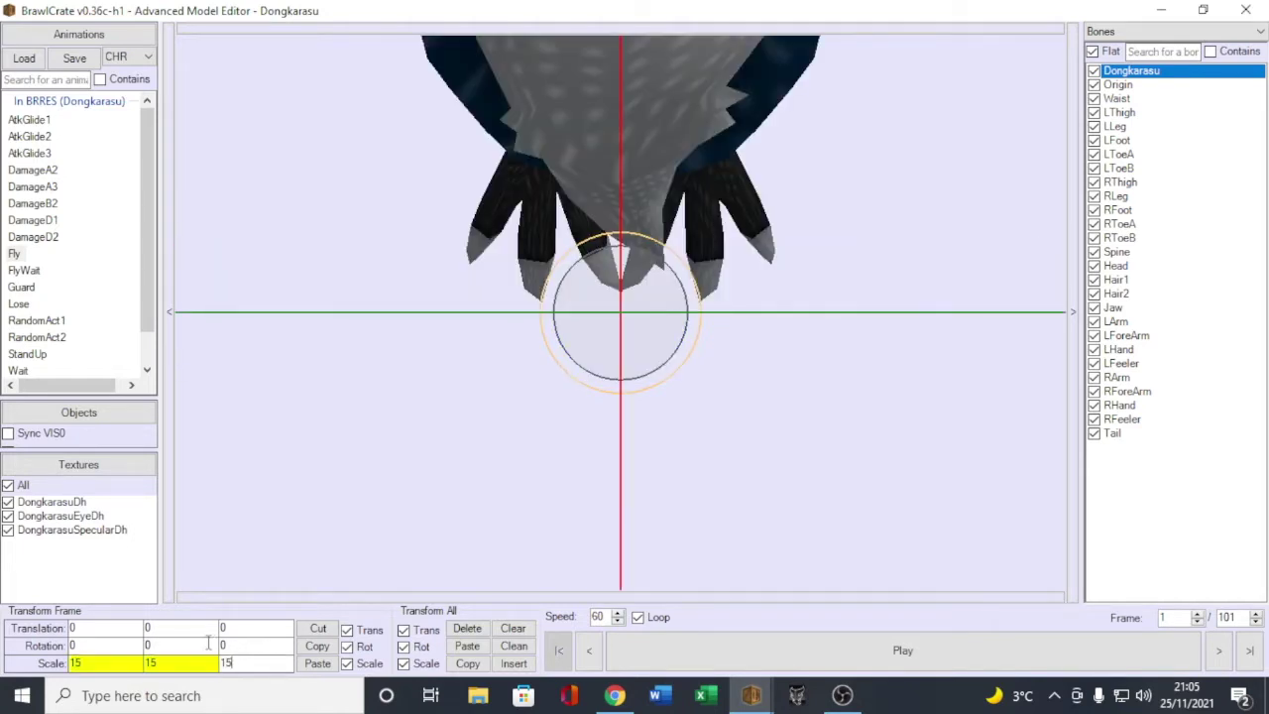
left_click(199, 645)
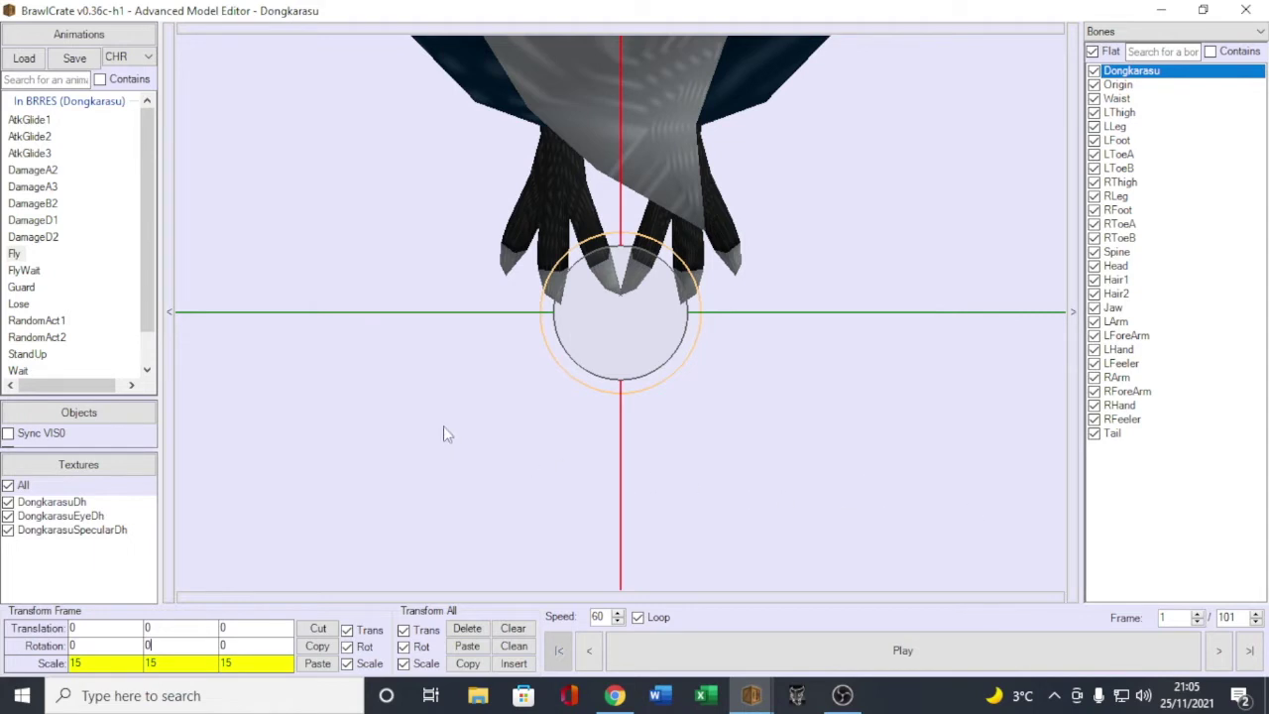
left_click(1251, 9)
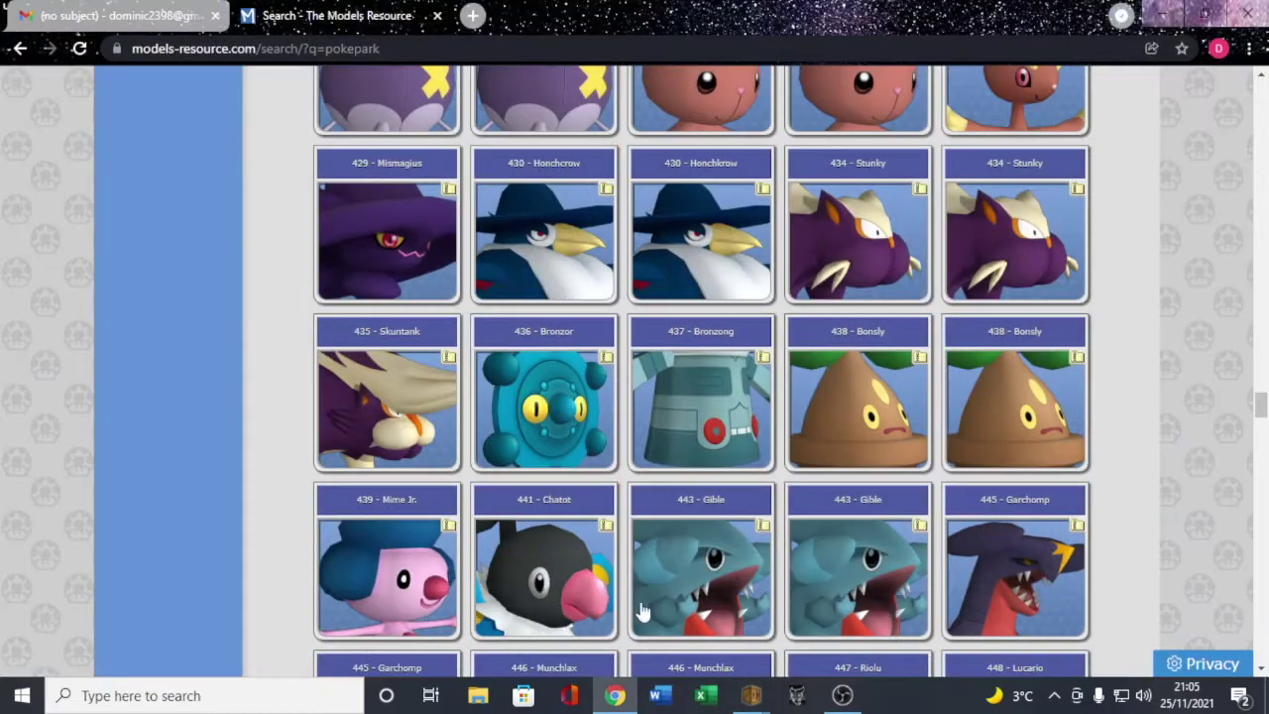
Step: Return to the Dongkarasu.brres window showing the model's 926 vertices and 1636 triangles
mouse_move(751, 700)
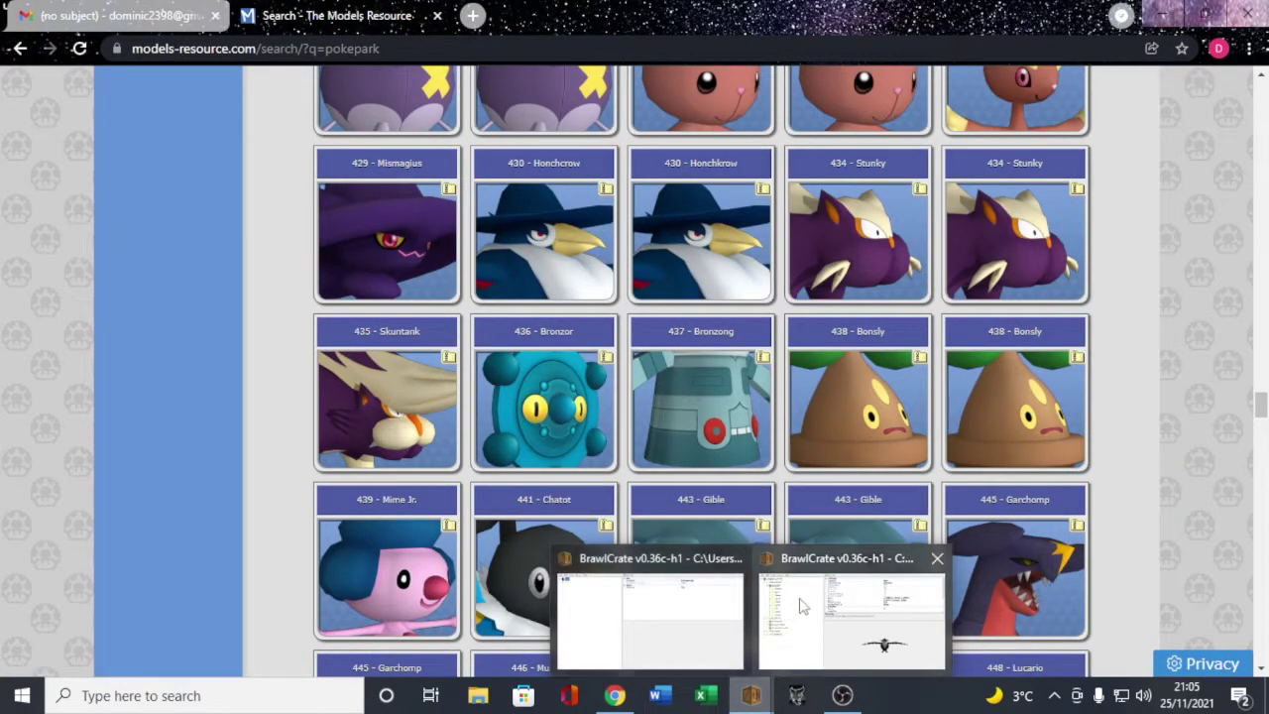
left_click(770, 566)
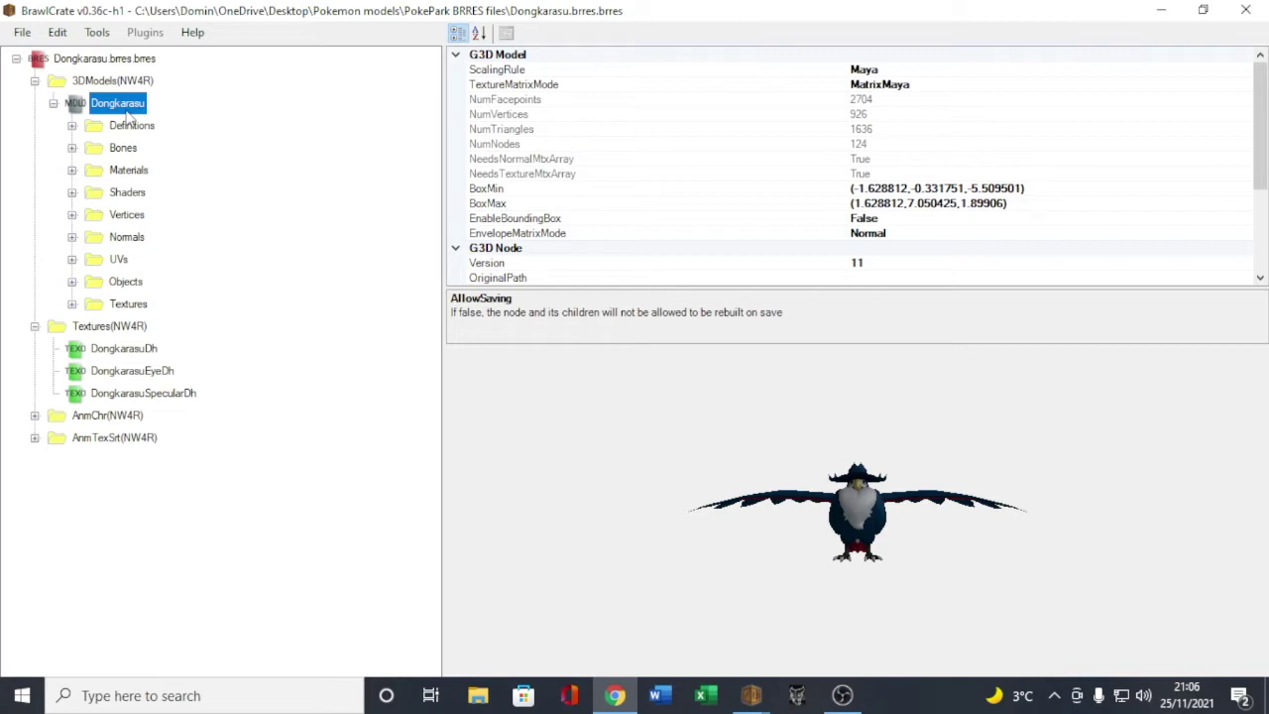
right_click(115, 107)
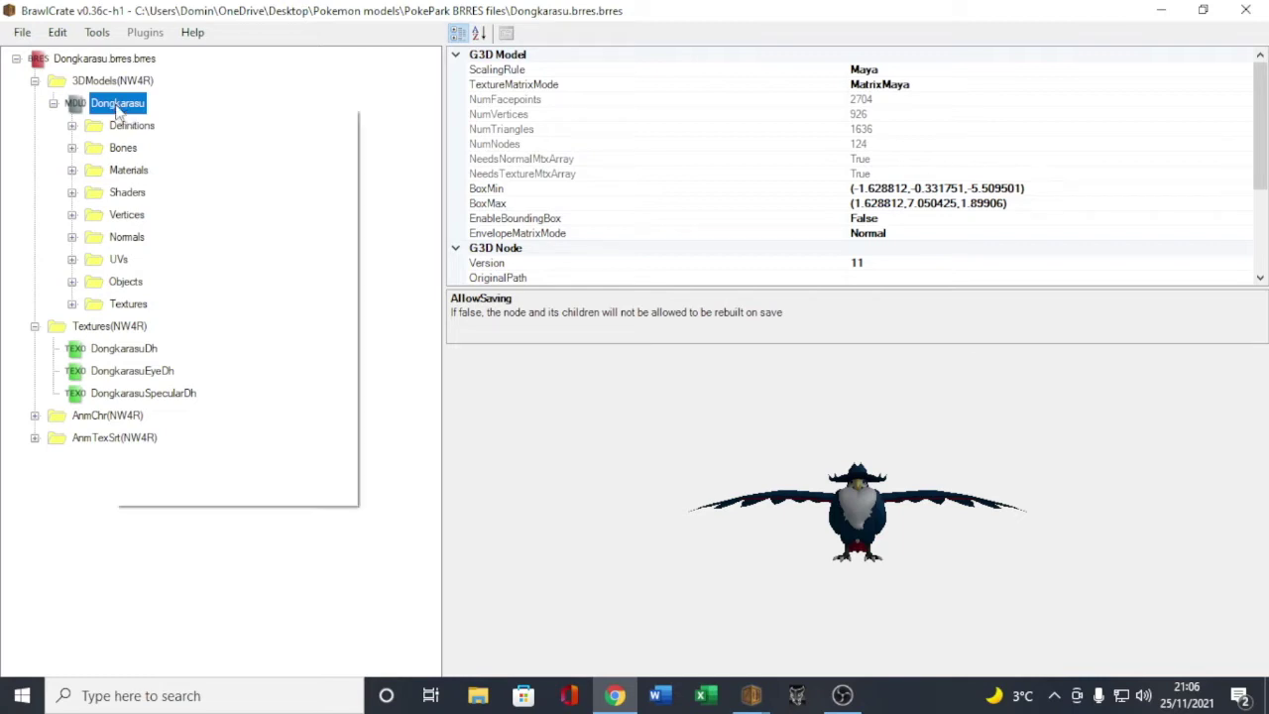
left_click(164, 145)
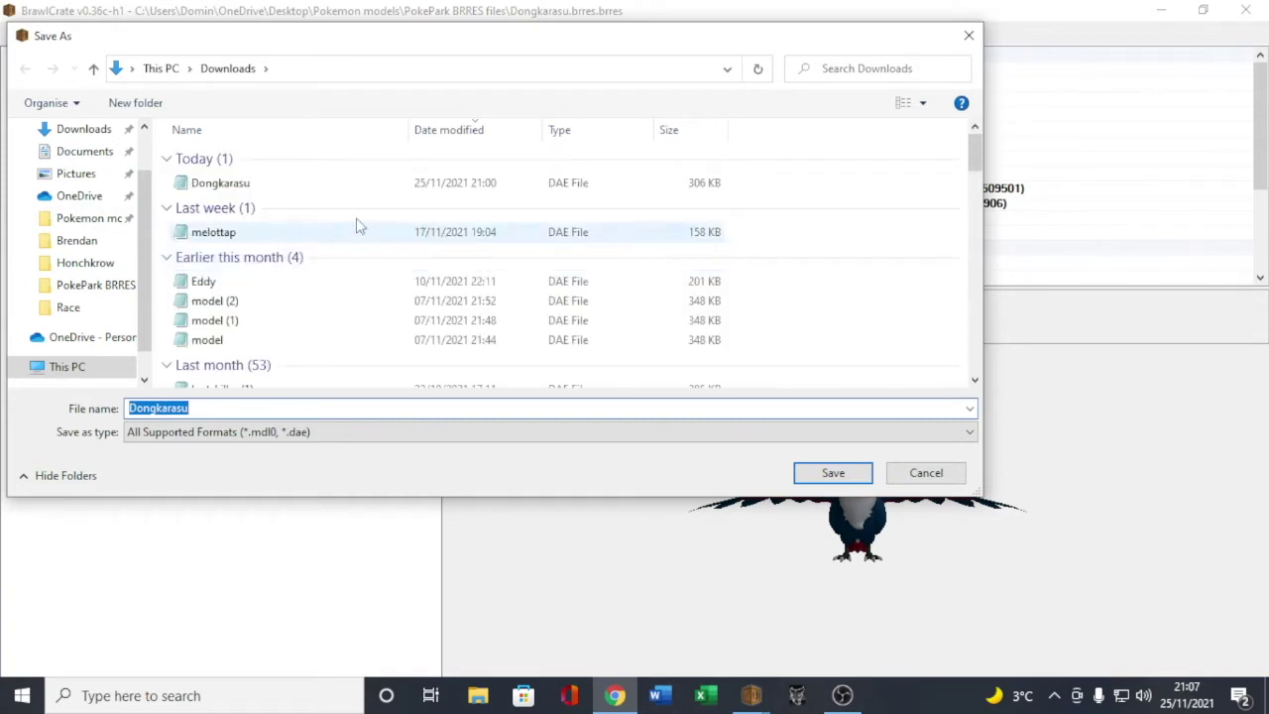
left_click(918, 475)
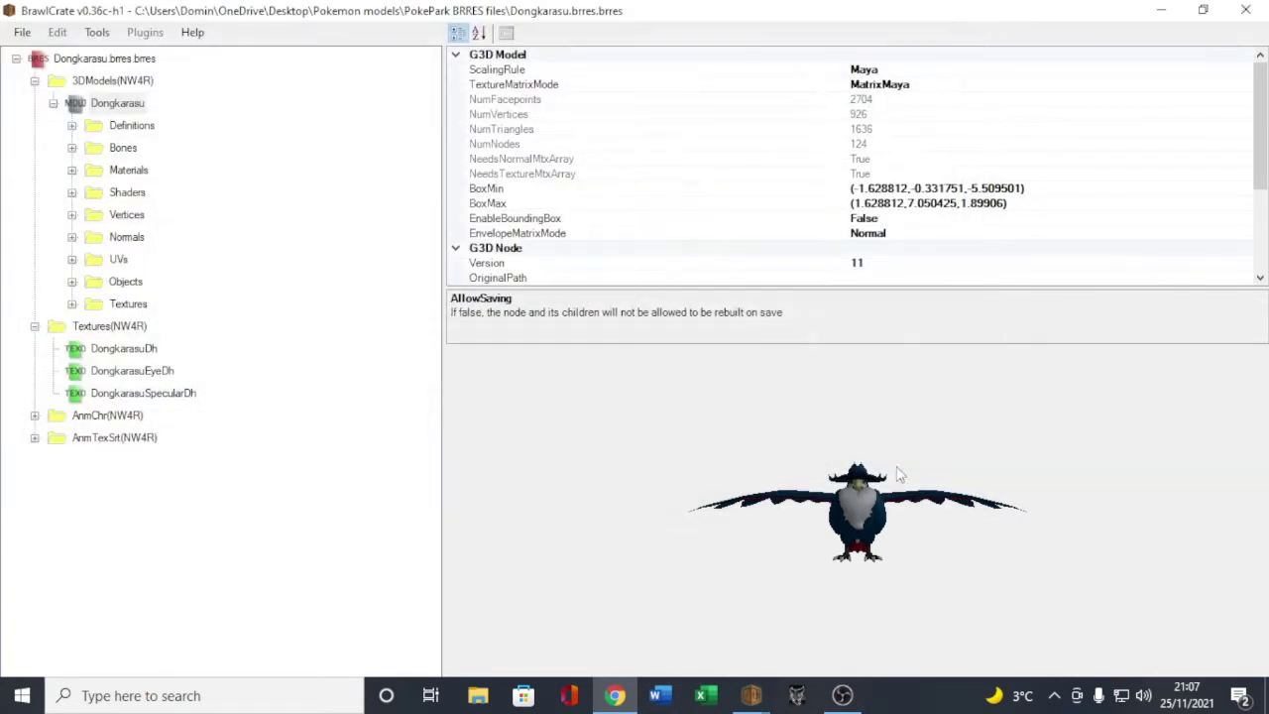
right_click(123, 105)
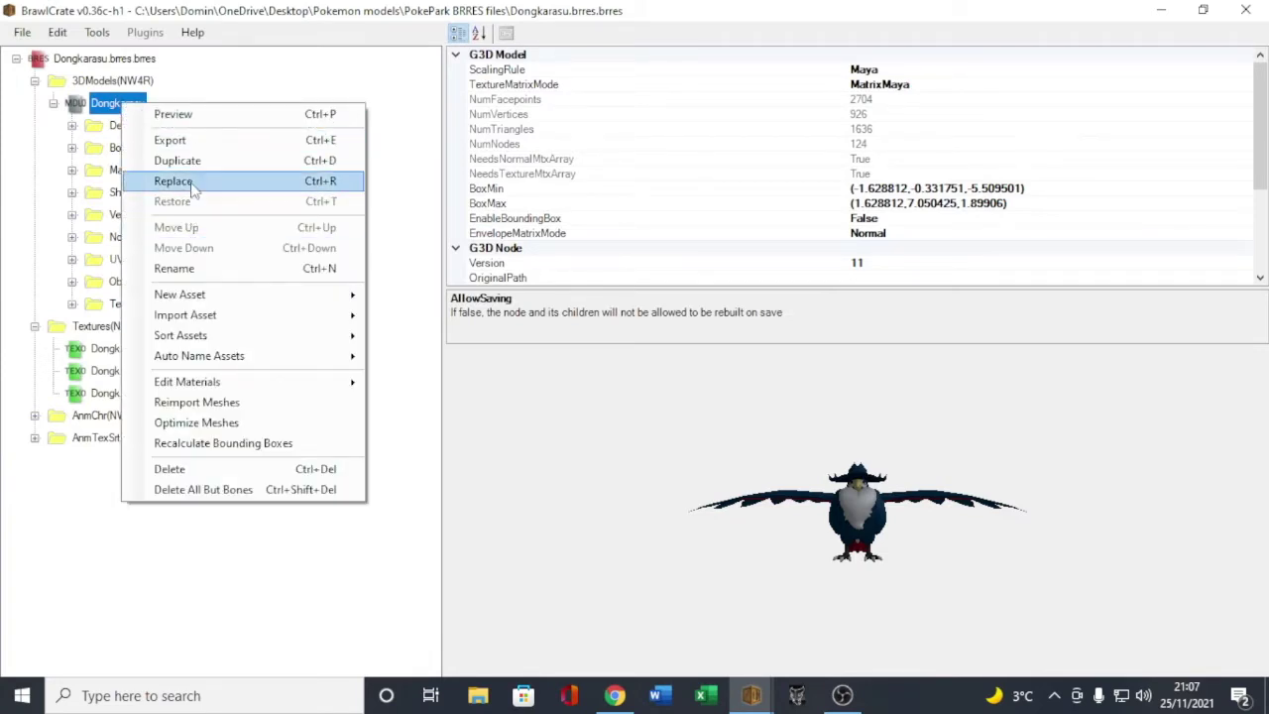
left_click(103, 111)
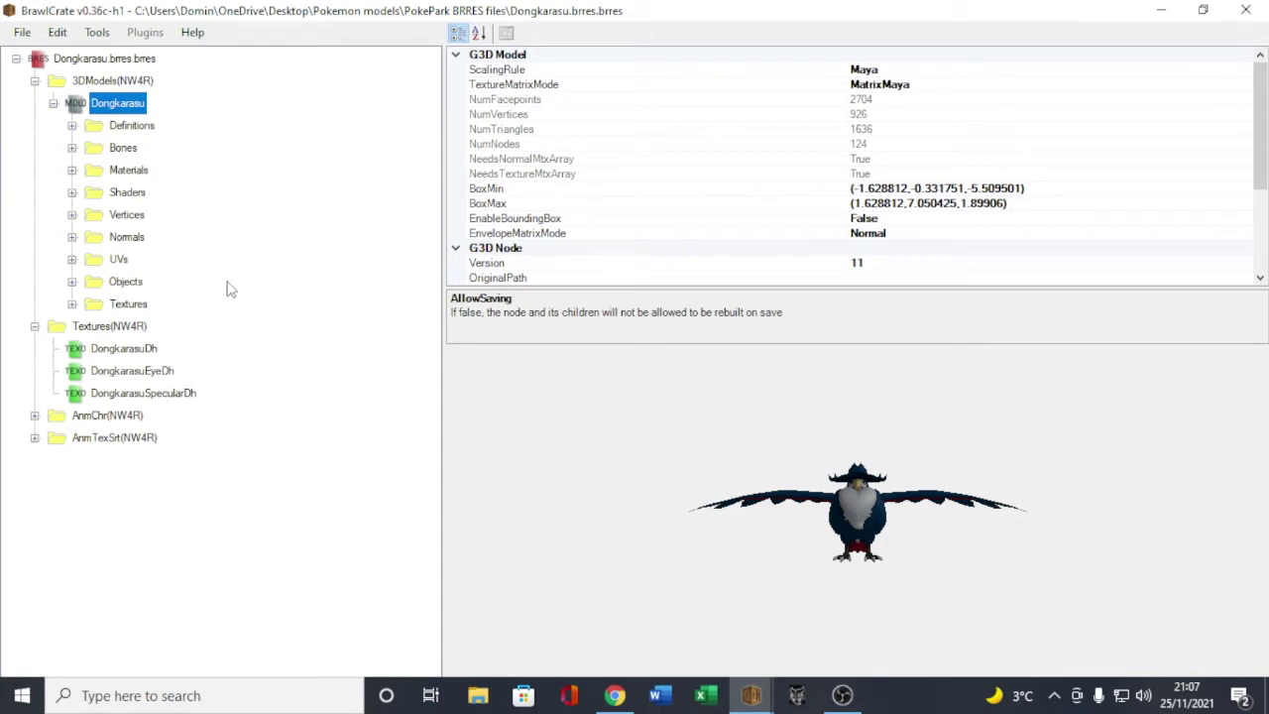
Step: Preview DongkarasuDh, DongkarasuEyeDh and DongkarasuSpecularDh textures, then expand AnmChr(NW4R)
left_click(127, 348)
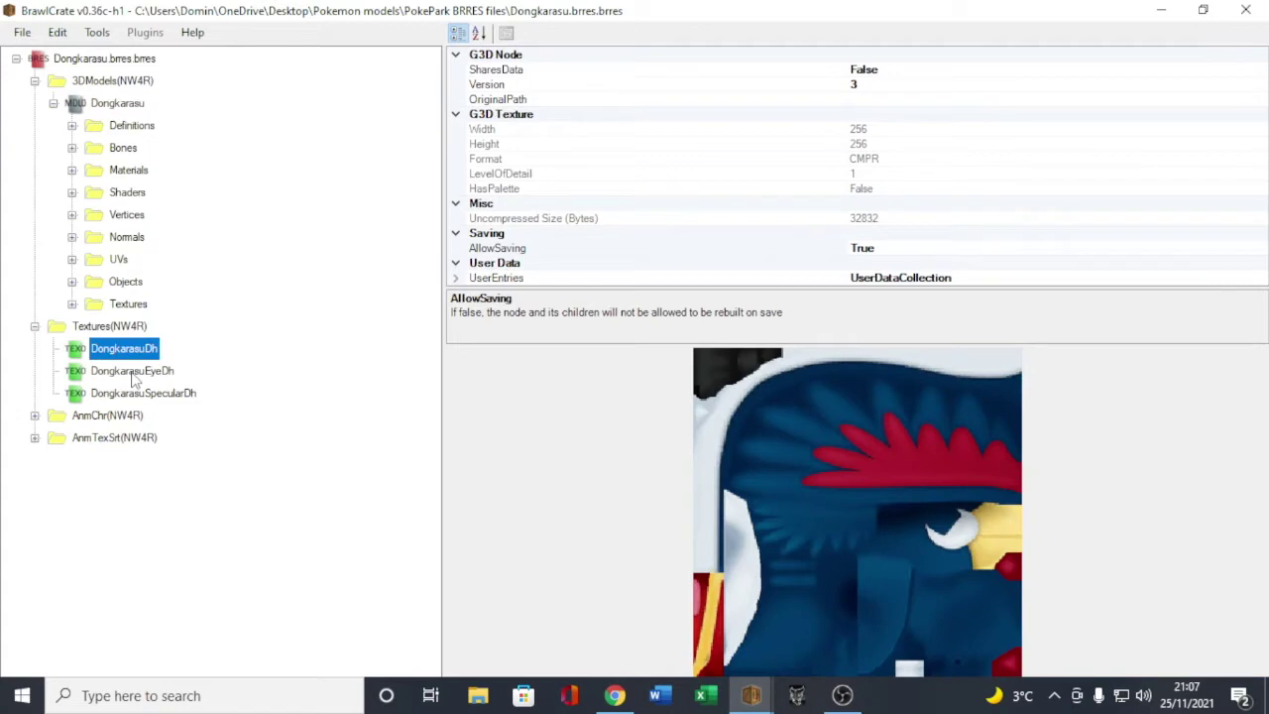
left_click(133, 371)
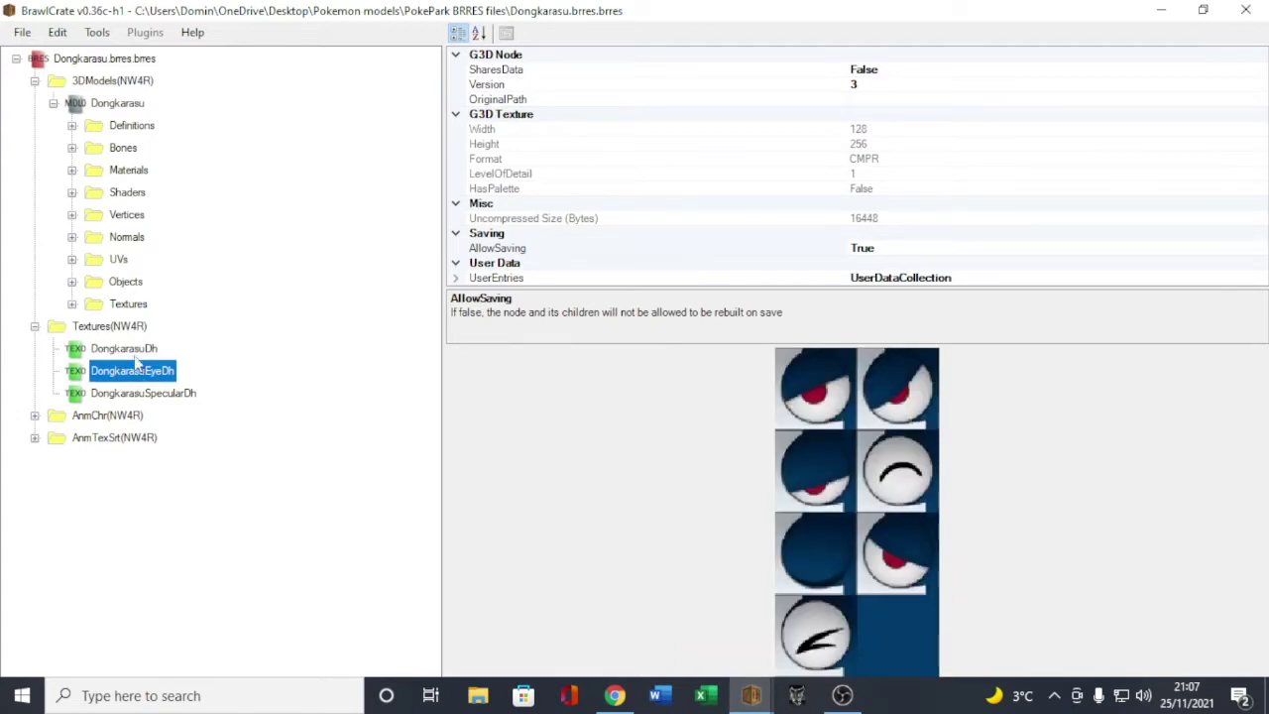
left_click(127, 349)
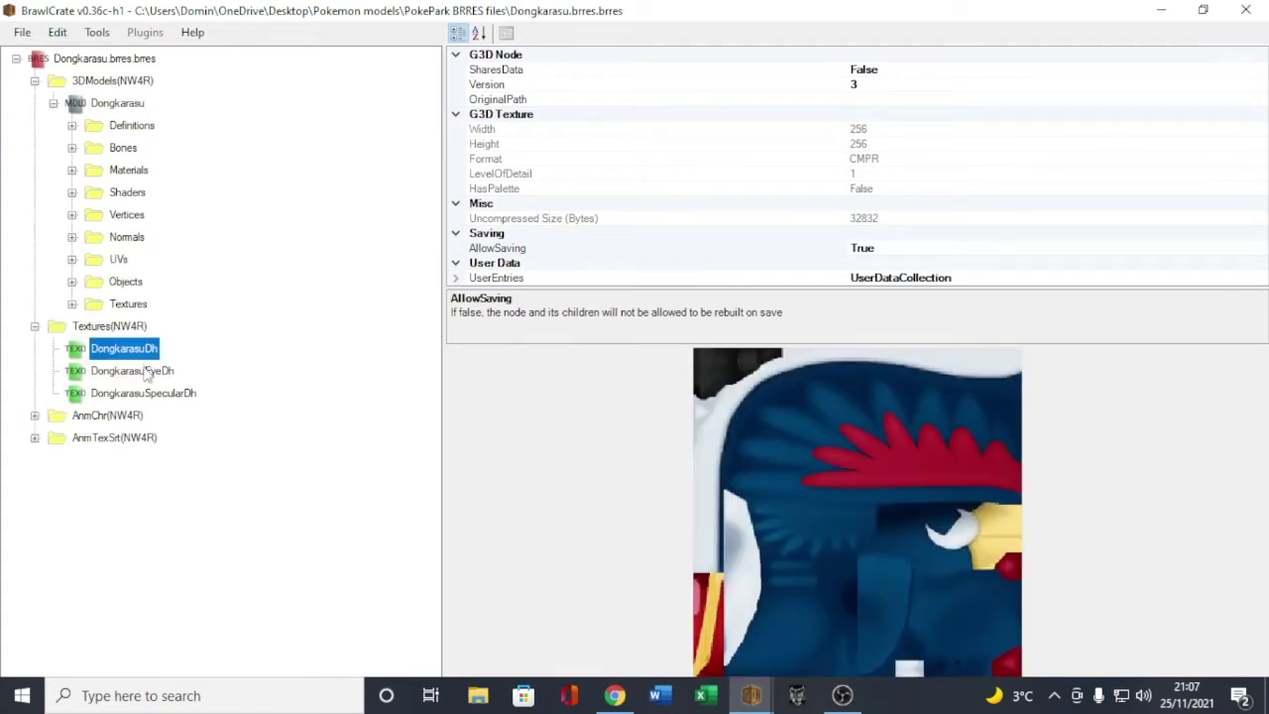
left_click(147, 371)
left_click(161, 392)
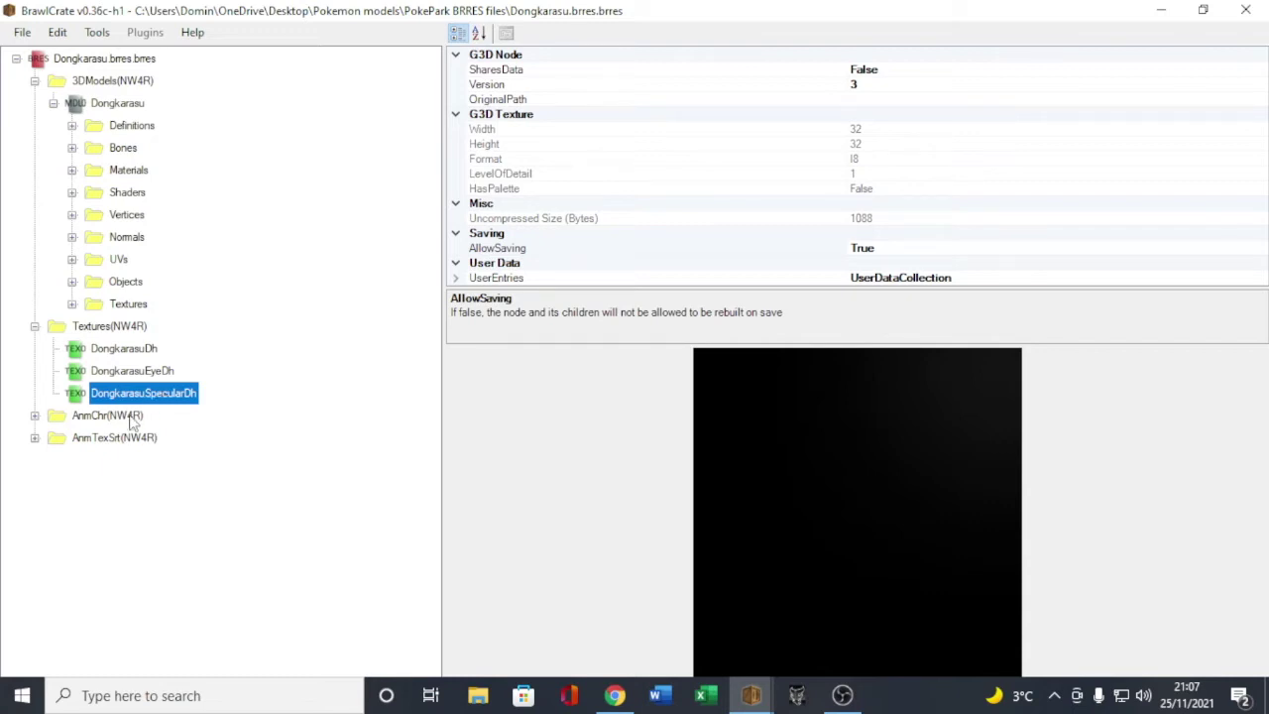
double_click(133, 420)
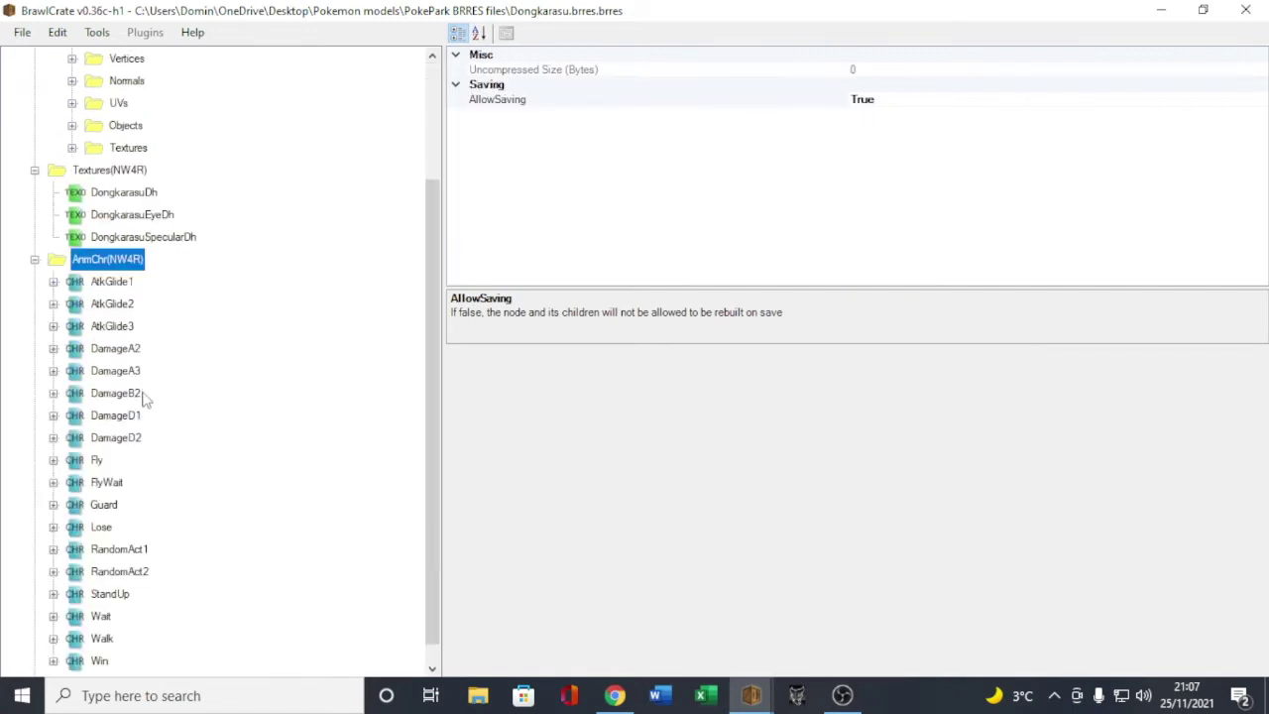
Step: Export the Fly animation as Fly.chr0 into the Honchkrow folder, overwriting the existing file
left_click(102, 462)
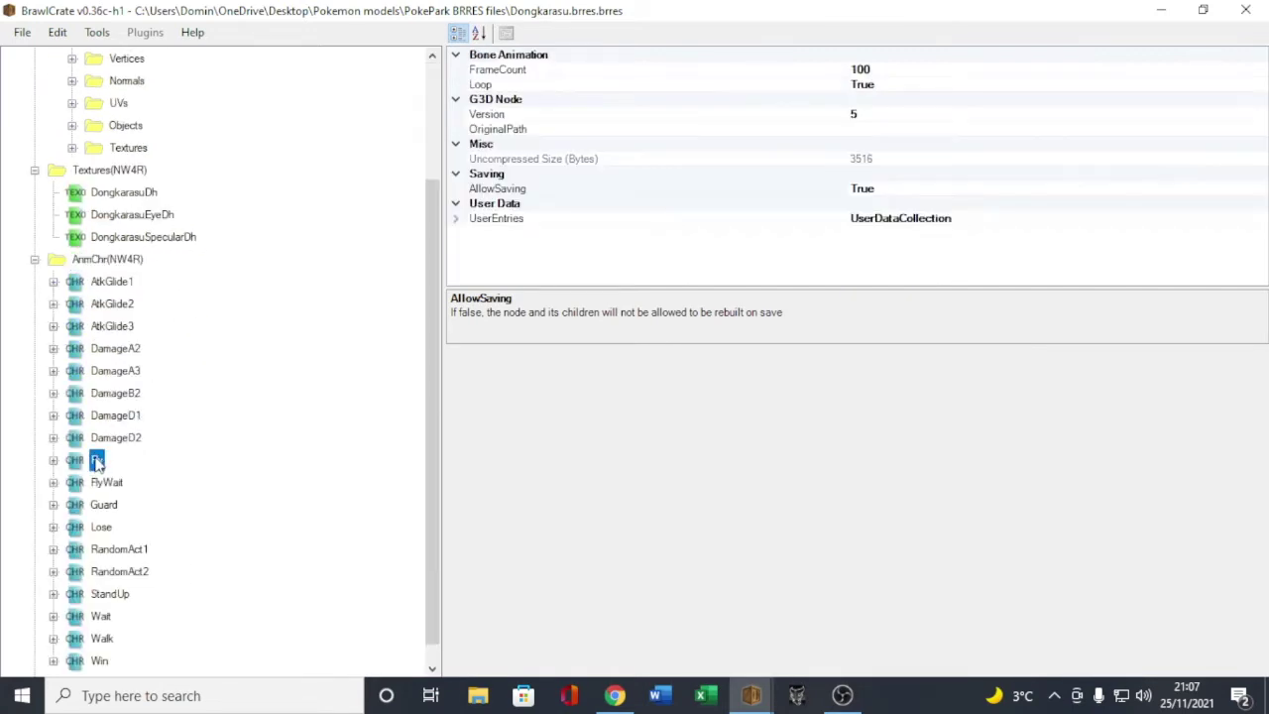
right_click(97, 462)
left_click(142, 510)
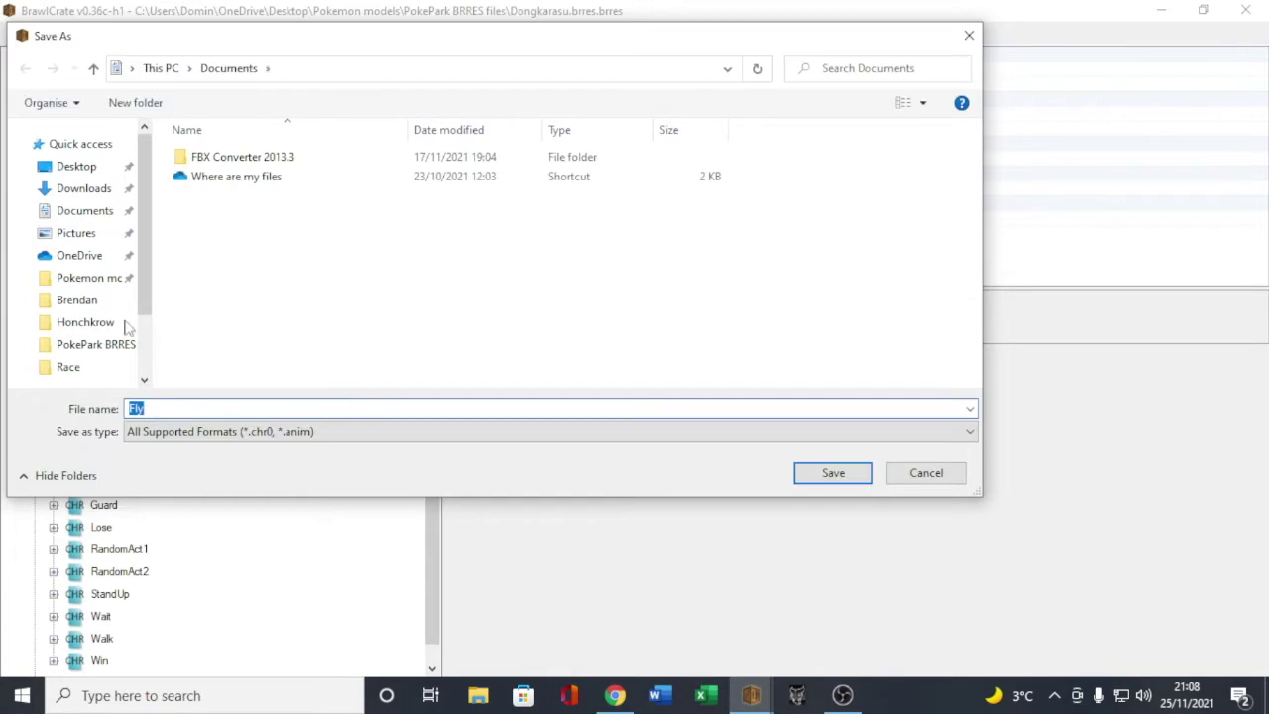
left_click(83, 332)
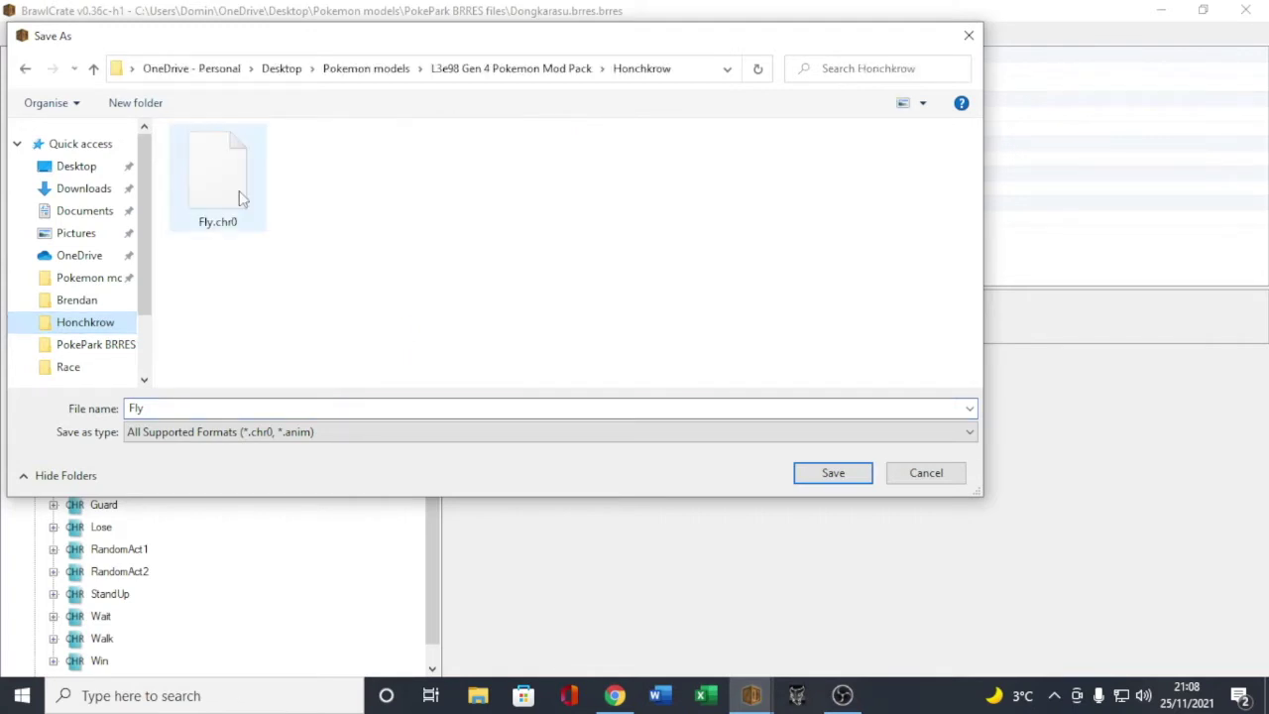
left_click(239, 198)
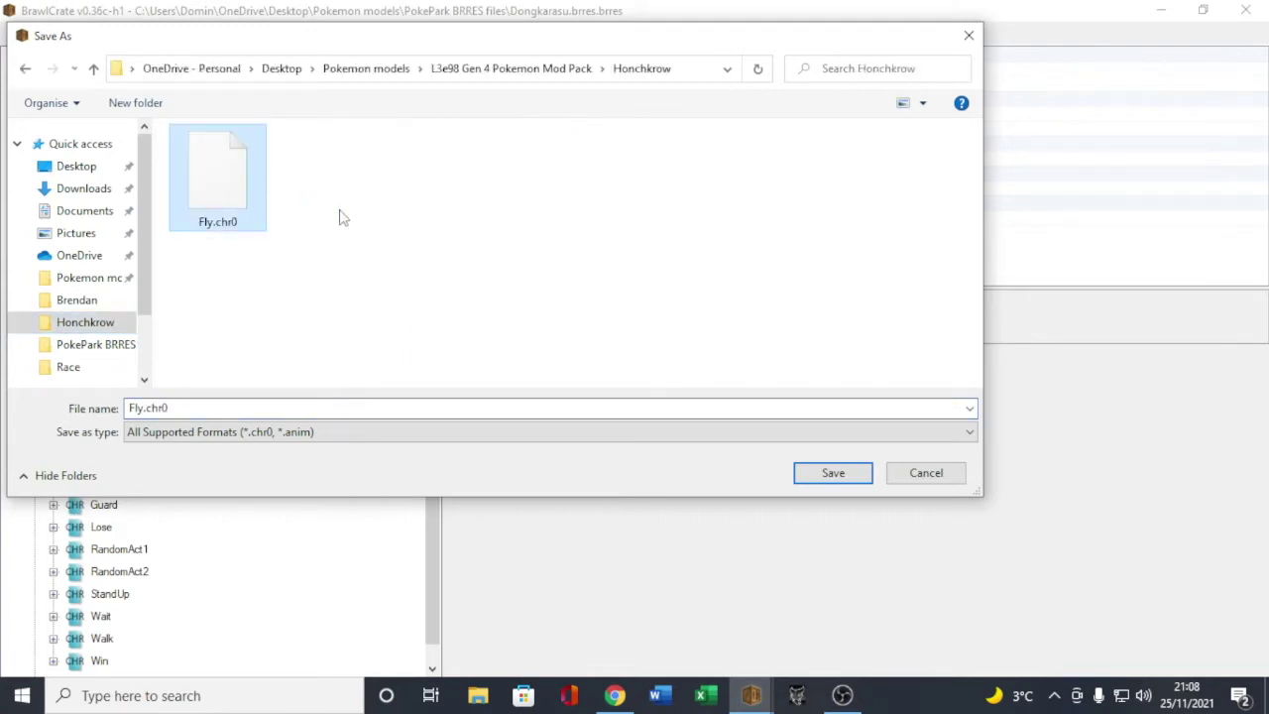
left_click(833, 474)
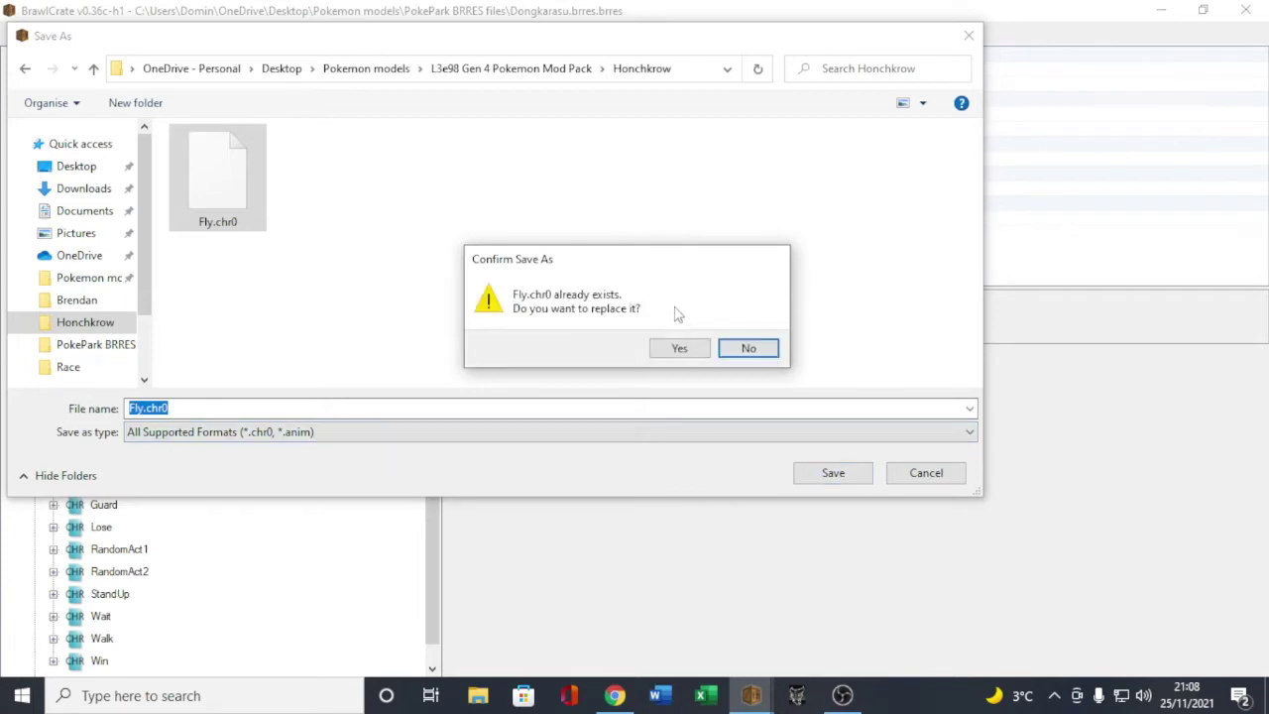
left_click(681, 350)
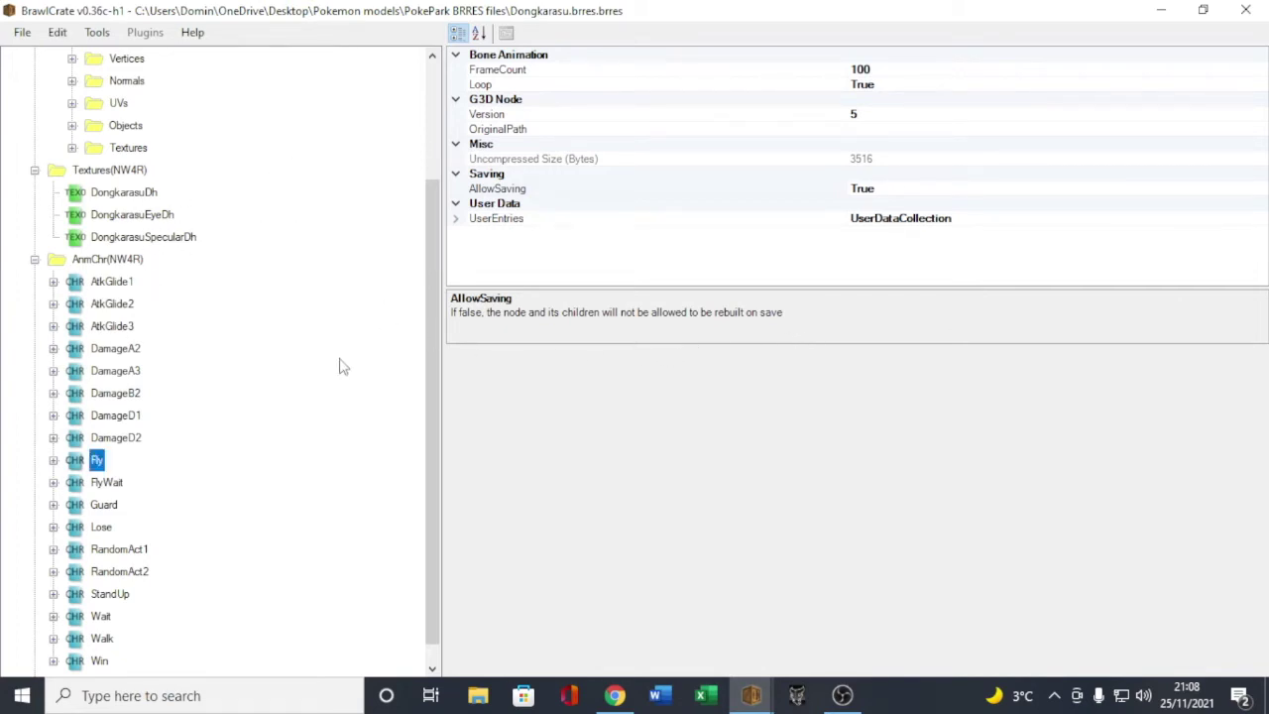
left_click(751, 696)
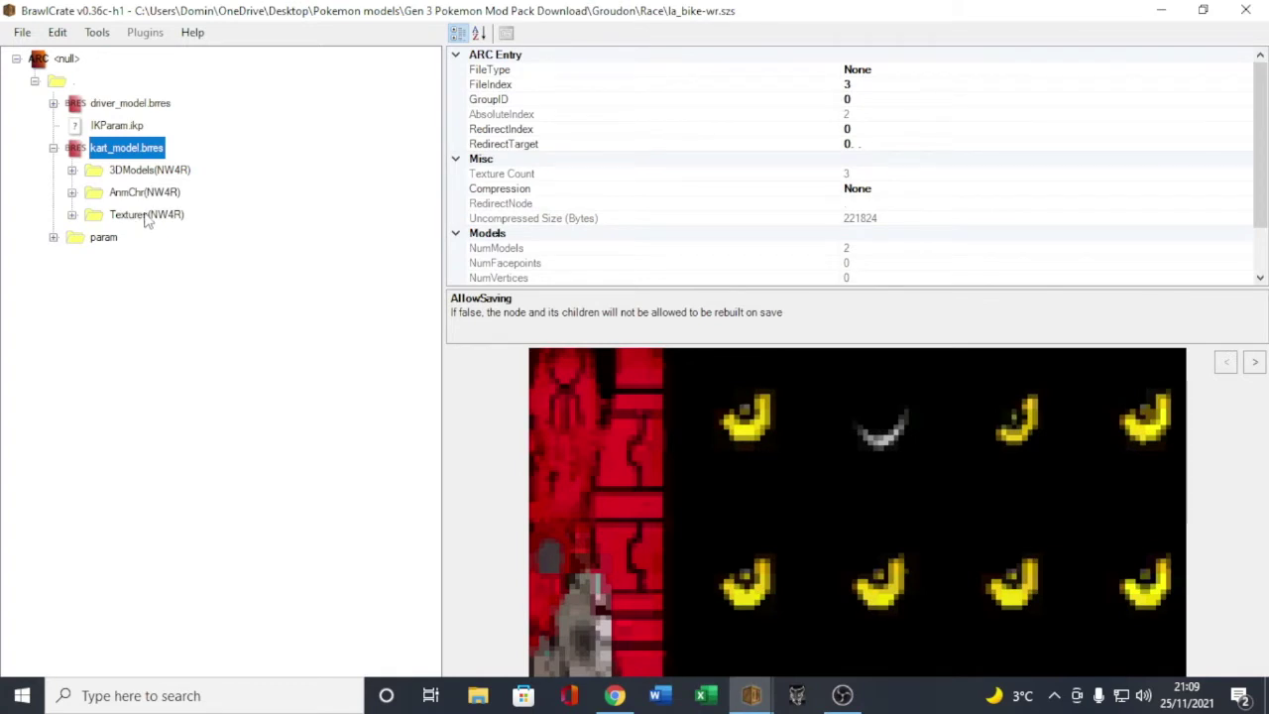
Step: Expand kart_model.brres Textures(NW4R) to list GroudonDh, lm_0 and lm_1
left_click(146, 215)
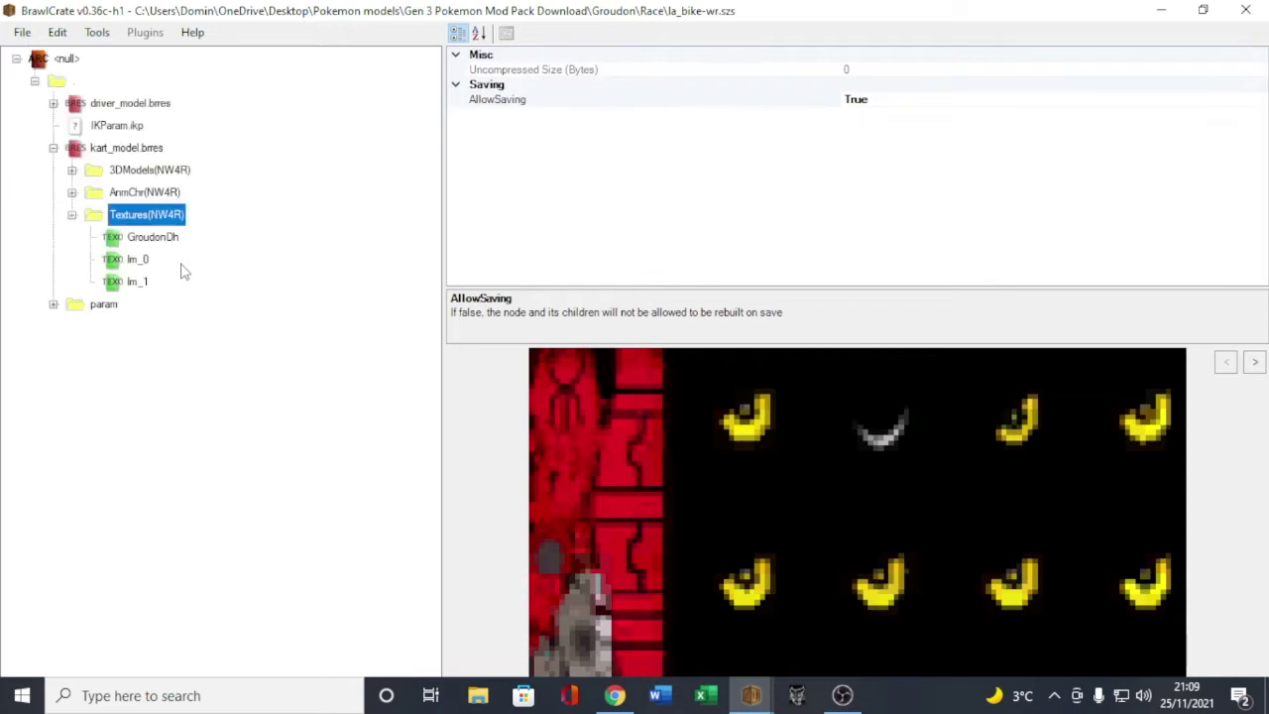
Step: Replace the GroudonDh texture with the DongkarasuDh image resized to 128 x 128
right_click(177, 240)
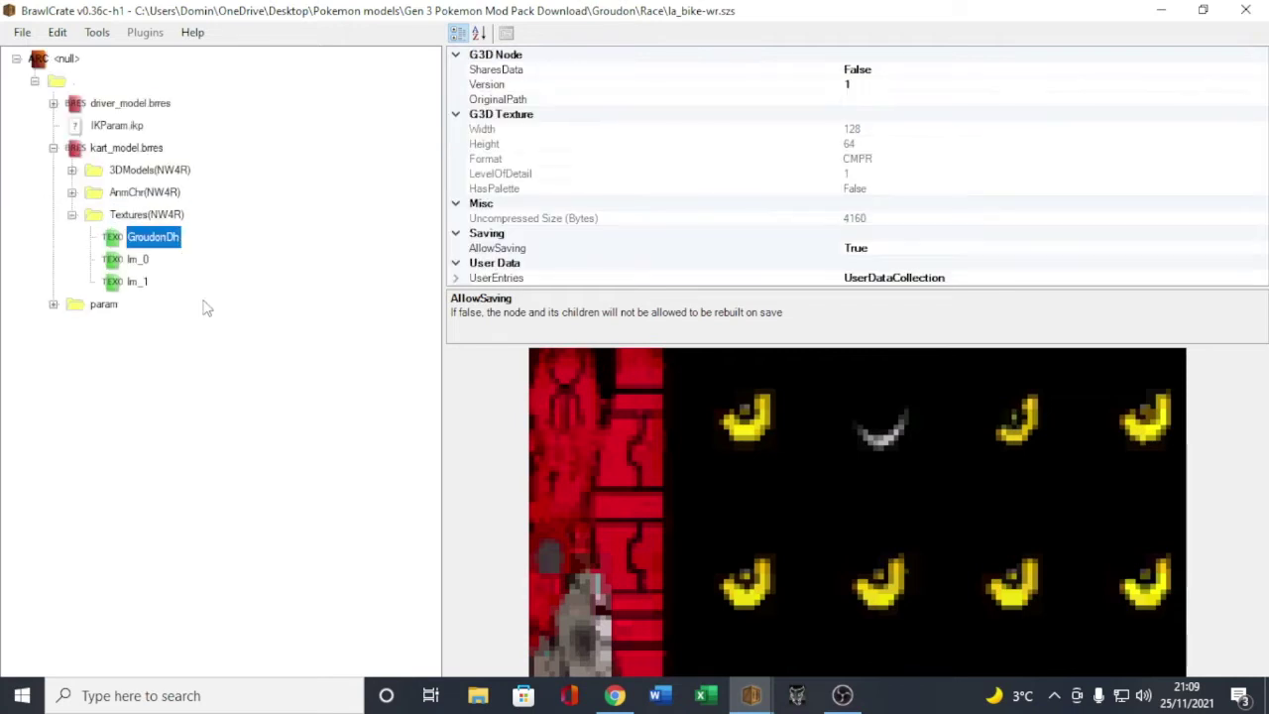
left_click(243, 342)
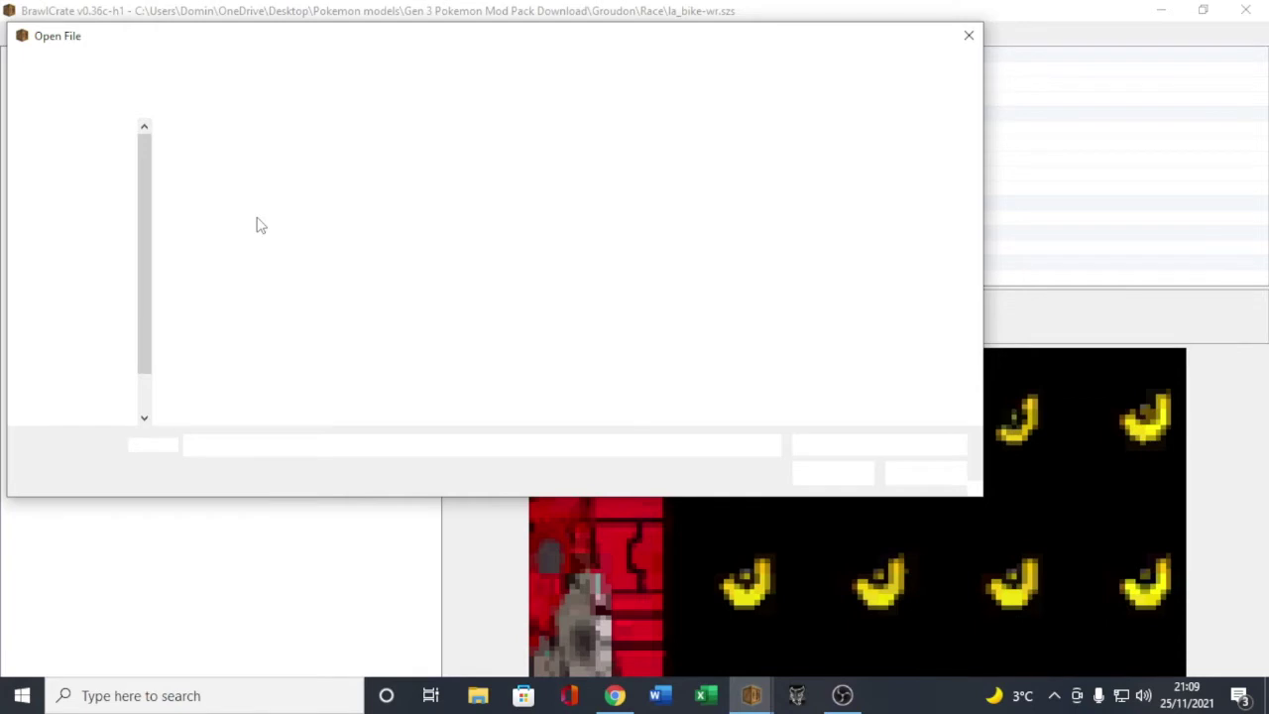
left_click(238, 177)
double_click(238, 177)
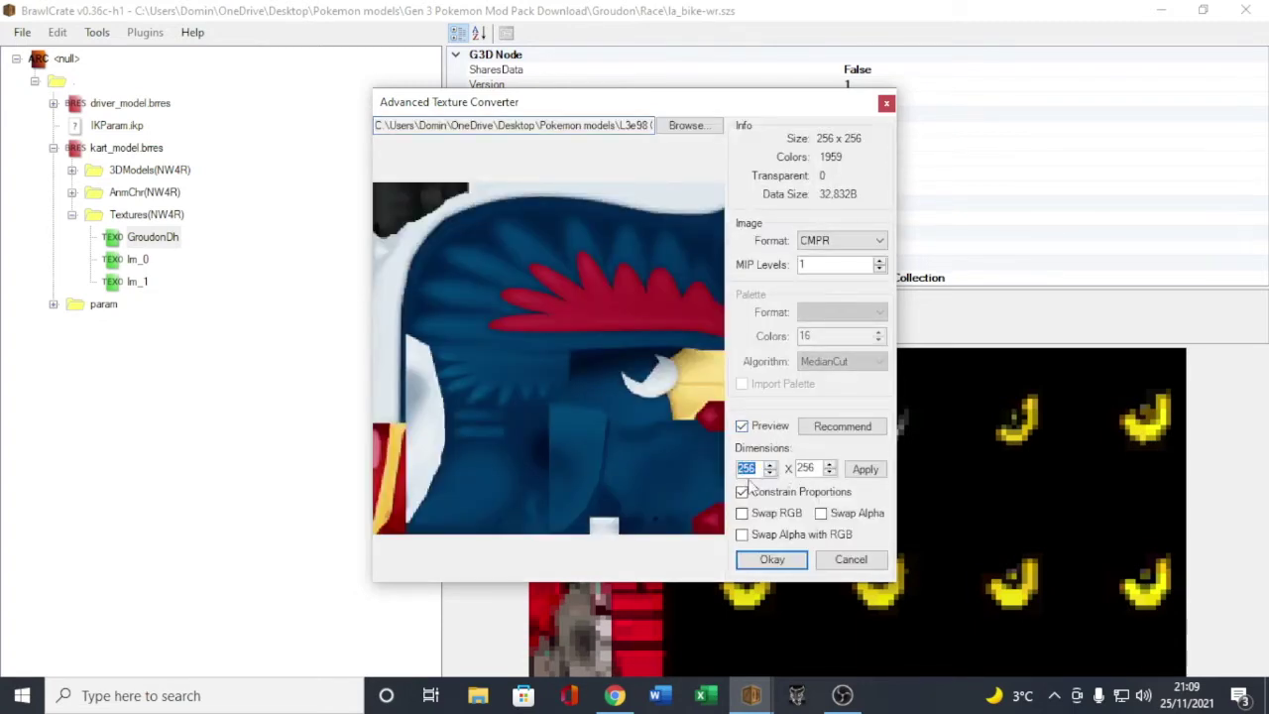
type("128")
left_click(864, 469)
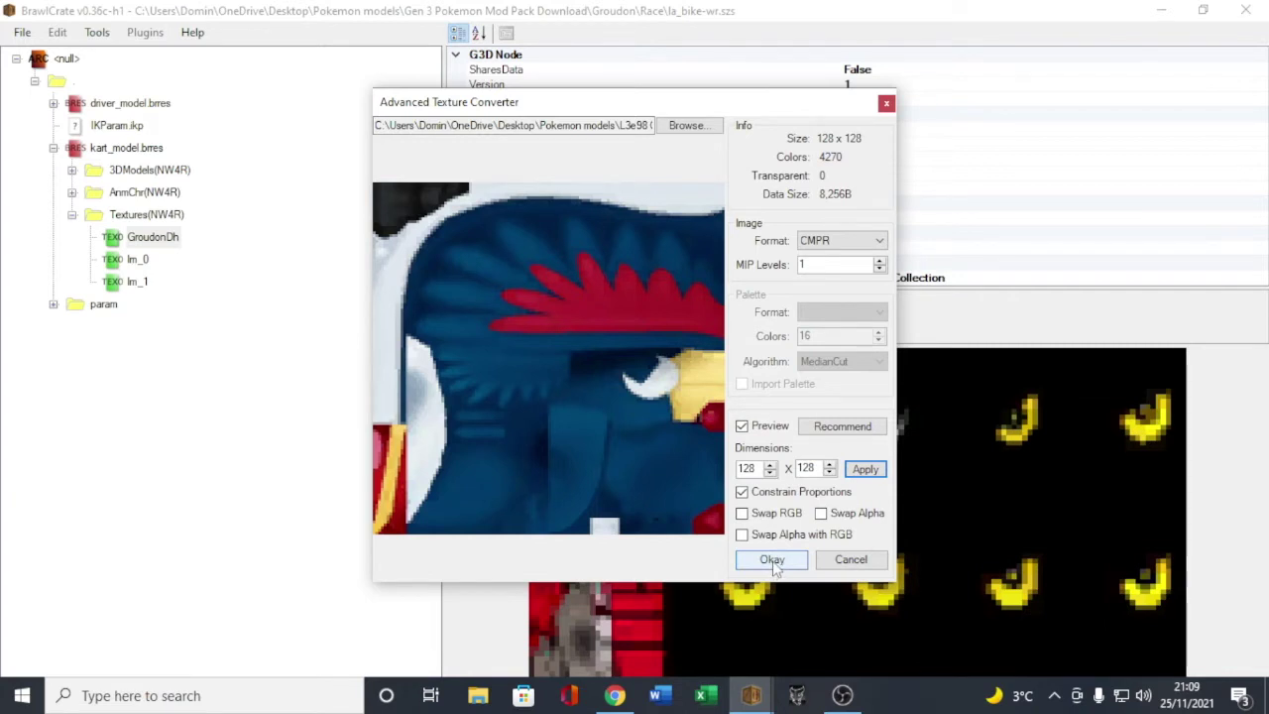
left_click(772, 559)
Step: Duplicate the GroudonDh texture and select the new GroudonDh (1) copy
right_click(162, 237)
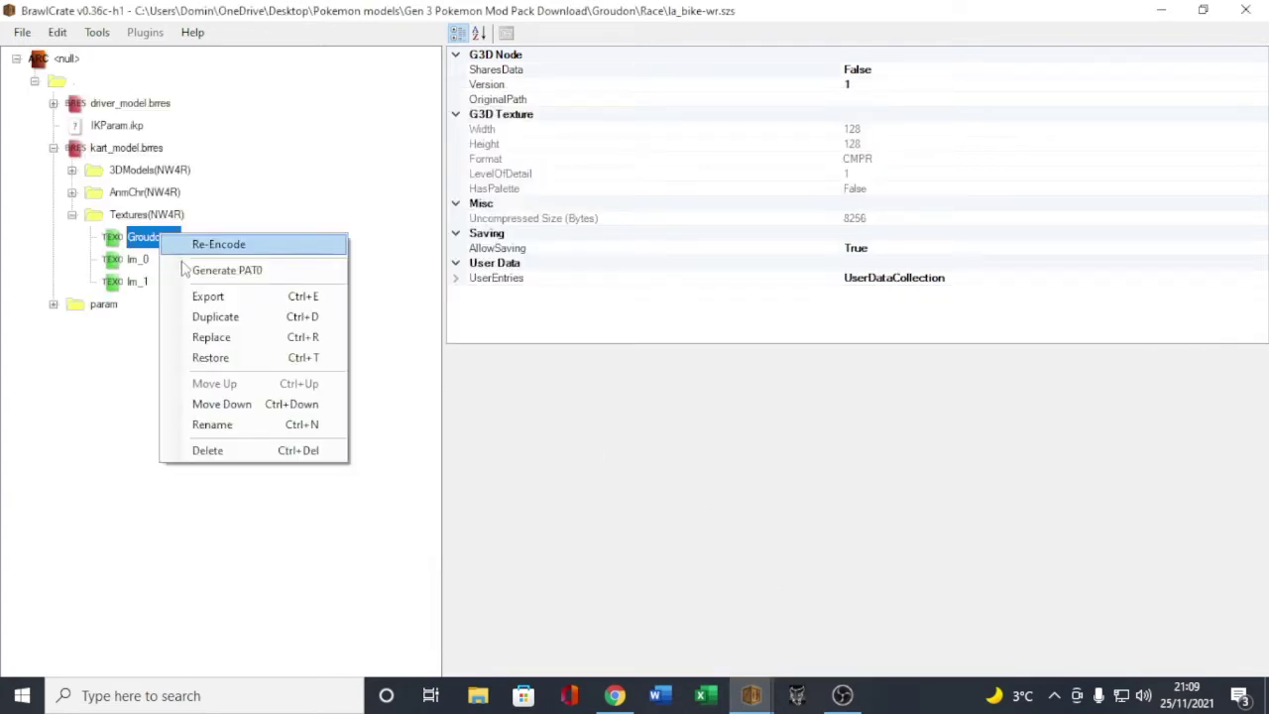
left_click(213, 316)
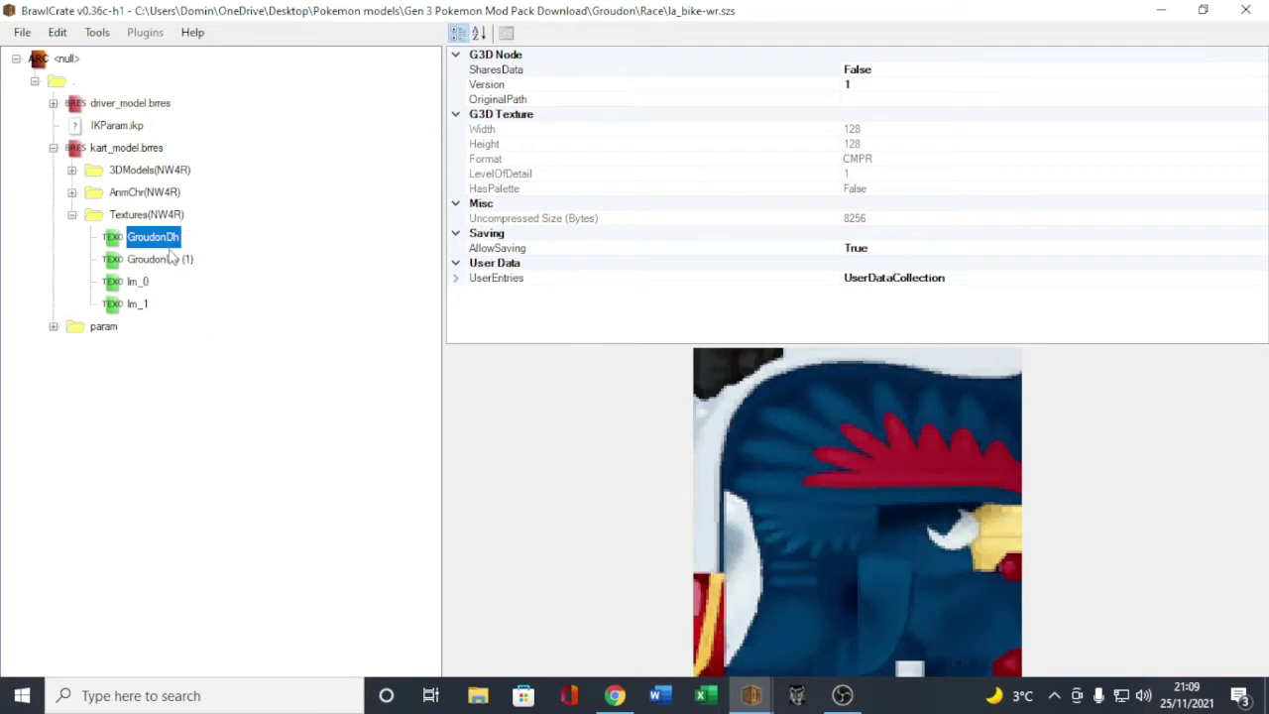
left_click(164, 259)
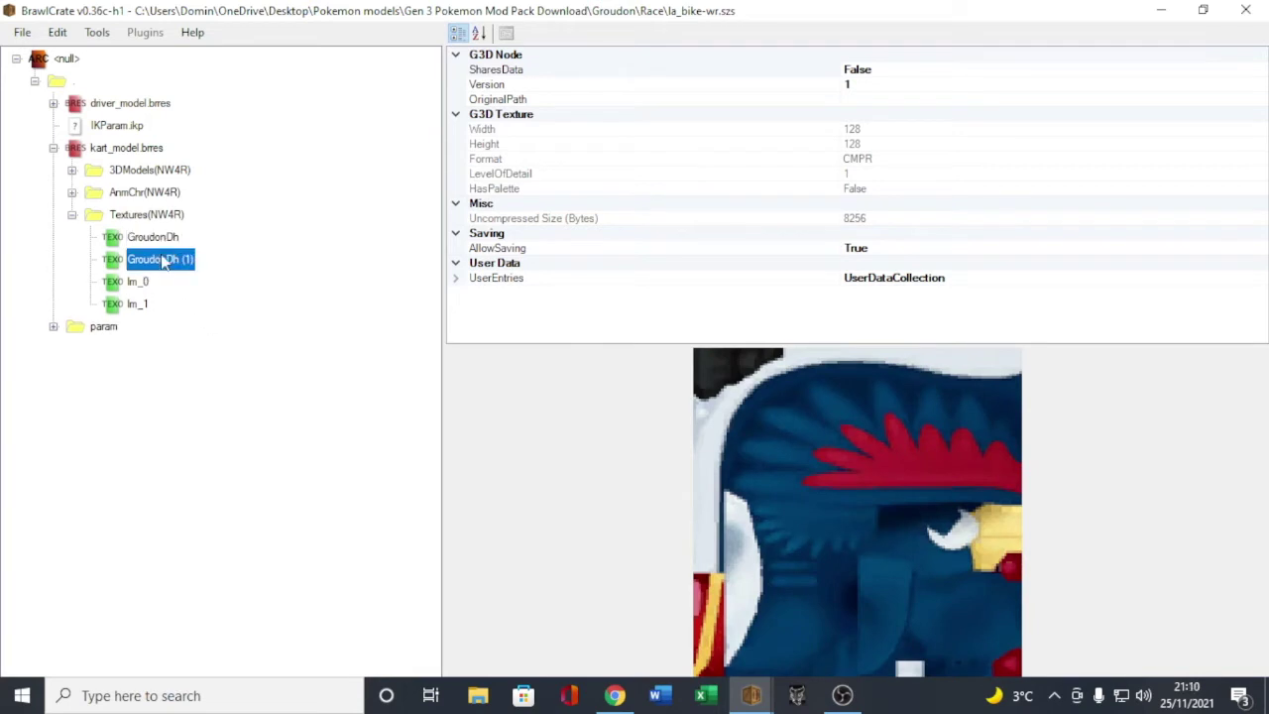
Step: Replace GroudonDh (1) with the DongkarasuEyeDh image resized to 64 x 128
key("shift+F10")
left_click(227, 361)
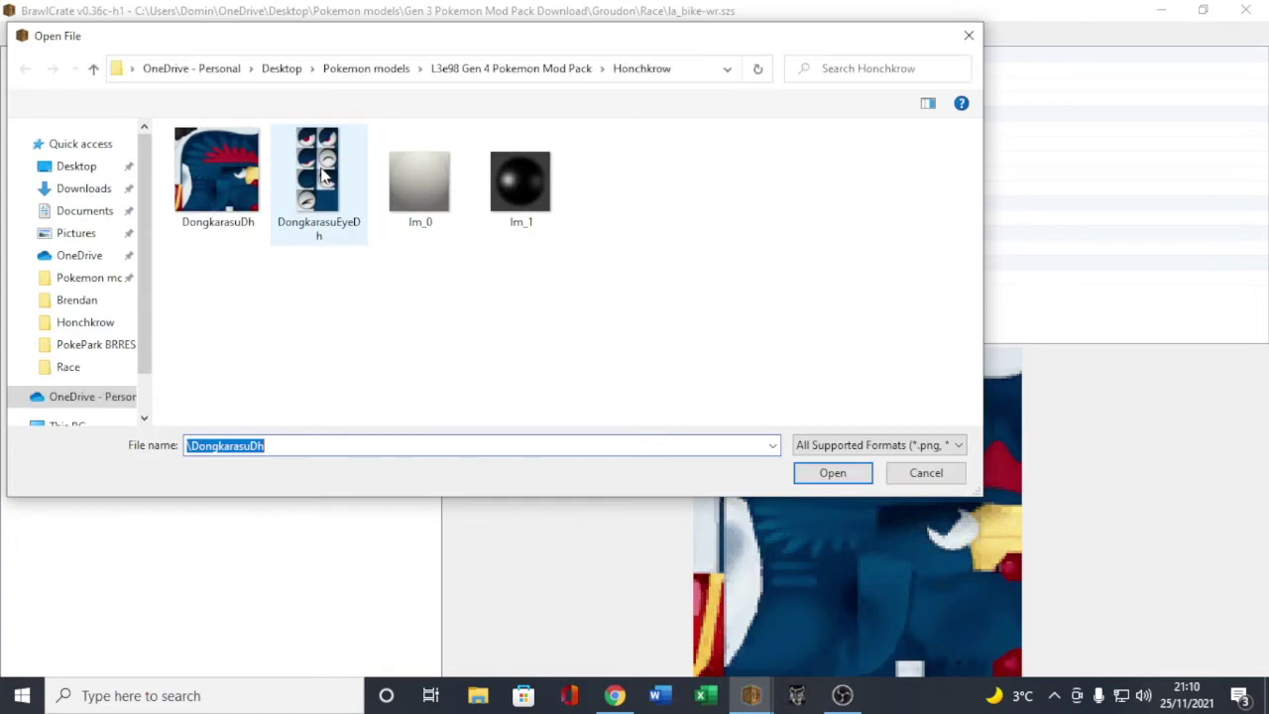
key("Return")
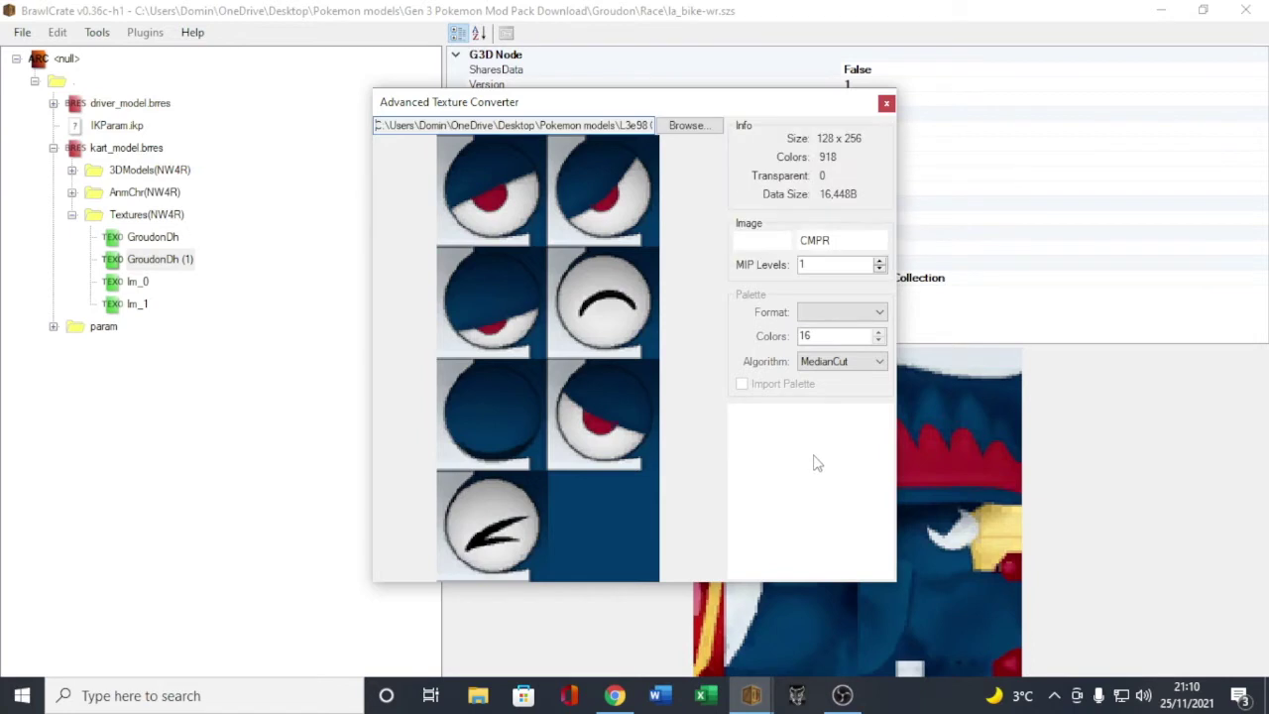
double_click(747, 468)
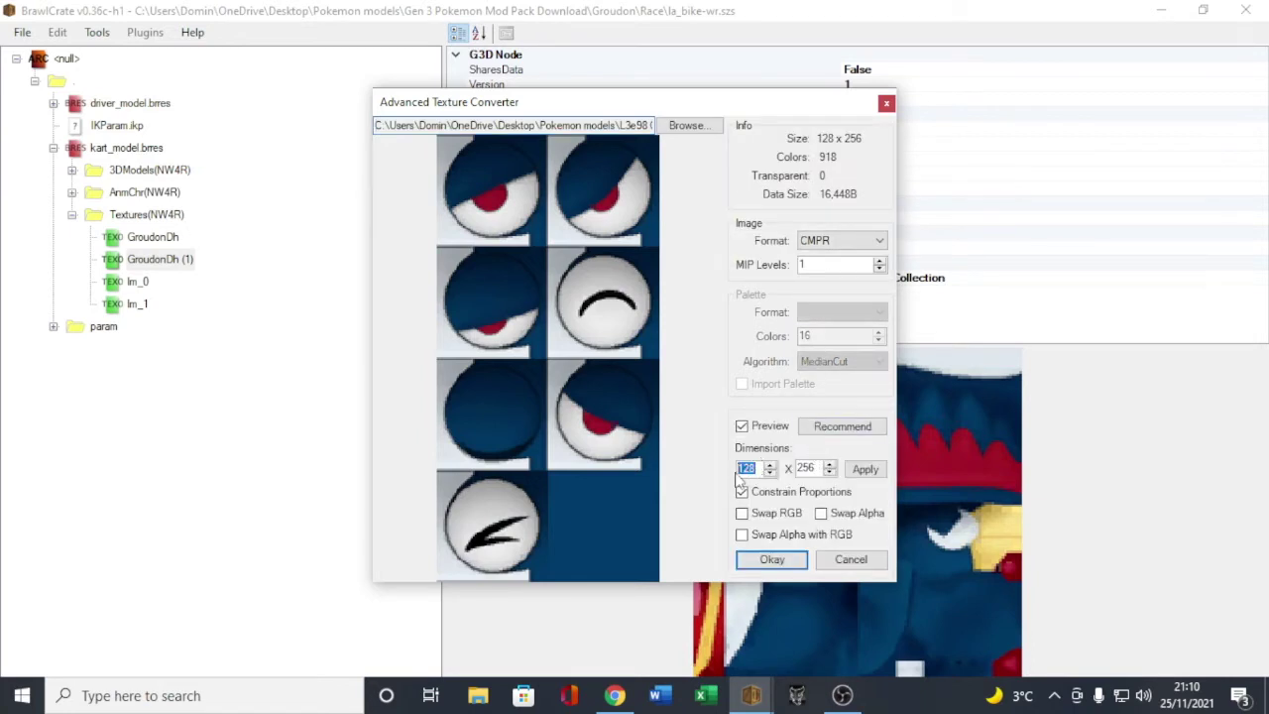
type("64")
left_click(865, 472)
left_click(865, 474)
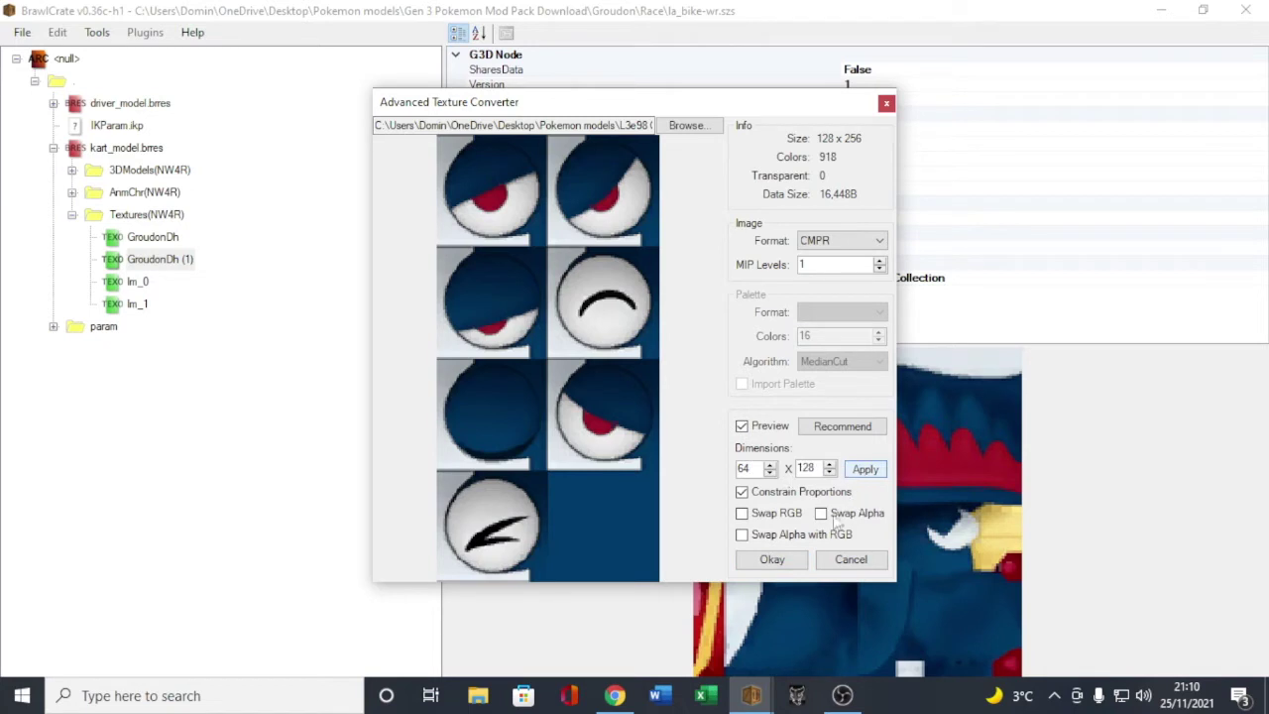
left_click(772, 560)
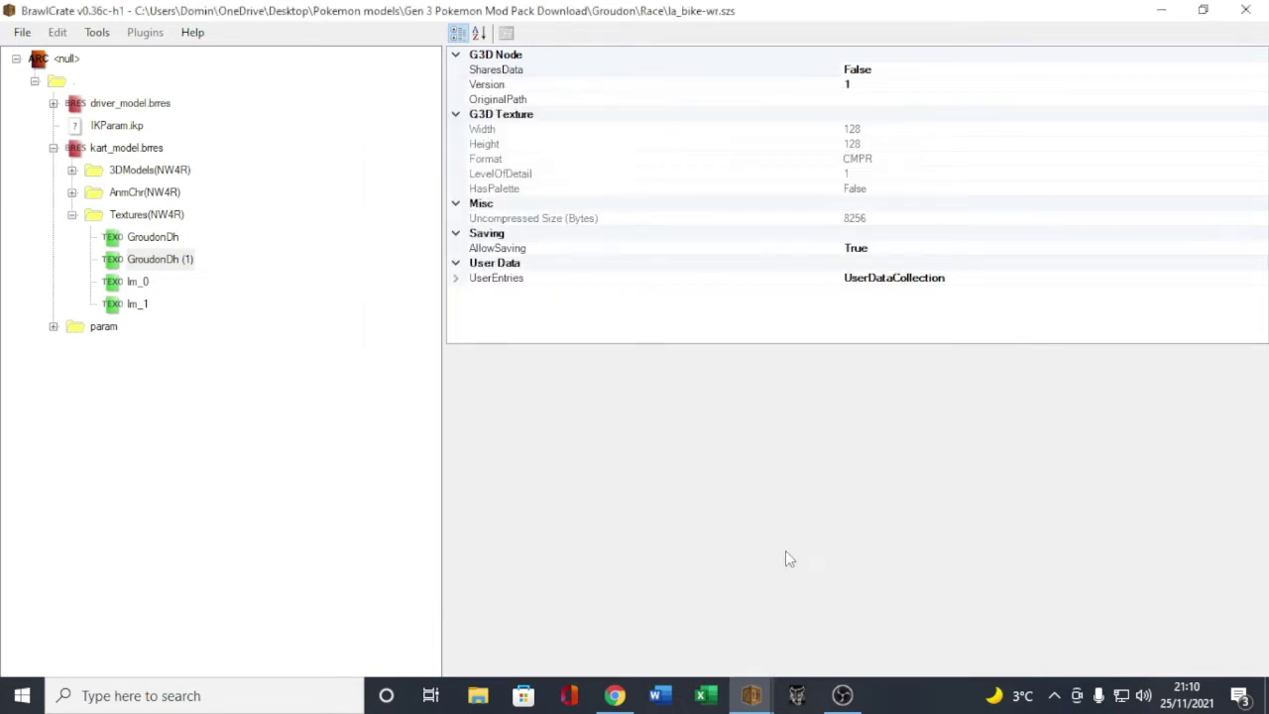
Step: Rename the GroudonDh texture to DongkarasuDh, checking the name against Dongkarasu.brres
left_click(164, 238)
right_click(187, 242)
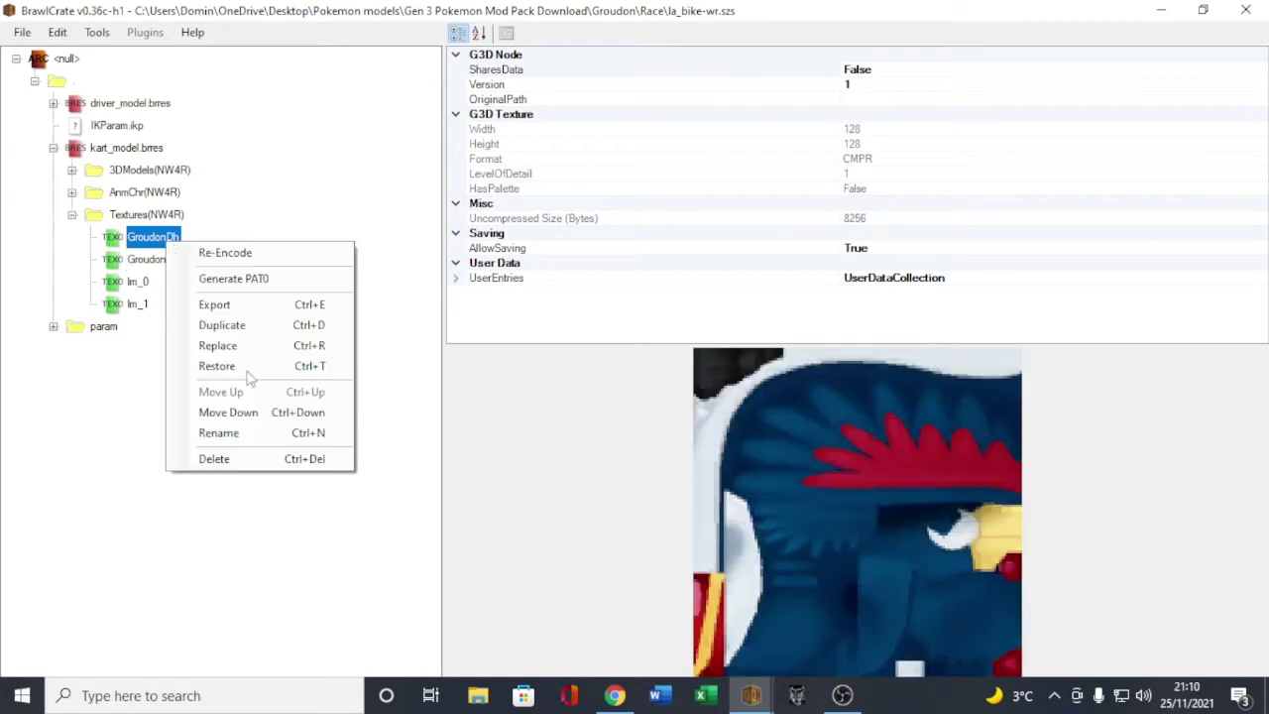
left_click(227, 434)
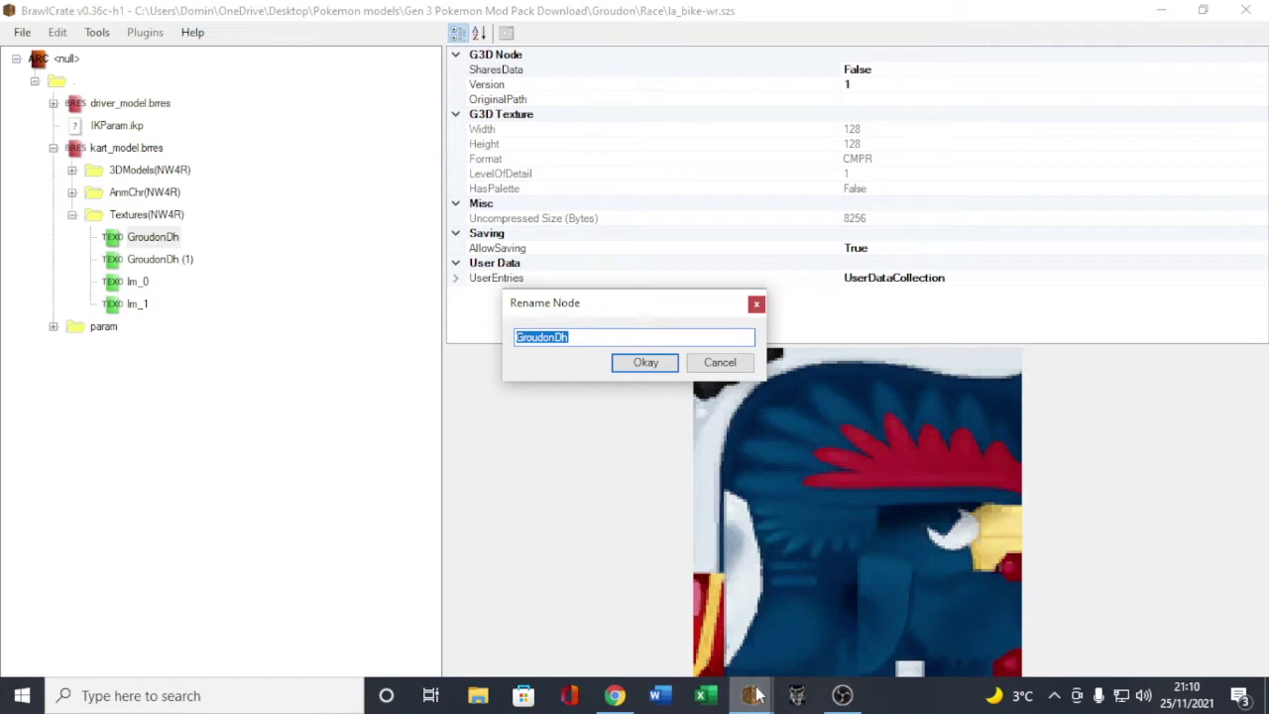
mouse_move(758, 692)
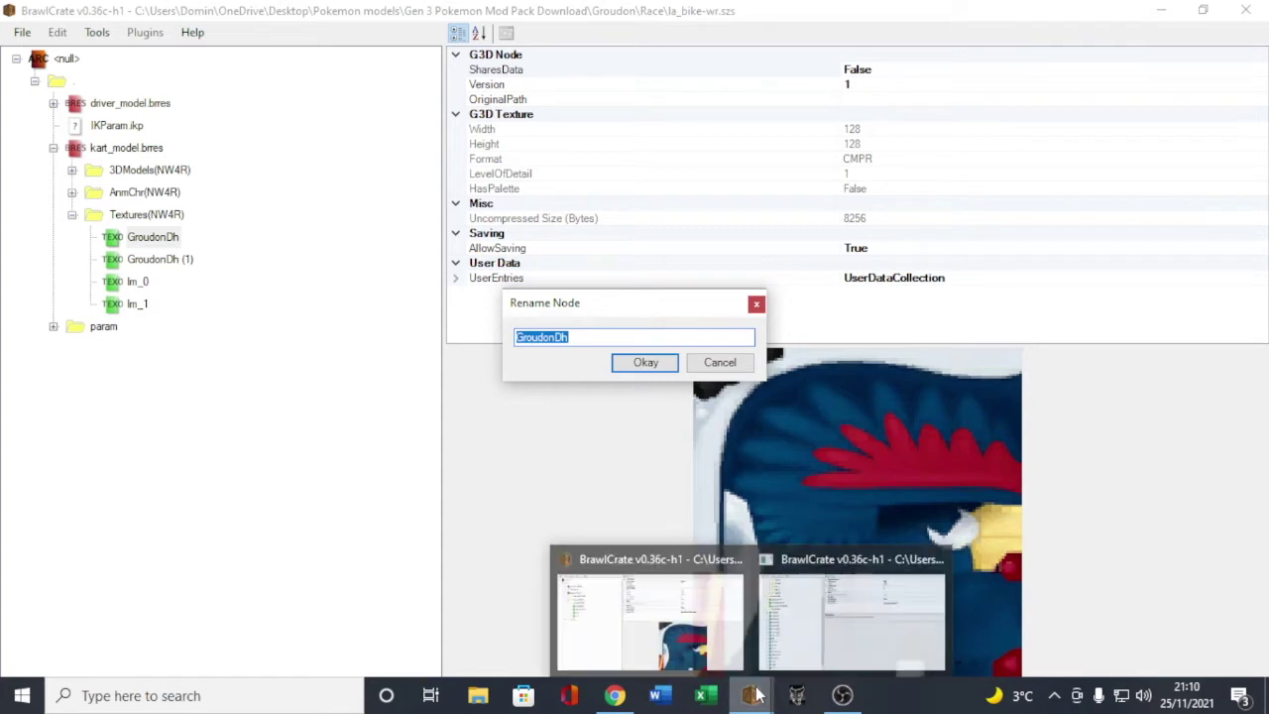
left_click(800, 606)
scroll(159, 270, "up", 1)
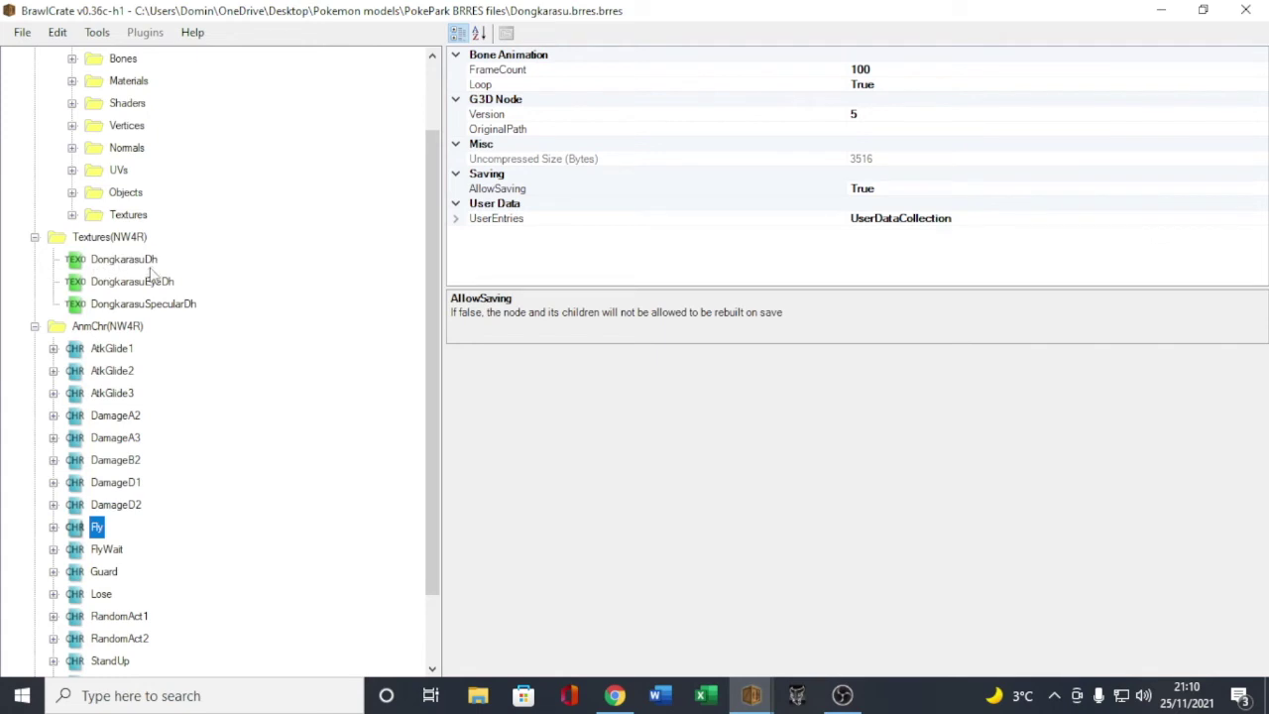
left_click(751, 695)
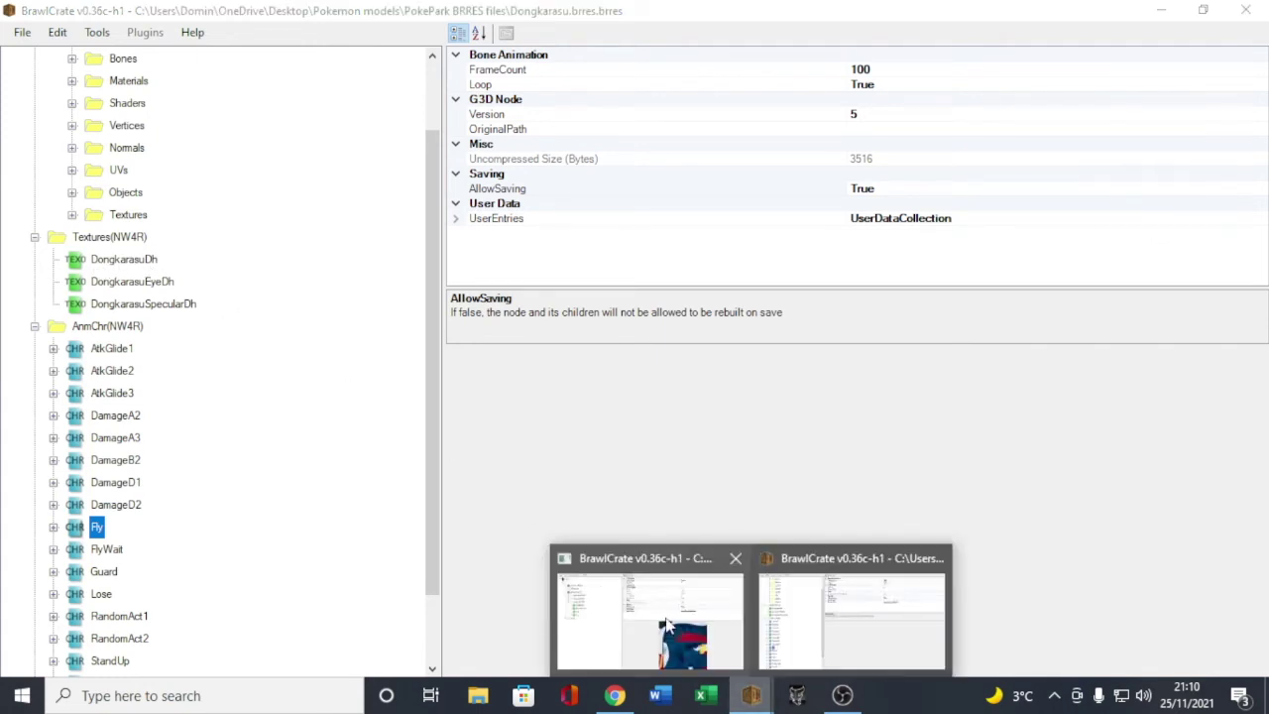
left_click(650, 615)
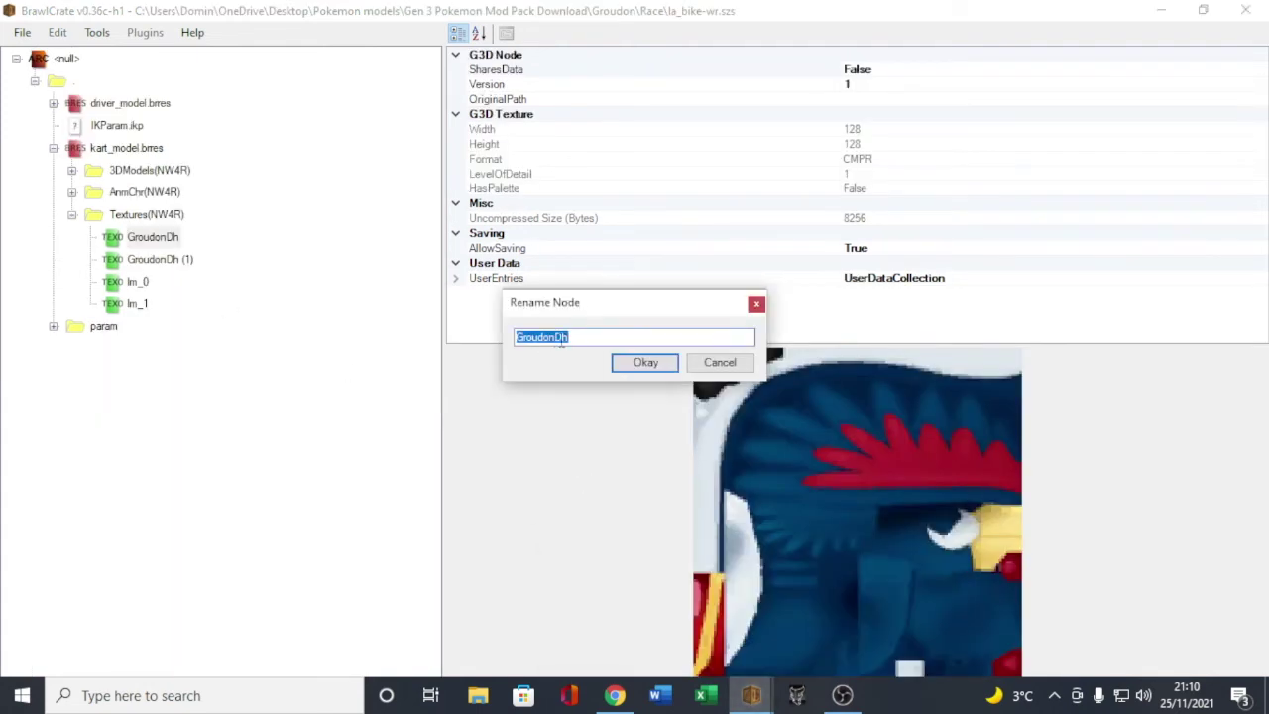
type("Dongkarasu")
key("ctrl+a")
key("BackSpace")
type("DongkarasuD")
type("h")
left_click(645, 363)
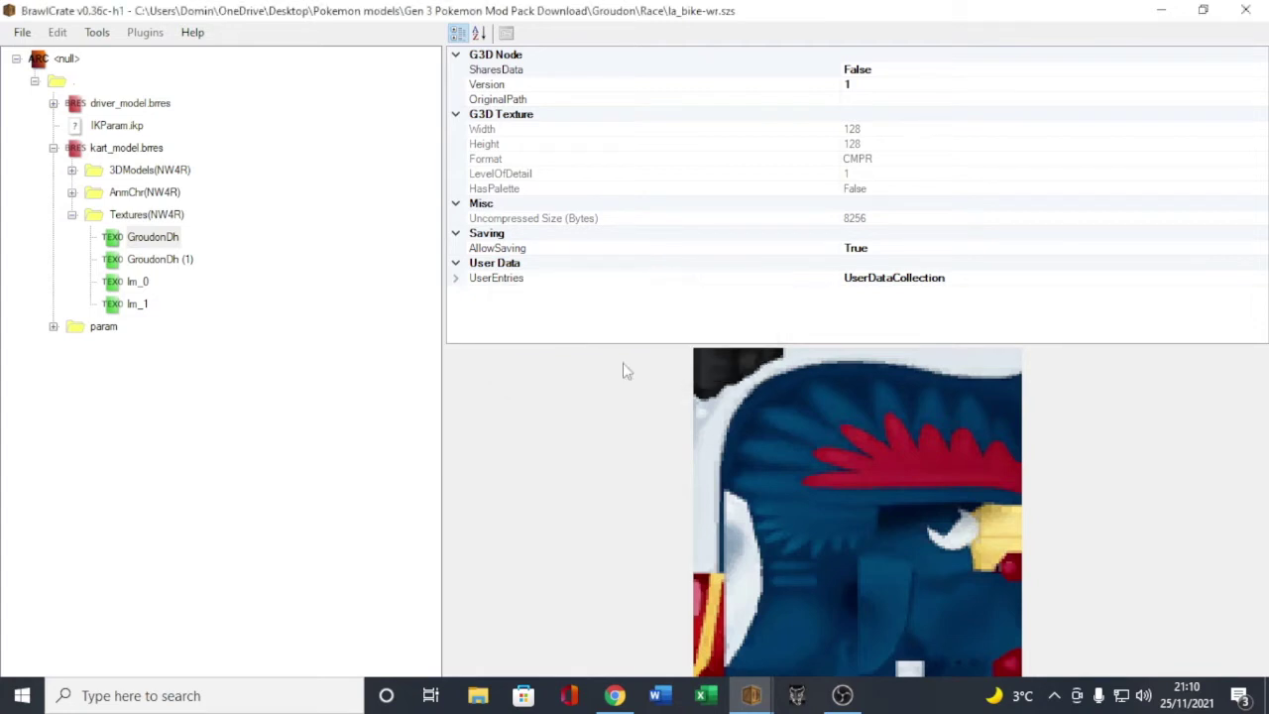
Step: Rename the GroudonDh (1) texture to DongkarasuEyeDh
left_click(154, 261)
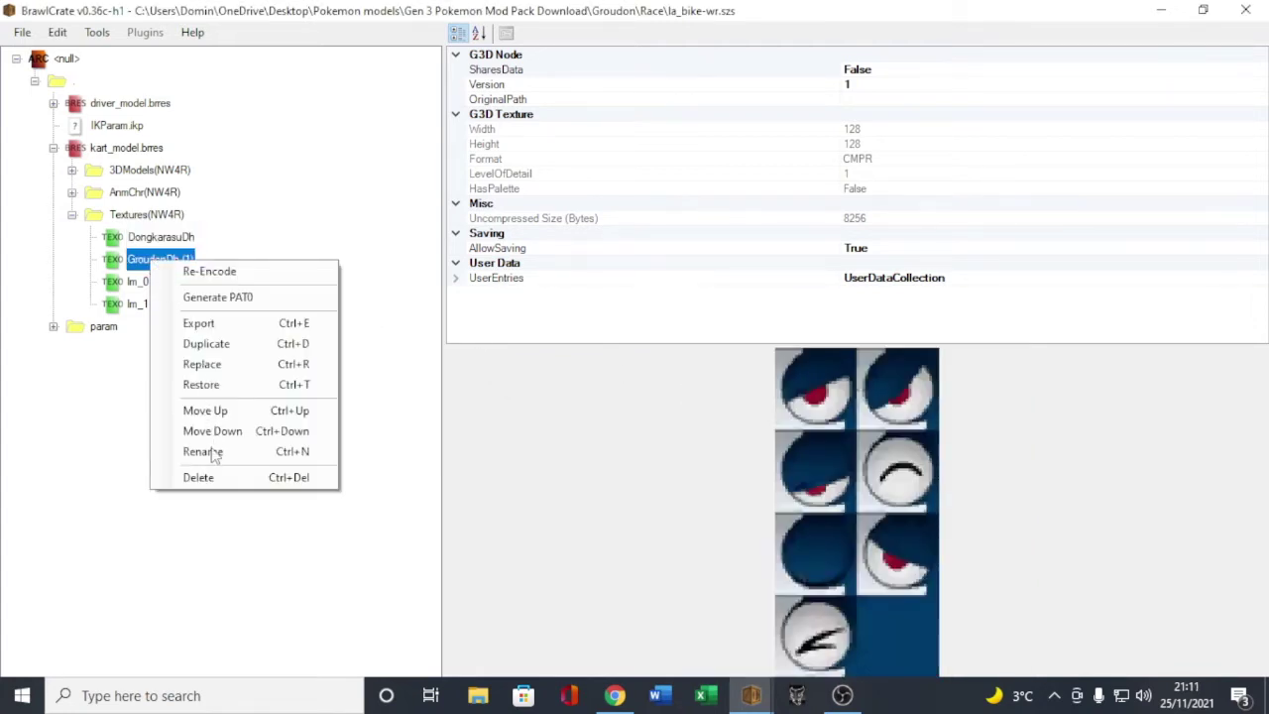
left_click(204, 447)
type("DongkarasuE")
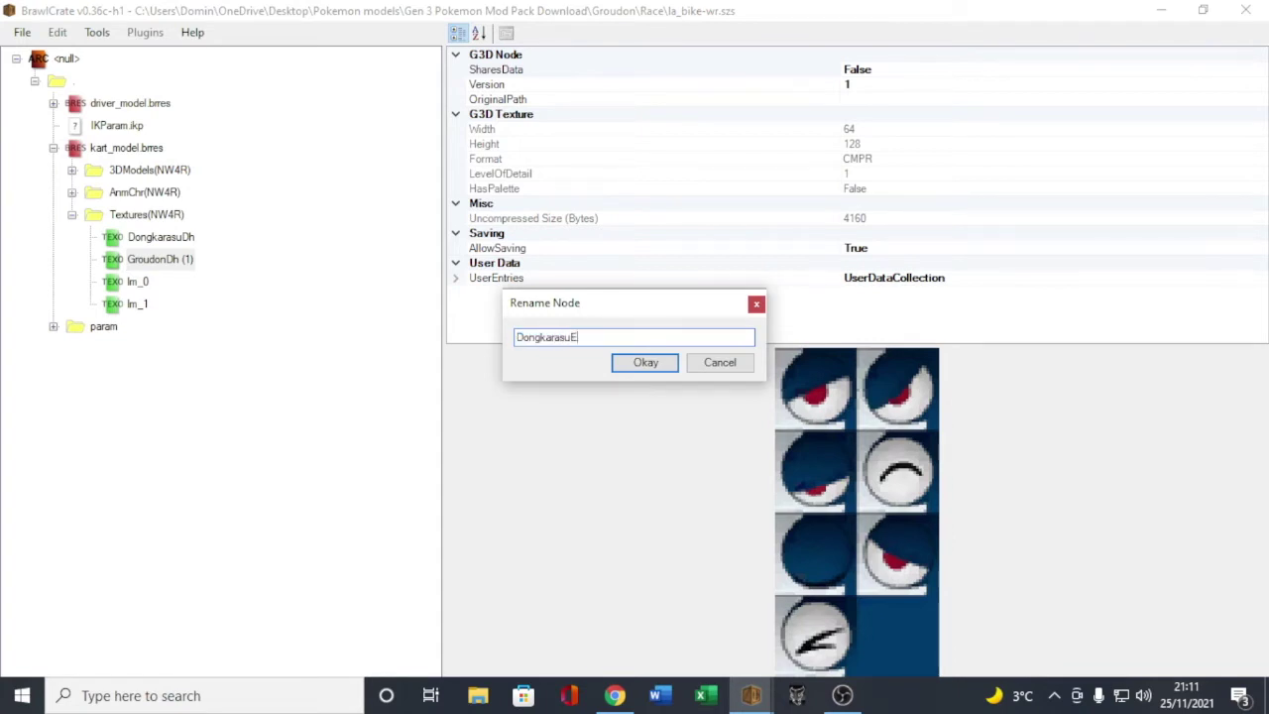
type("yeDh")
left_click(646, 363)
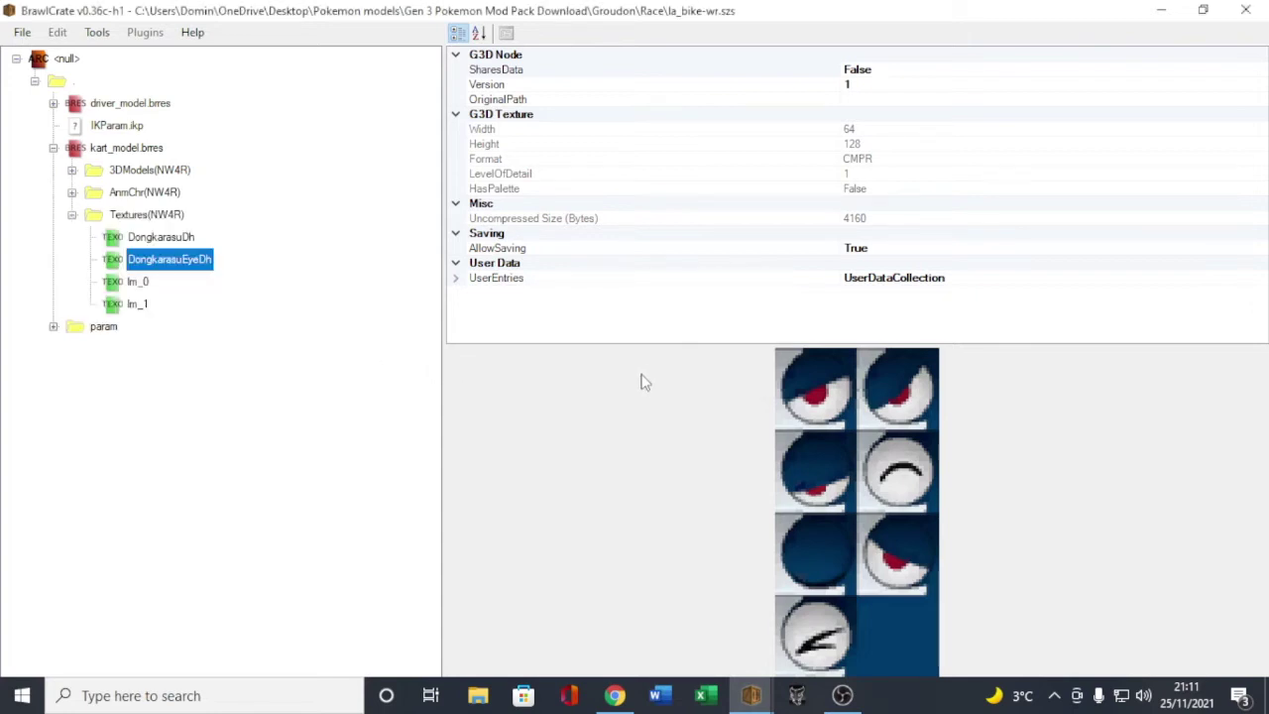
double_click(154, 169)
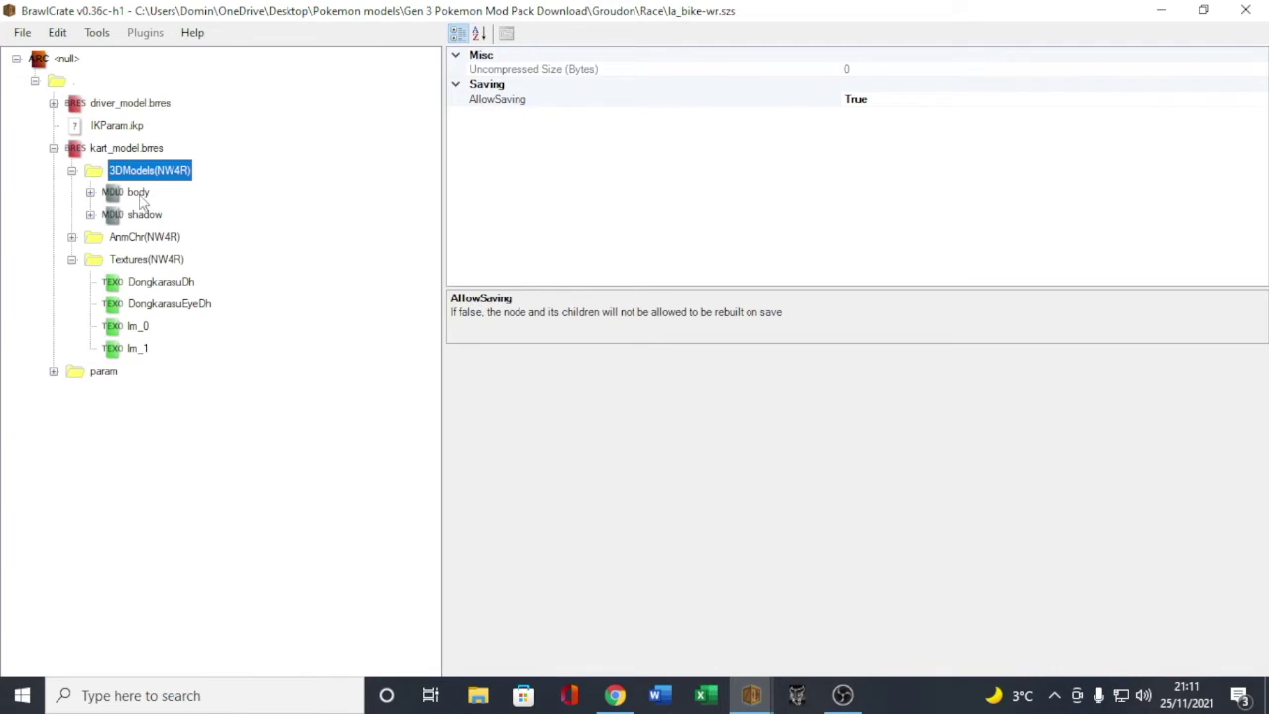
Step: Replace the body MDL0 under kart_model.brres with Dongkarasu.dae from Downloads
left_click(139, 194)
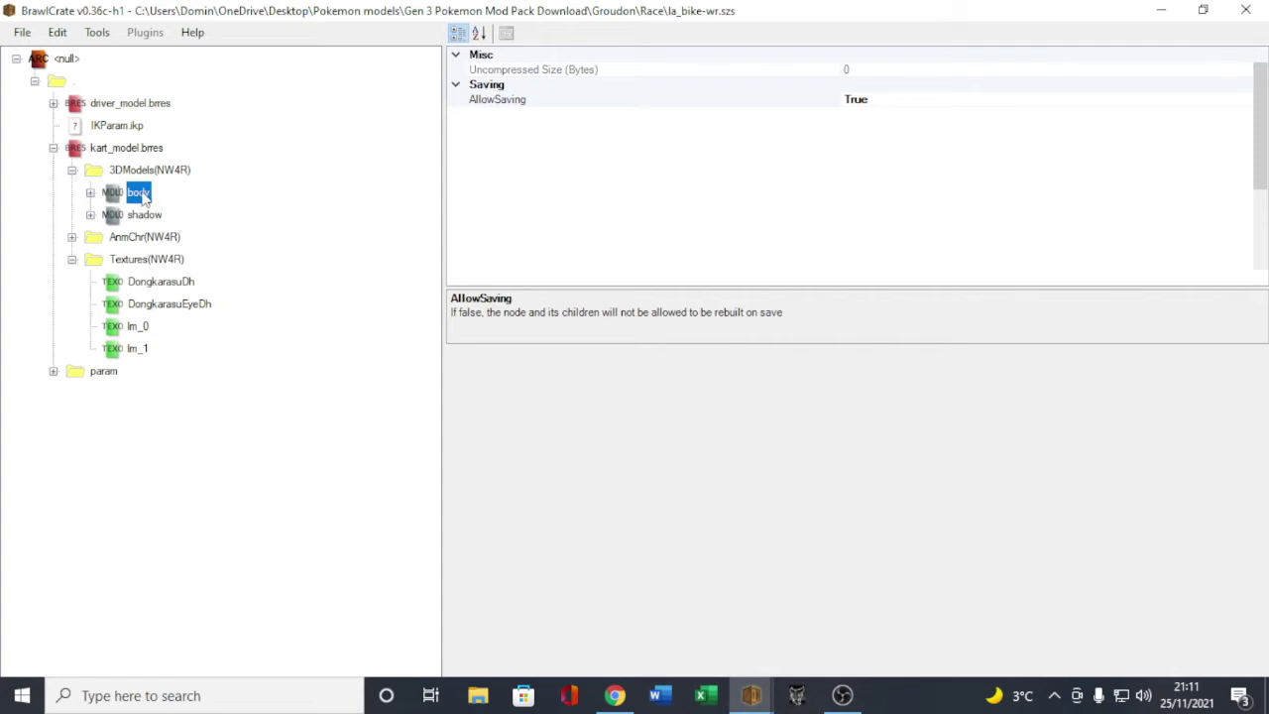
right_click(143, 194)
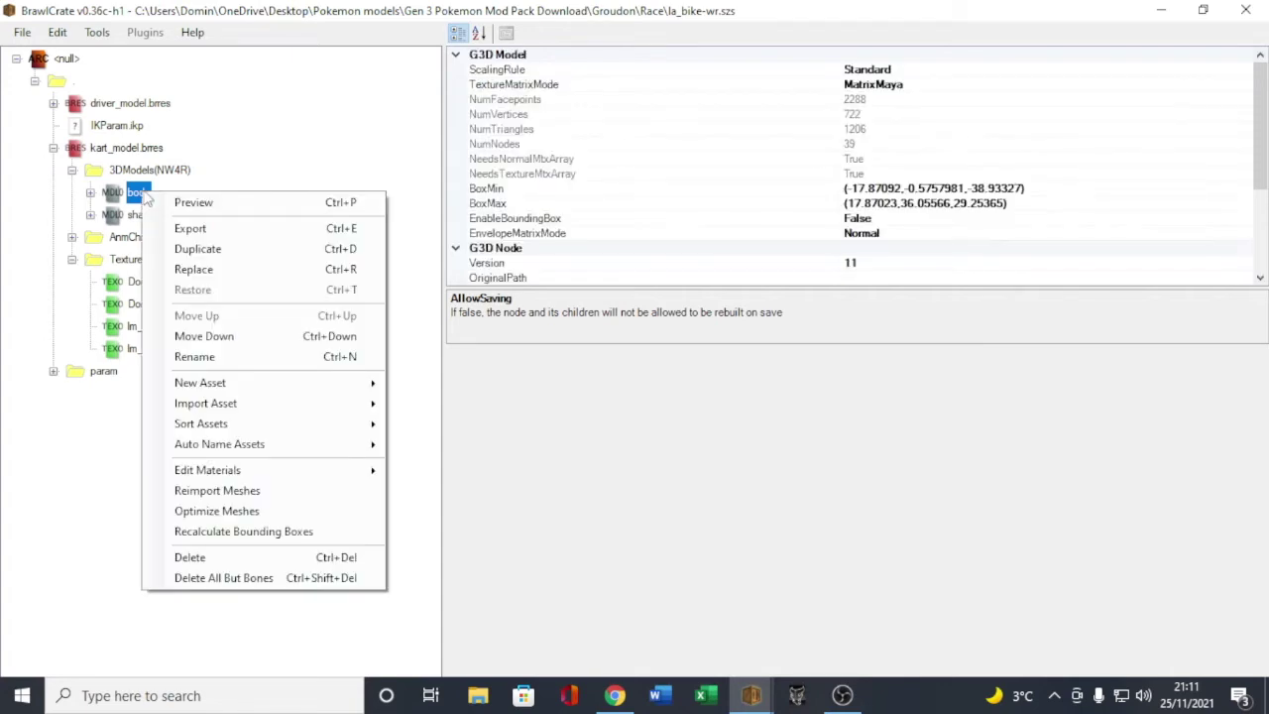
left_click(444, 337)
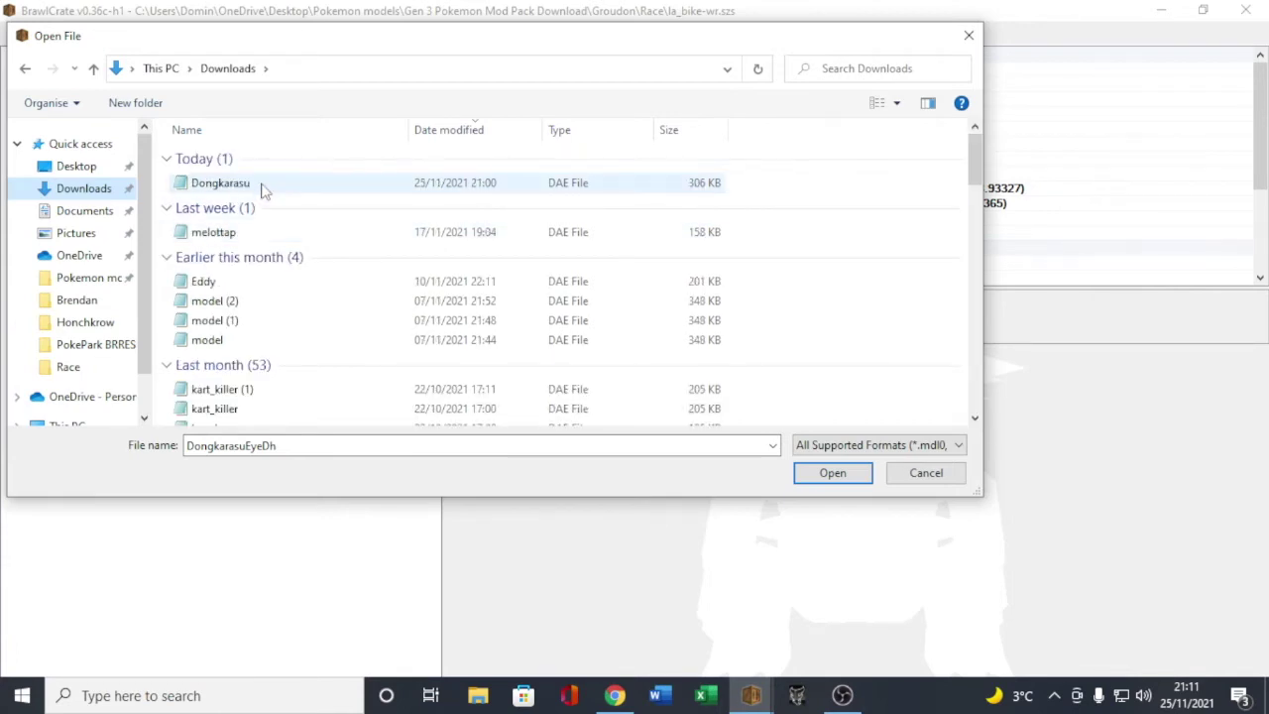
double_click(262, 187)
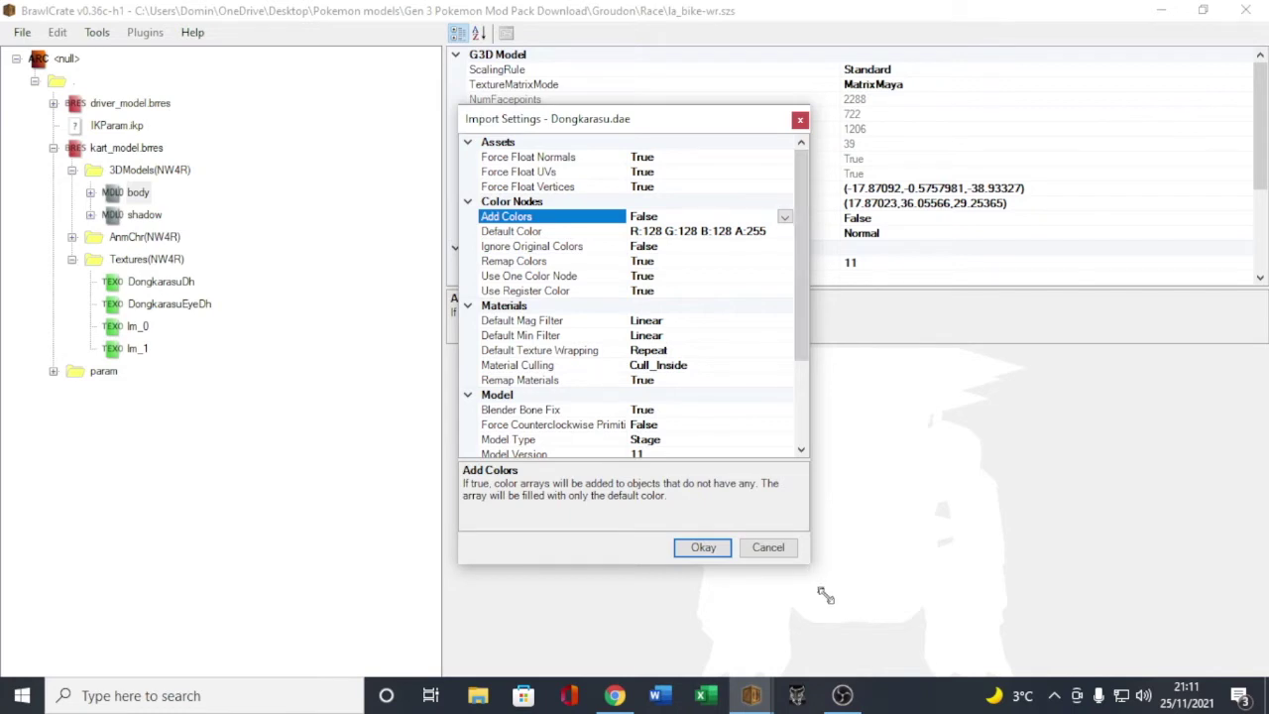
Step: Enlarge and review the Dongkarasu.dae Import Settings, then accept them to import the model
left_click_drag(826, 595, 831, 607)
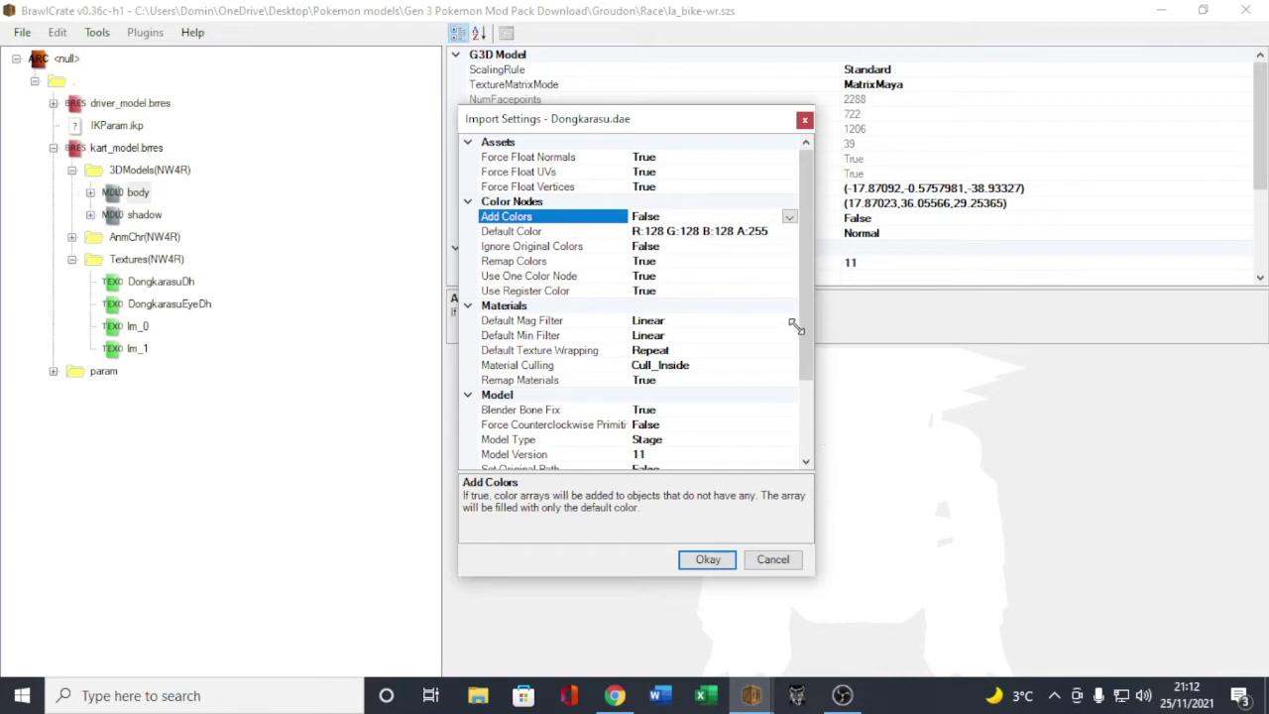
left_click_drag(814, 314, 803, 321)
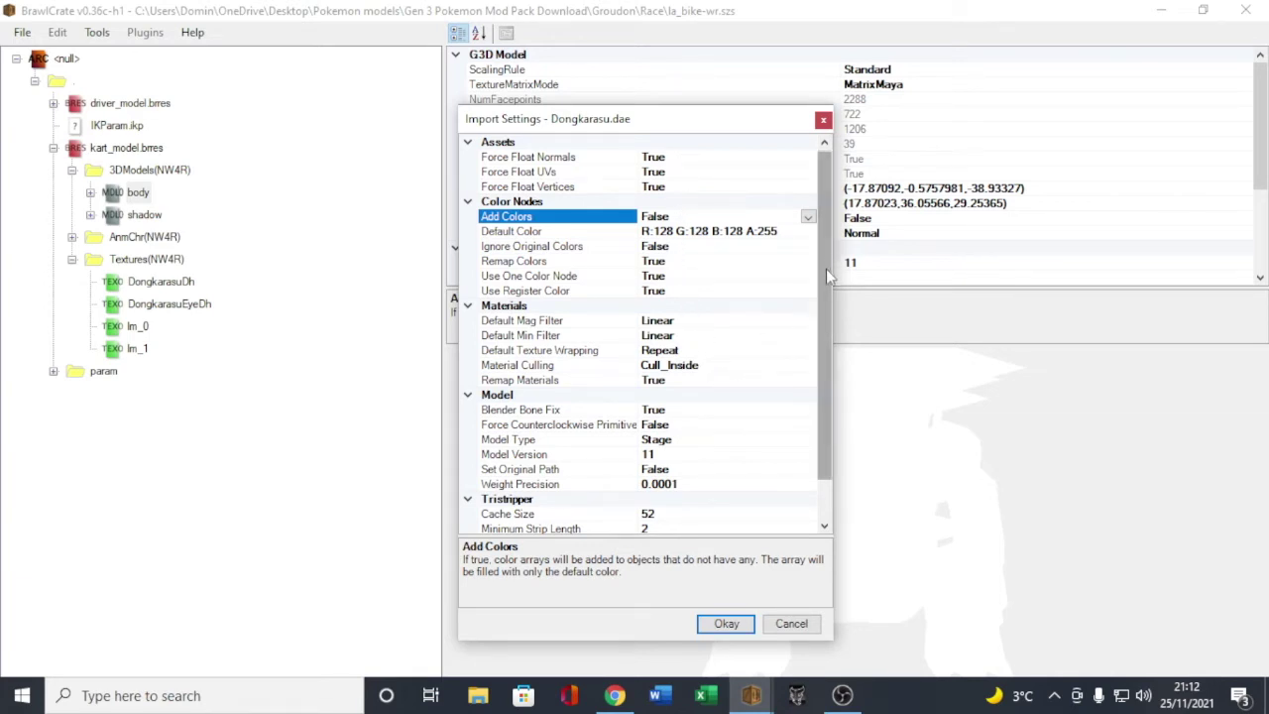
scroll(826, 268, "down", 1)
scroll(792, 436, "down", 1)
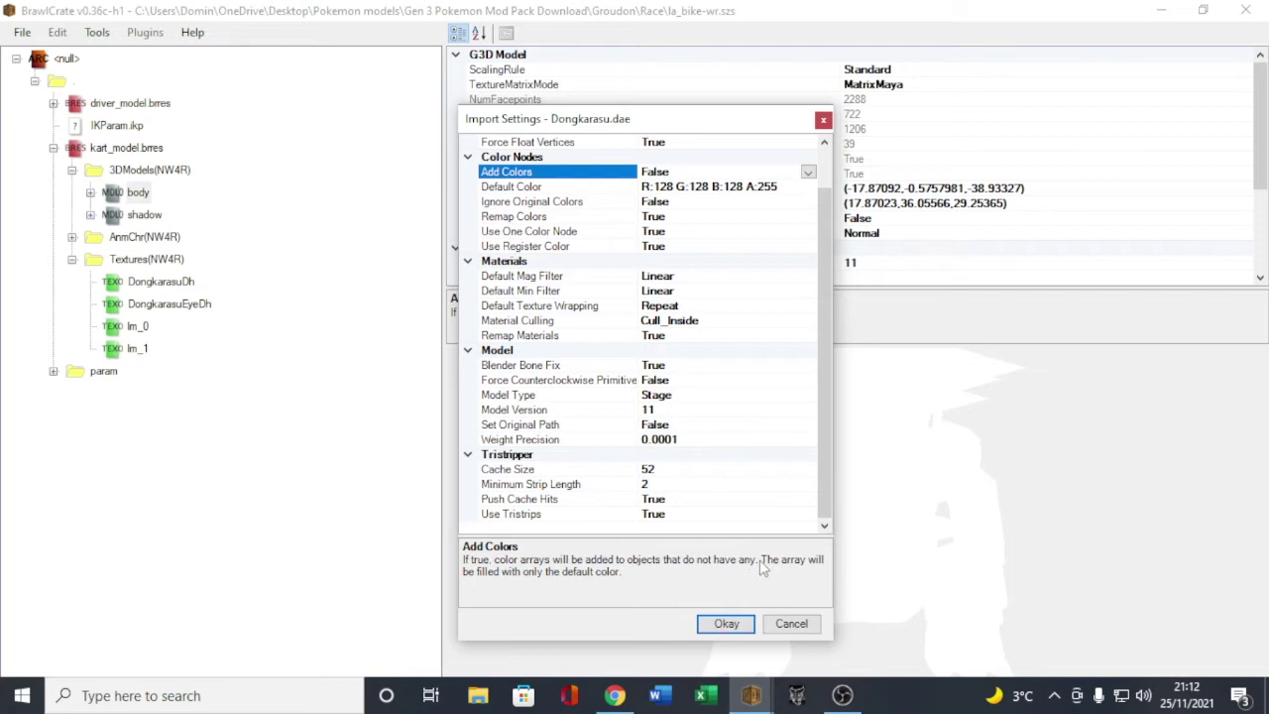
left_click(727, 624)
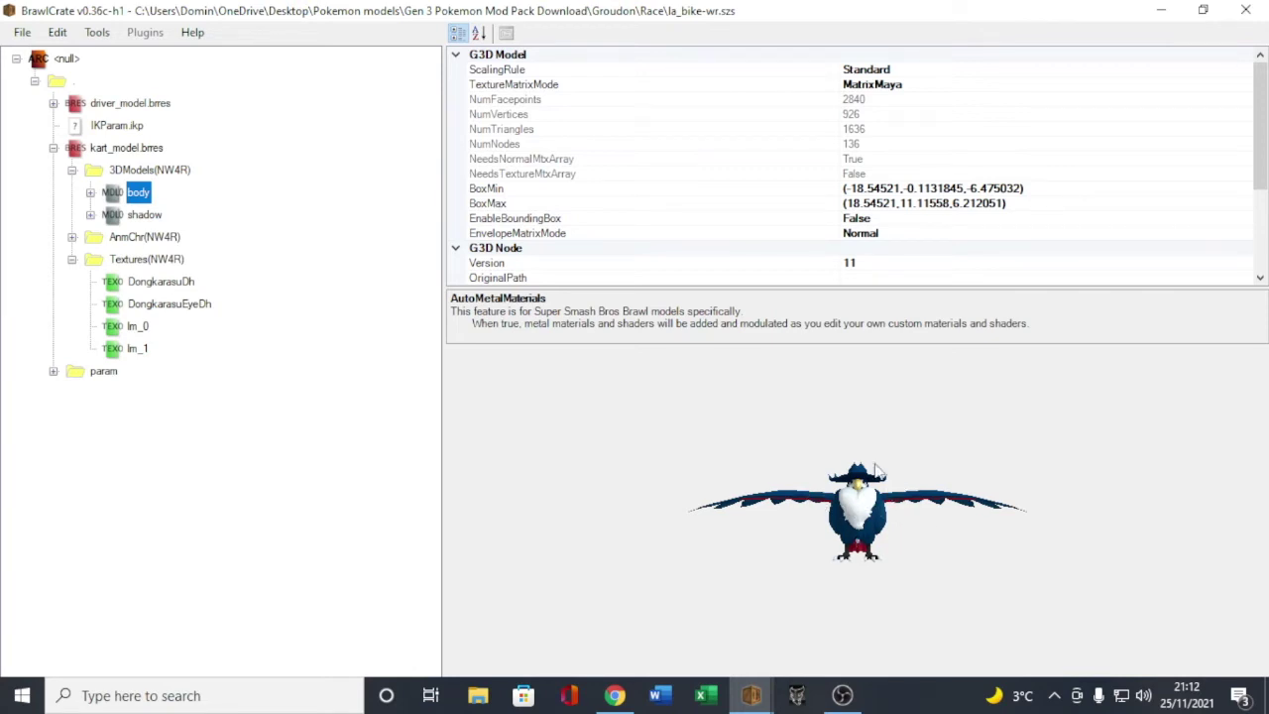
Step: Add two new texture references to the body model's Eye material
double_click(139, 194)
double_click(166, 260)
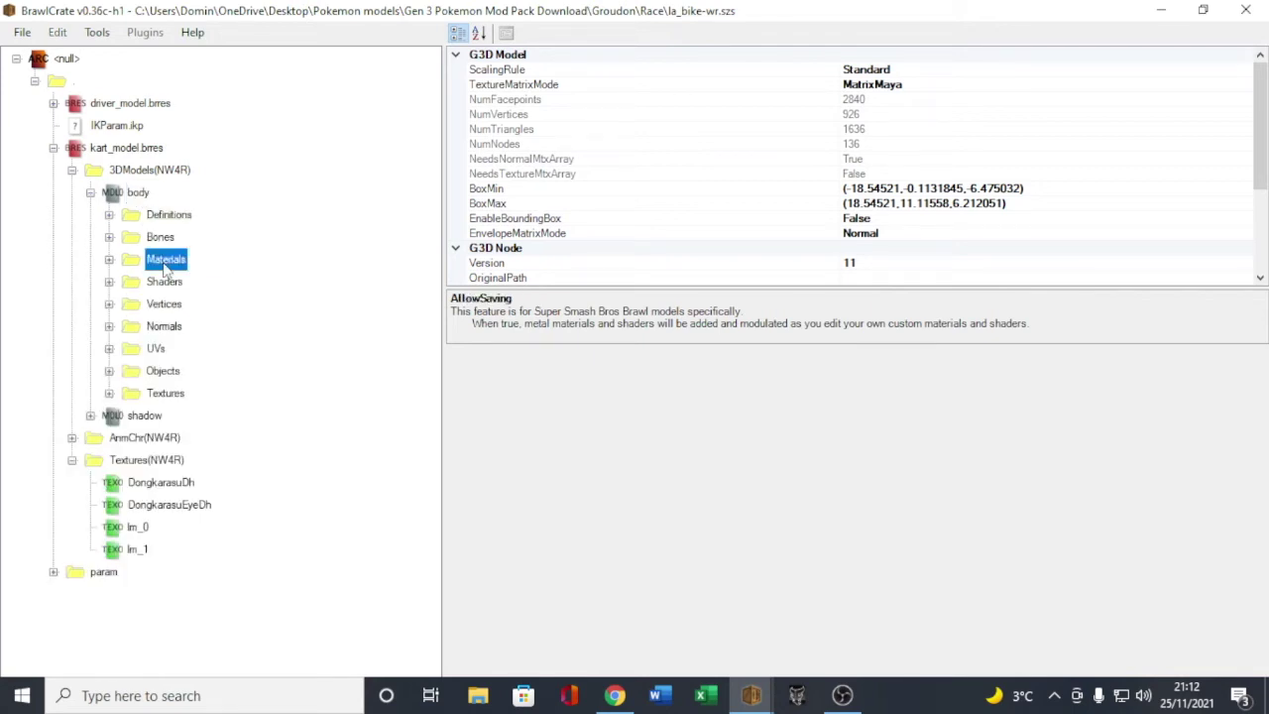
double_click(177, 284)
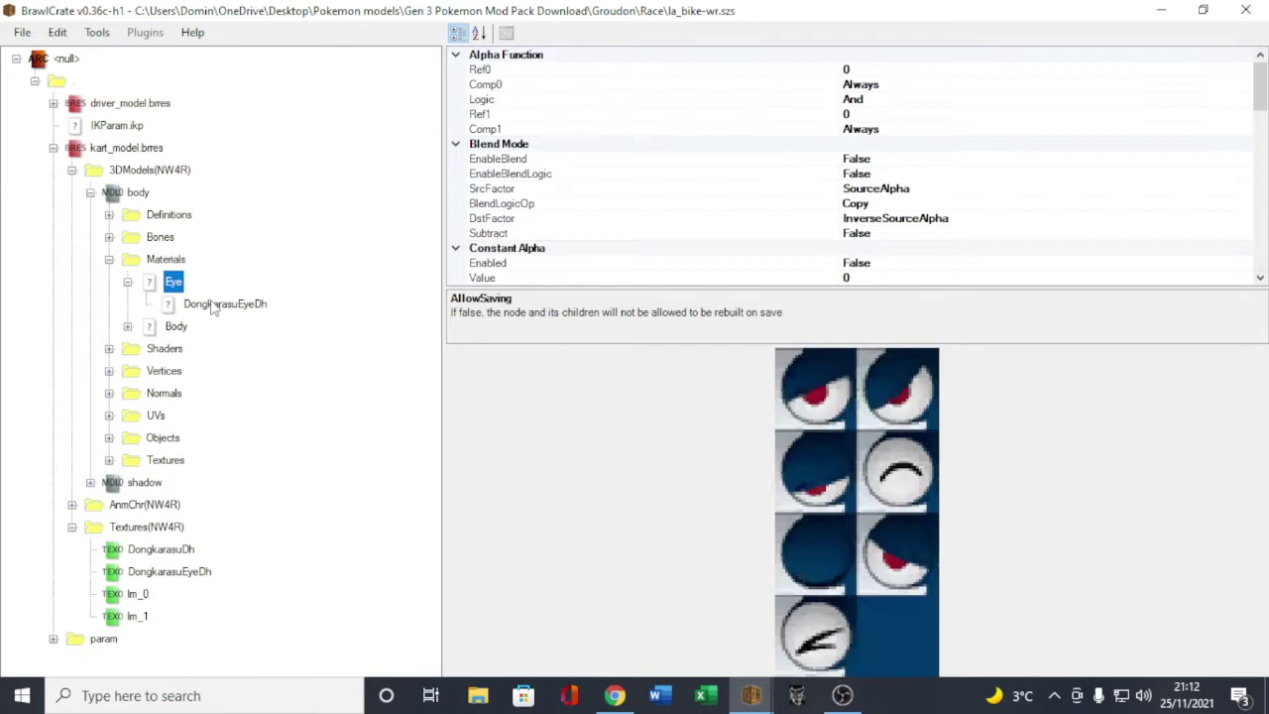
right_click(178, 287)
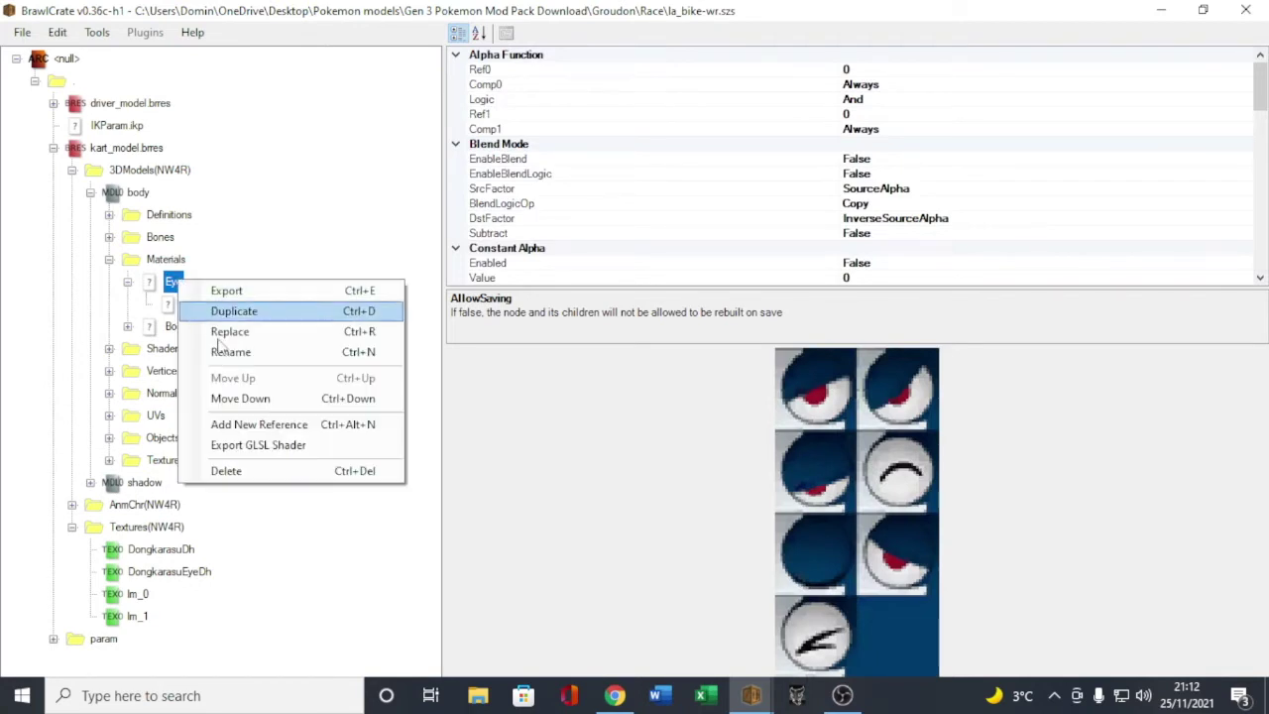
left_click(228, 425)
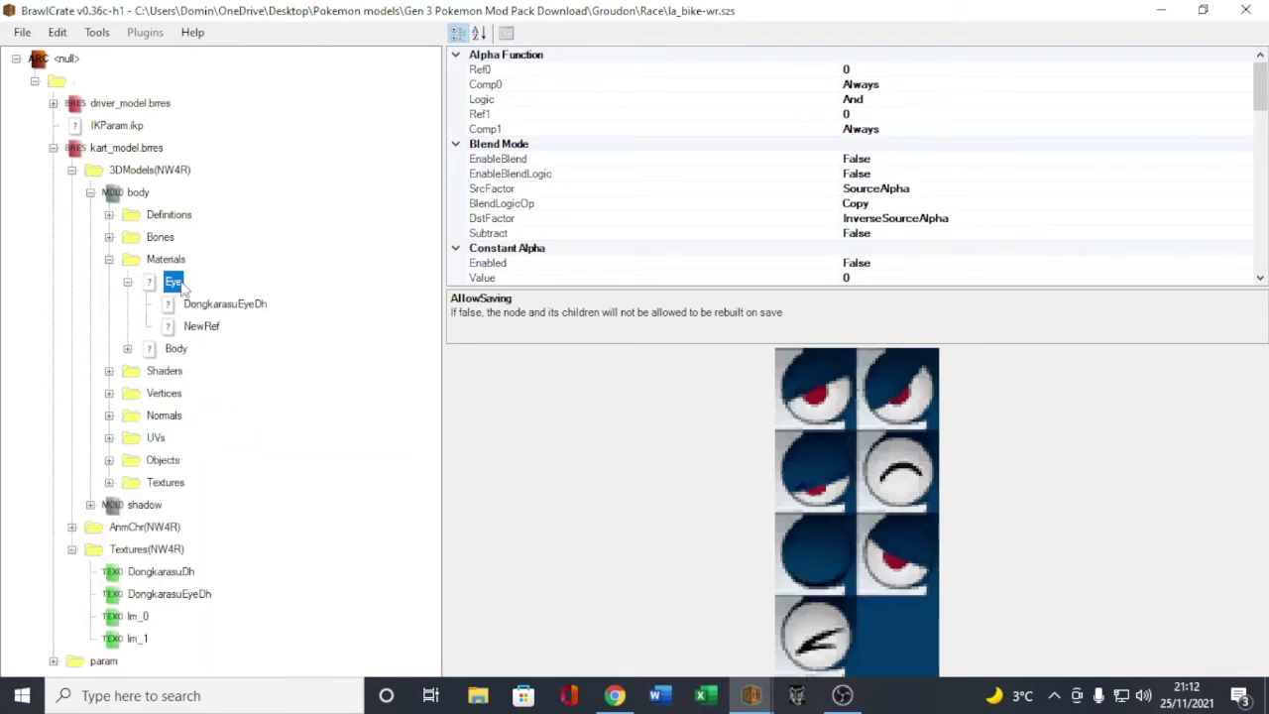
right_click(182, 286)
left_click(242, 426)
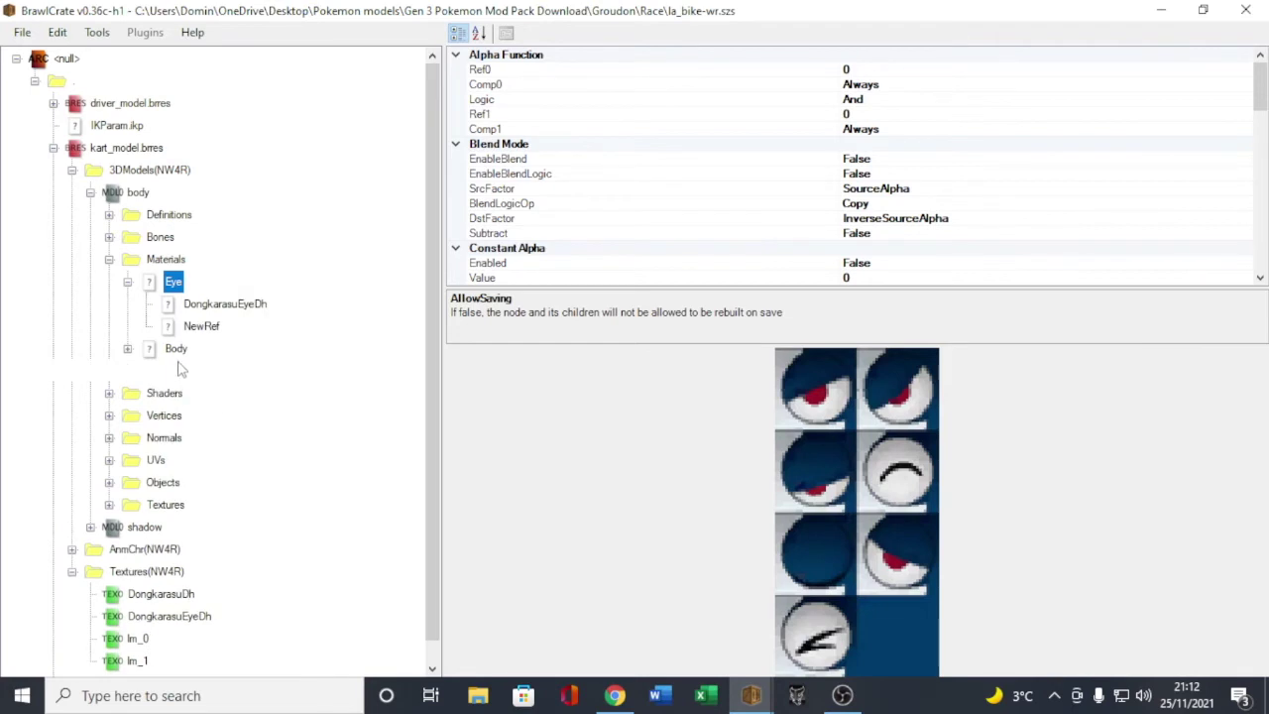
Step: Add two new texture references to the Body material
left_click(175, 372)
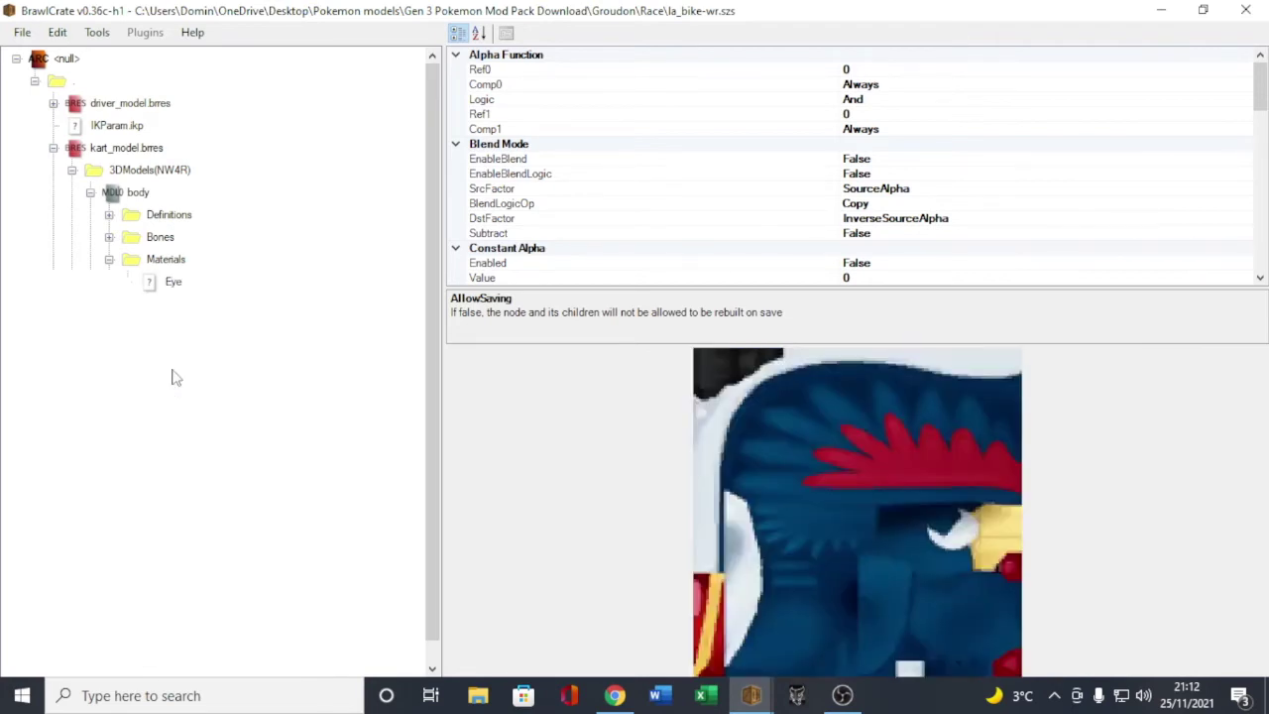
right_click(175, 372)
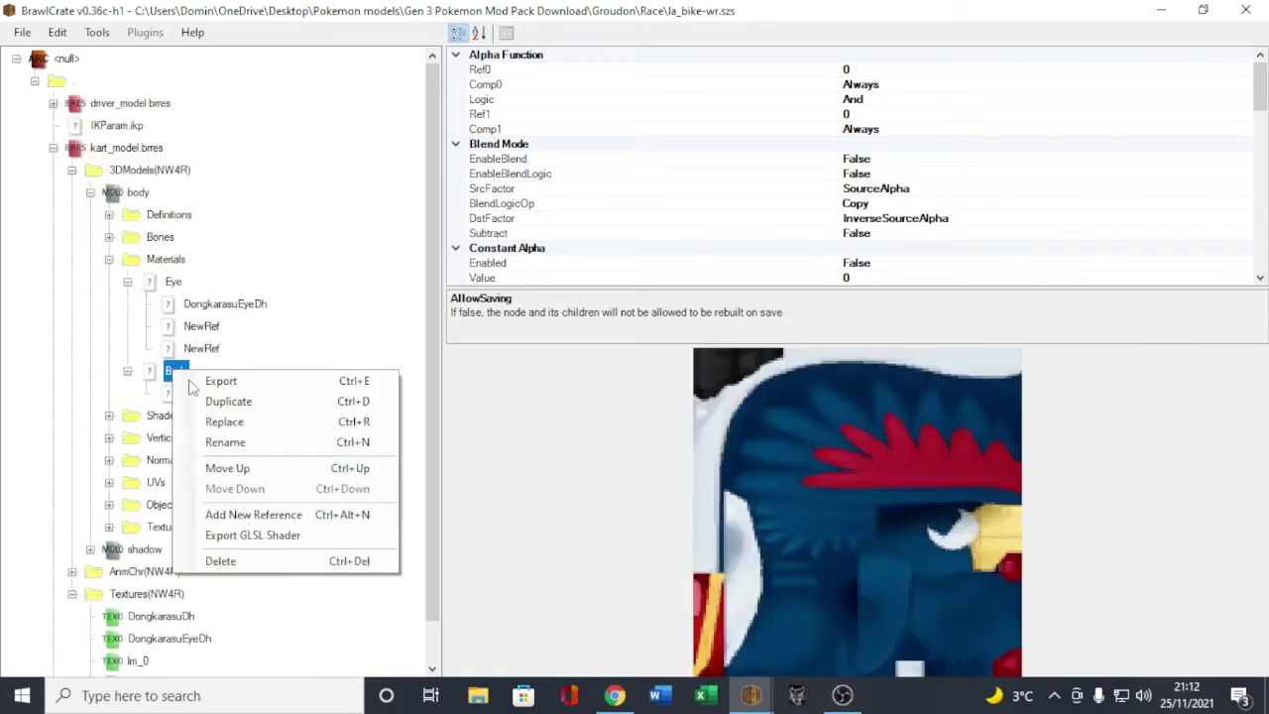
left_click(253, 514)
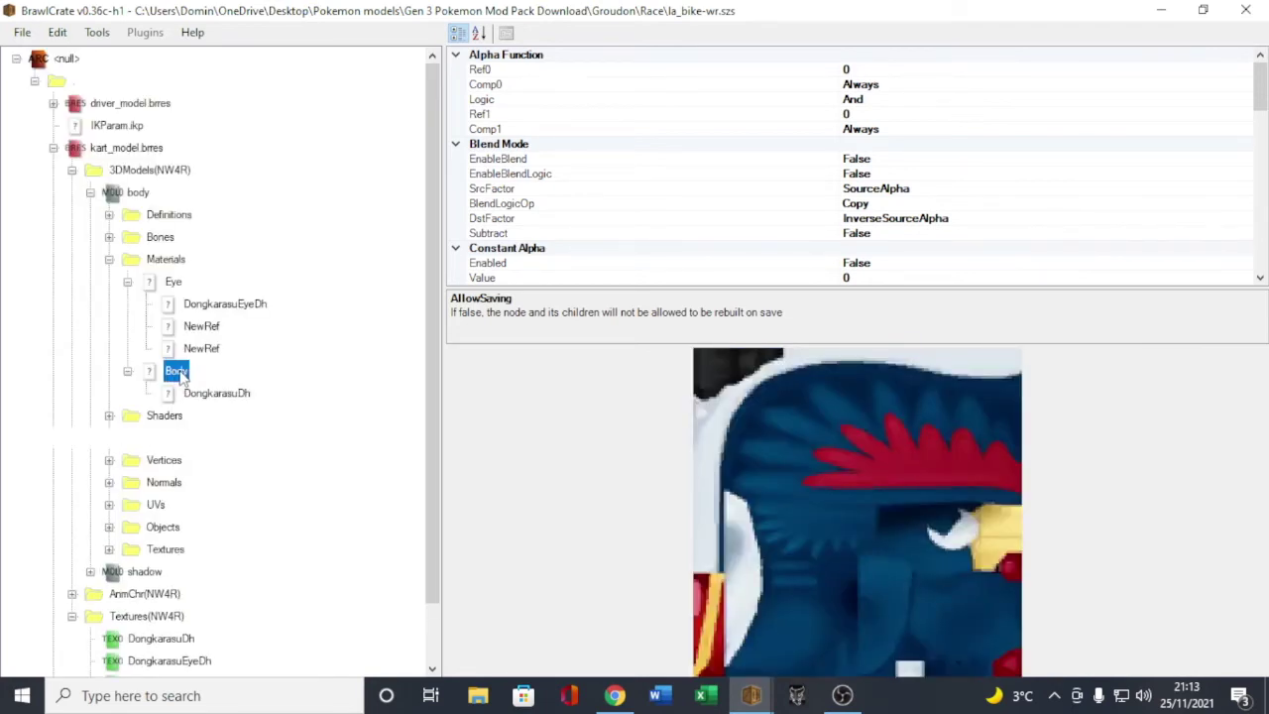
key("Menu")
left_click(249, 513)
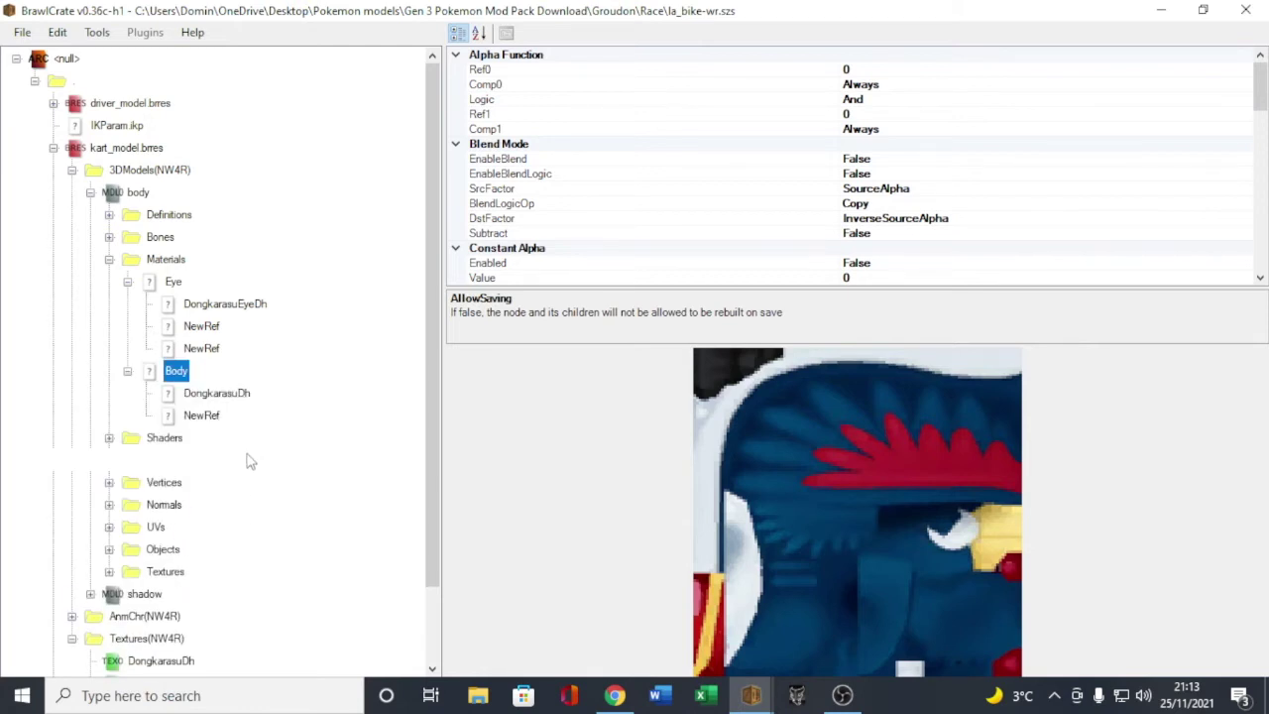
right_click(204, 328)
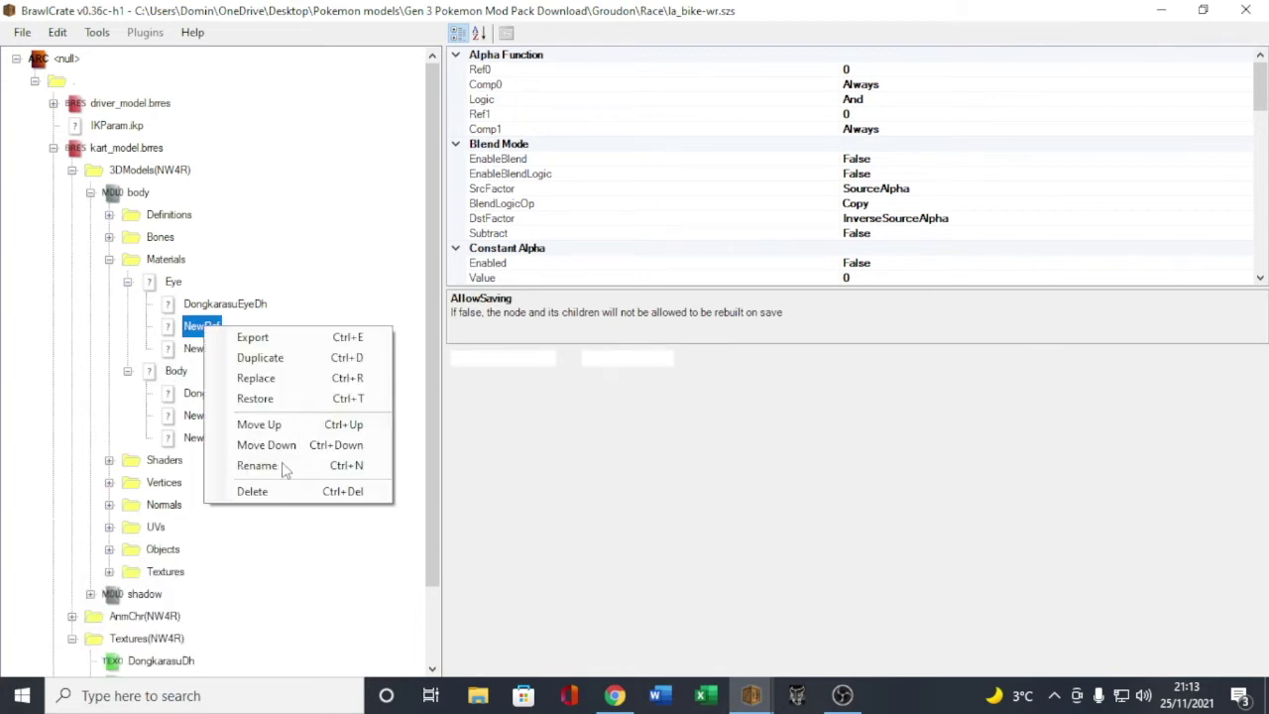
Step: Rename the Eye material's two new references to lm_0 and lm_1
left_click(256, 465)
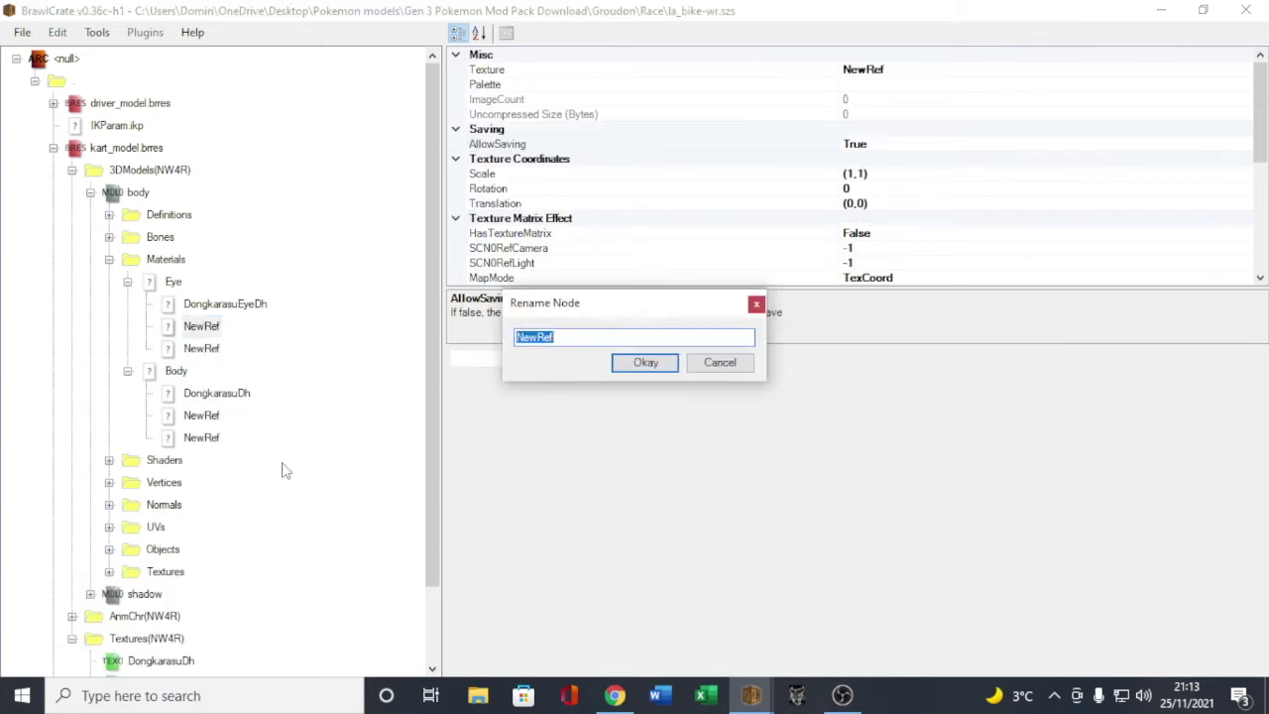
type("lm_0")
key("Return")
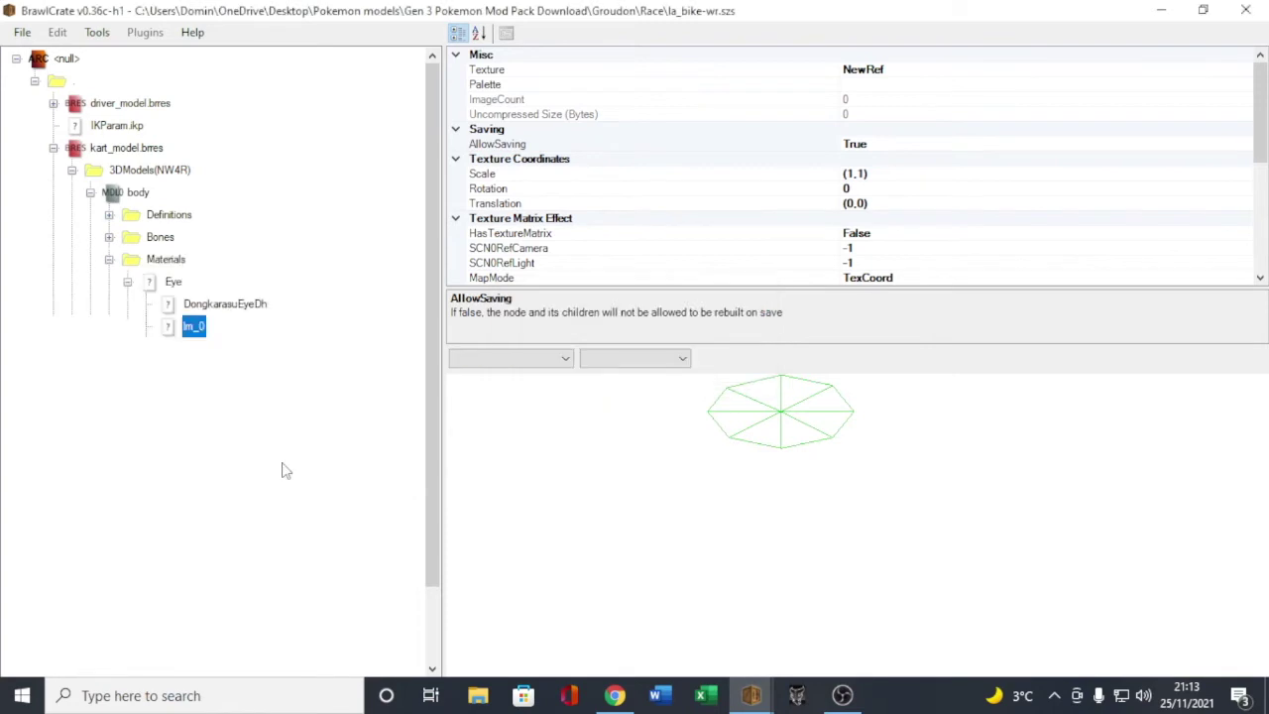
key("F2")
type("lm_1")
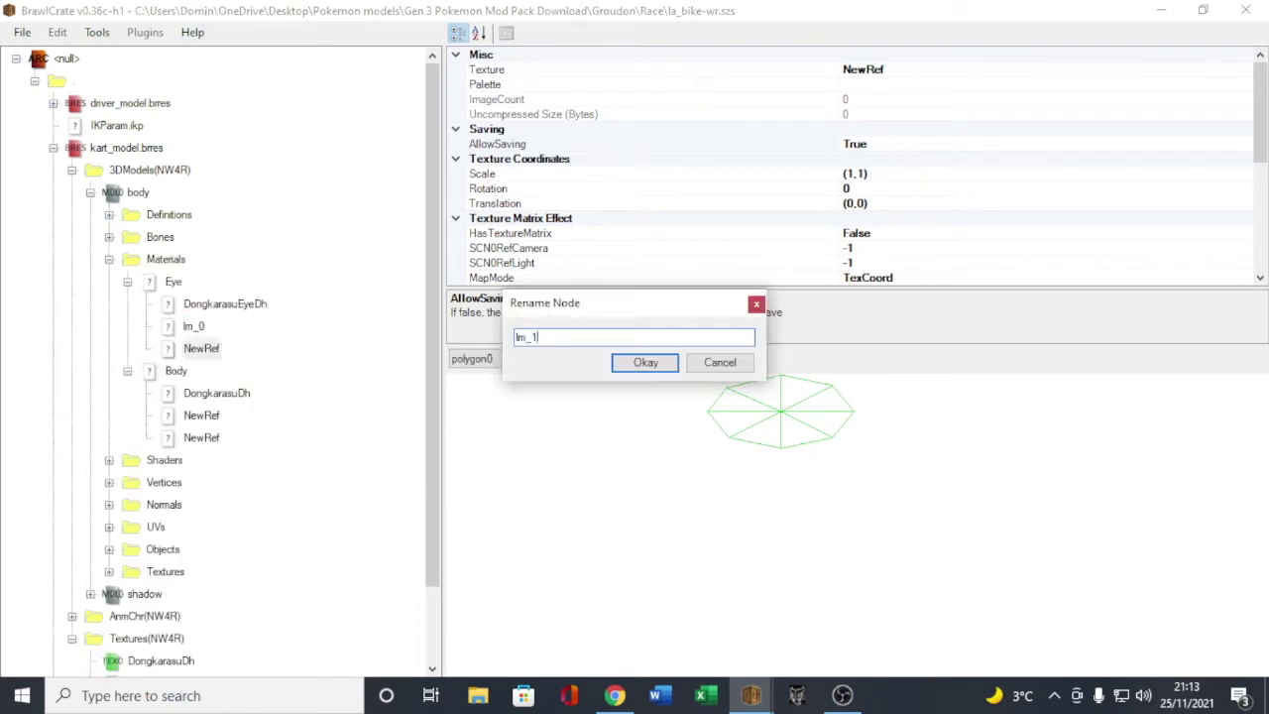
key("Return")
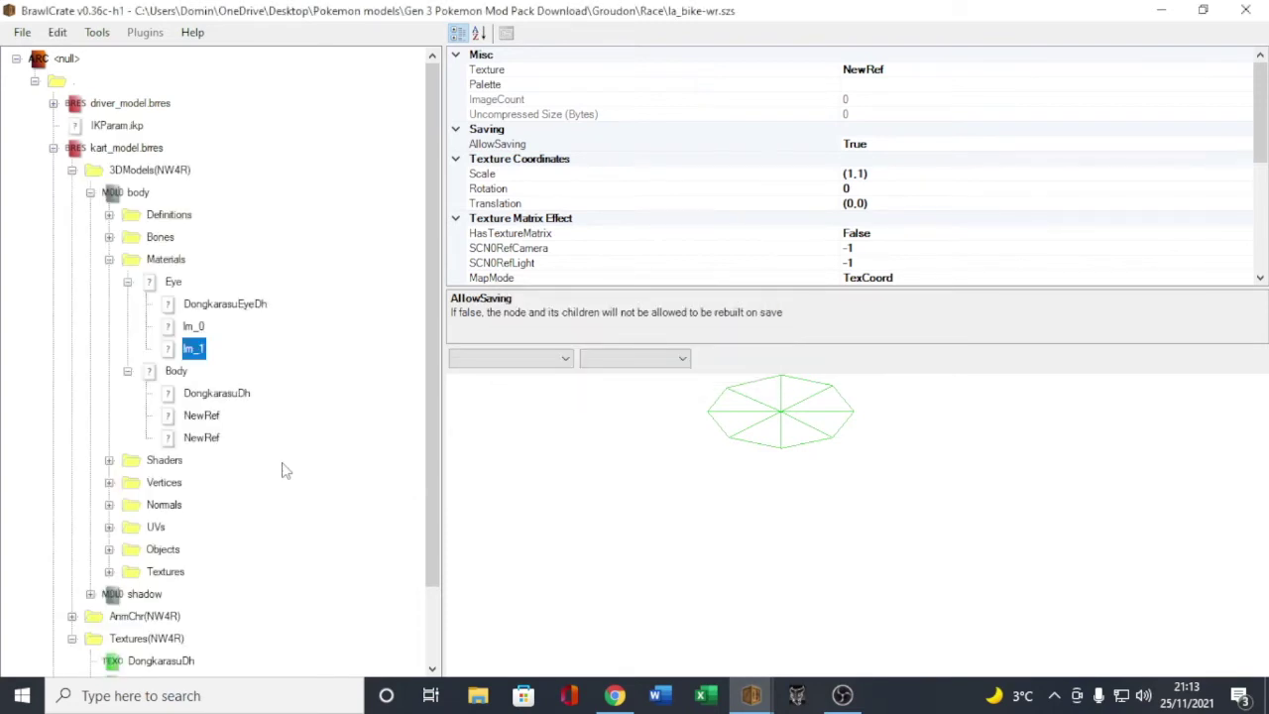
Step: Rename the Body material's two new references to lm_0 and lm_1
key("Down")
key("Down")
key("Down")
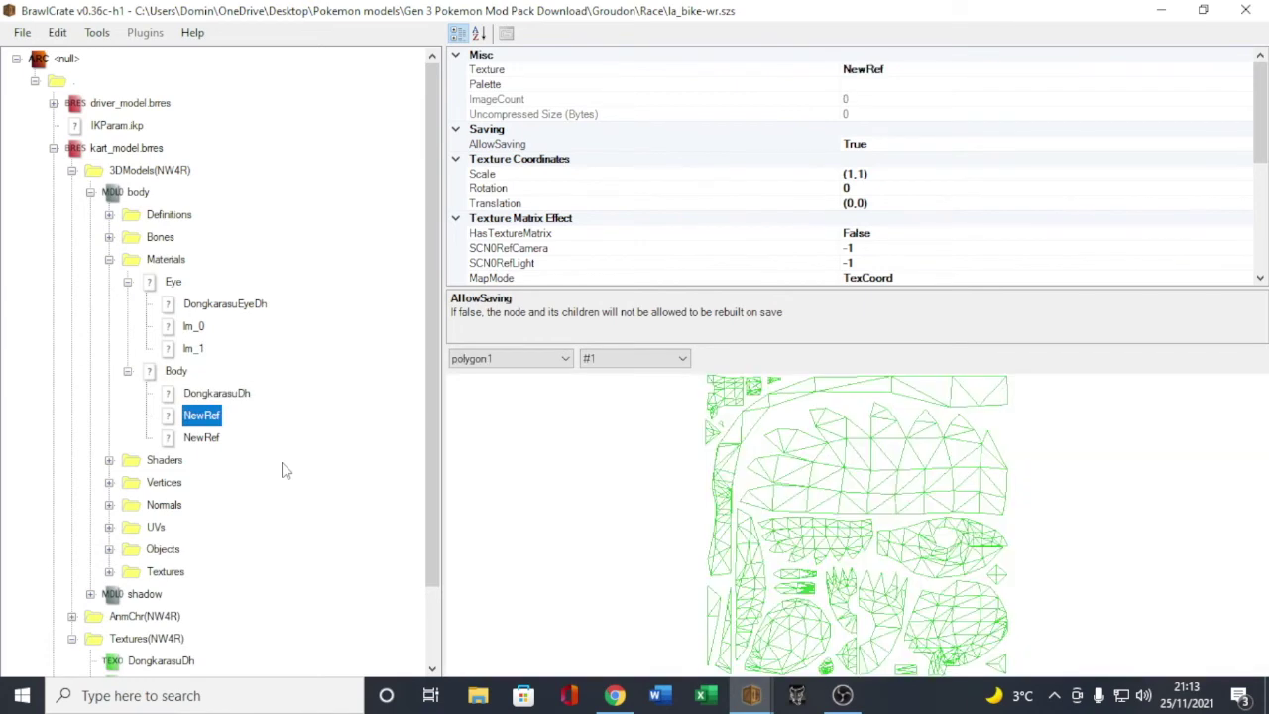
key("F2")
type("lm_0")
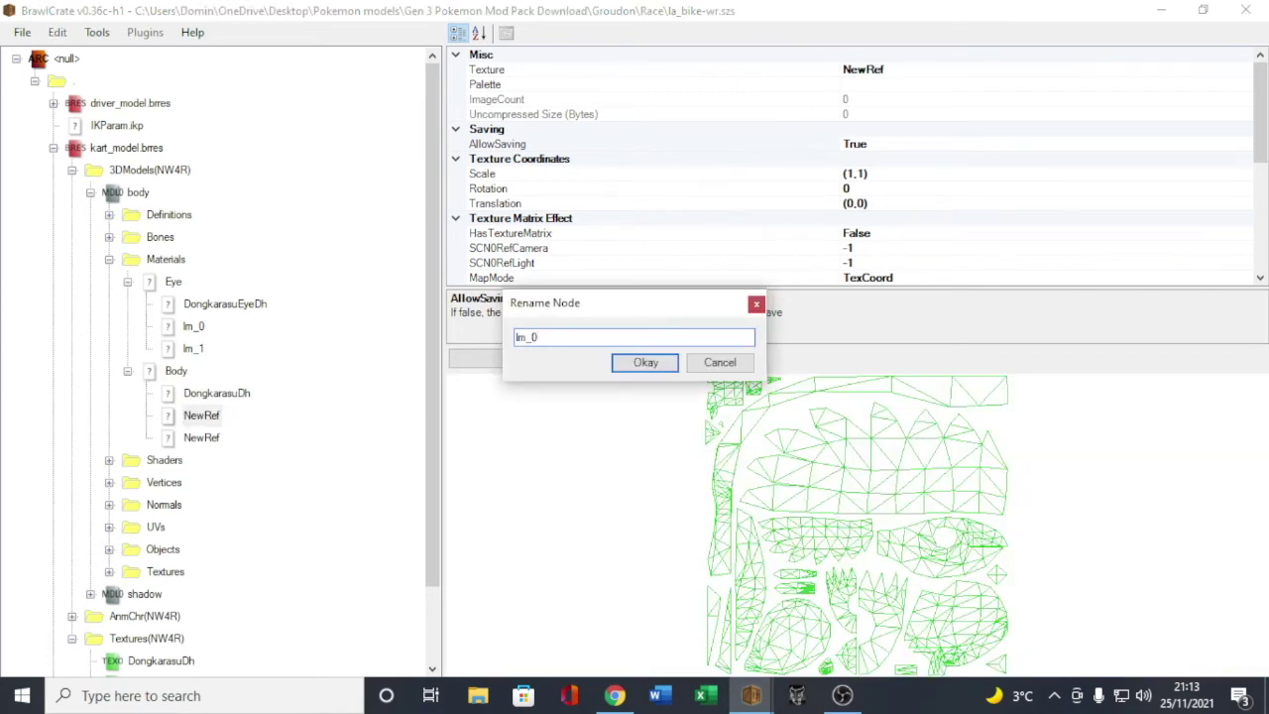
key("Return")
key("Down")
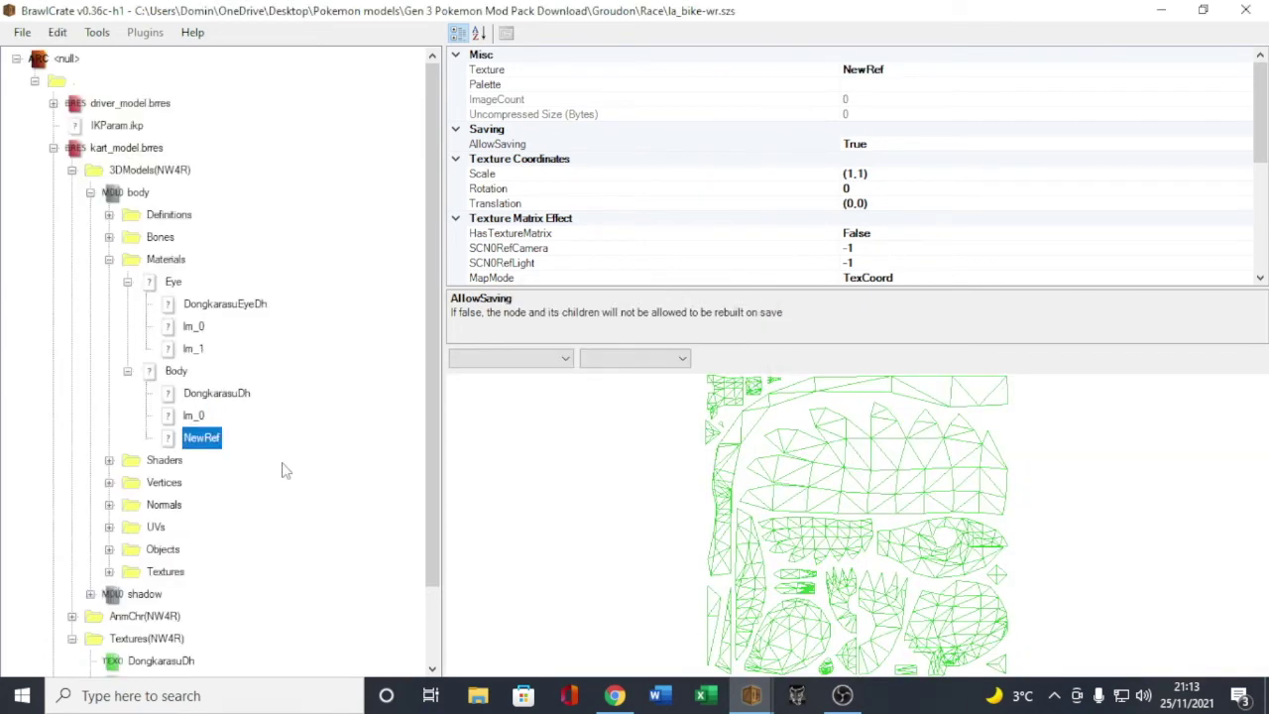
key("F2")
type("lm_1")
key("Return")
Step: Set Eye's lm_0 to EnvCamera mapping with Clamp U and V wrapping
left_click(194, 331)
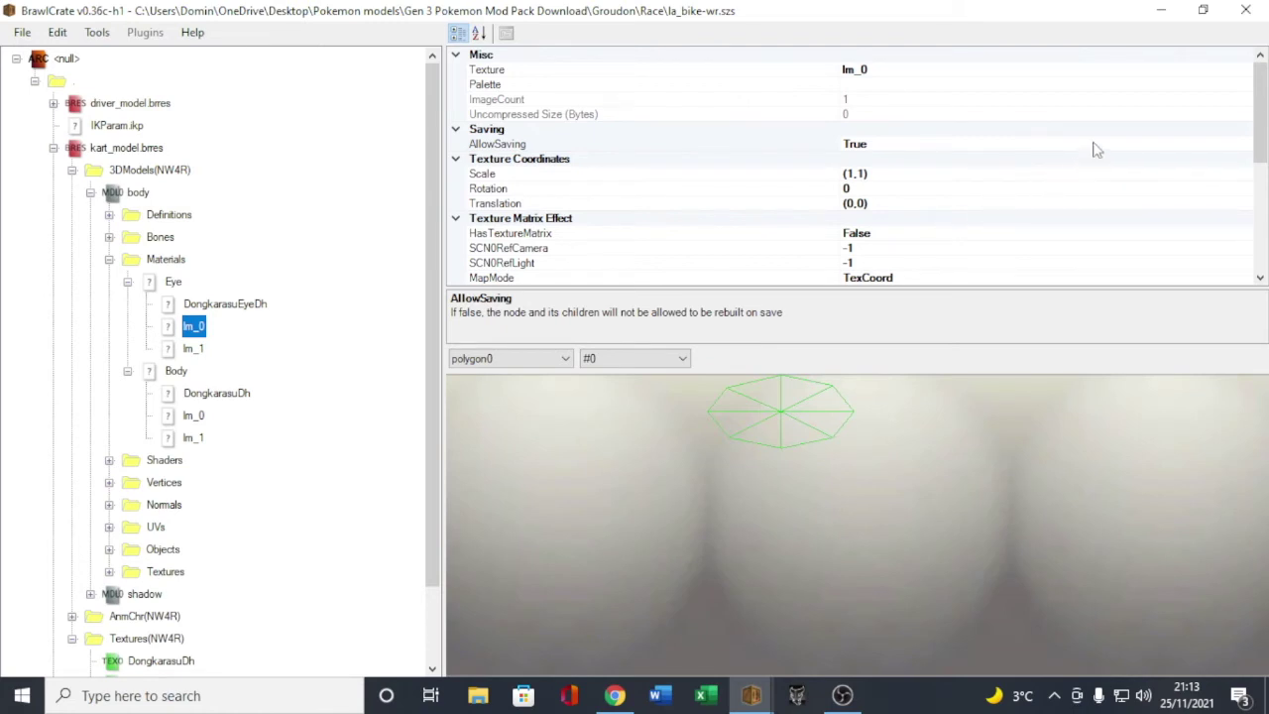
scroll(1101, 147, "down", 3)
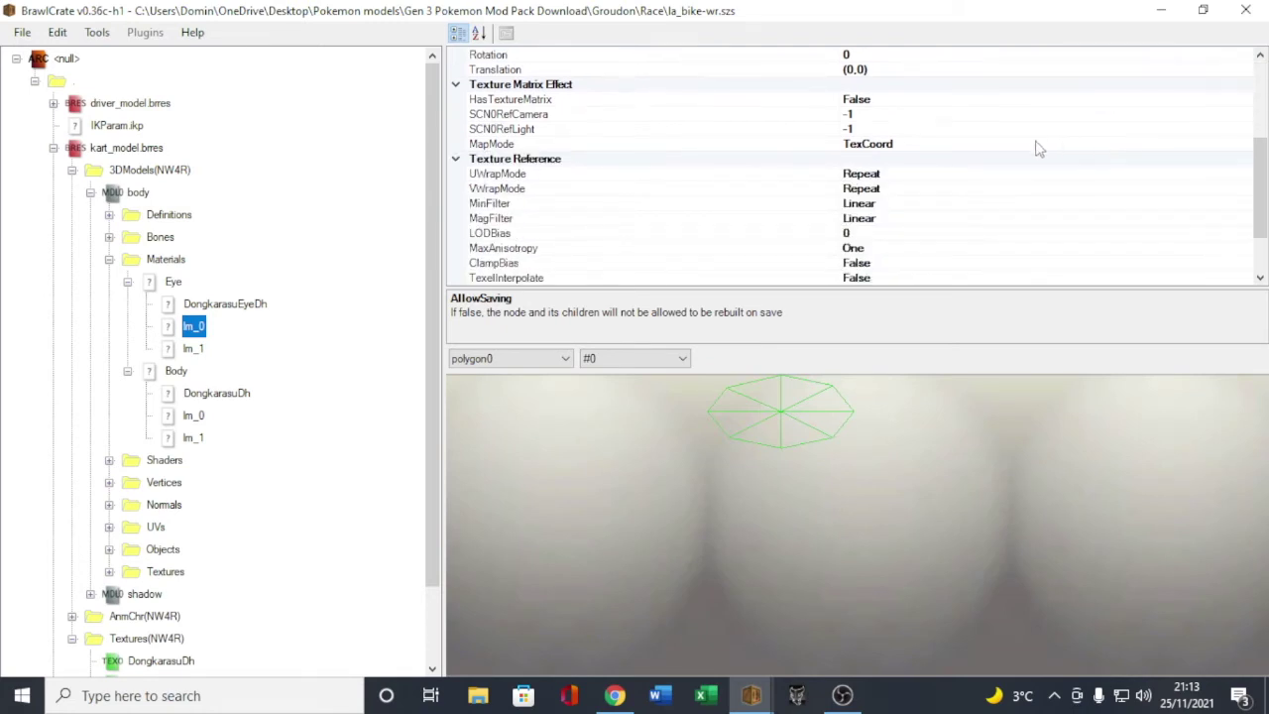
scroll(934, 149, "down", 1)
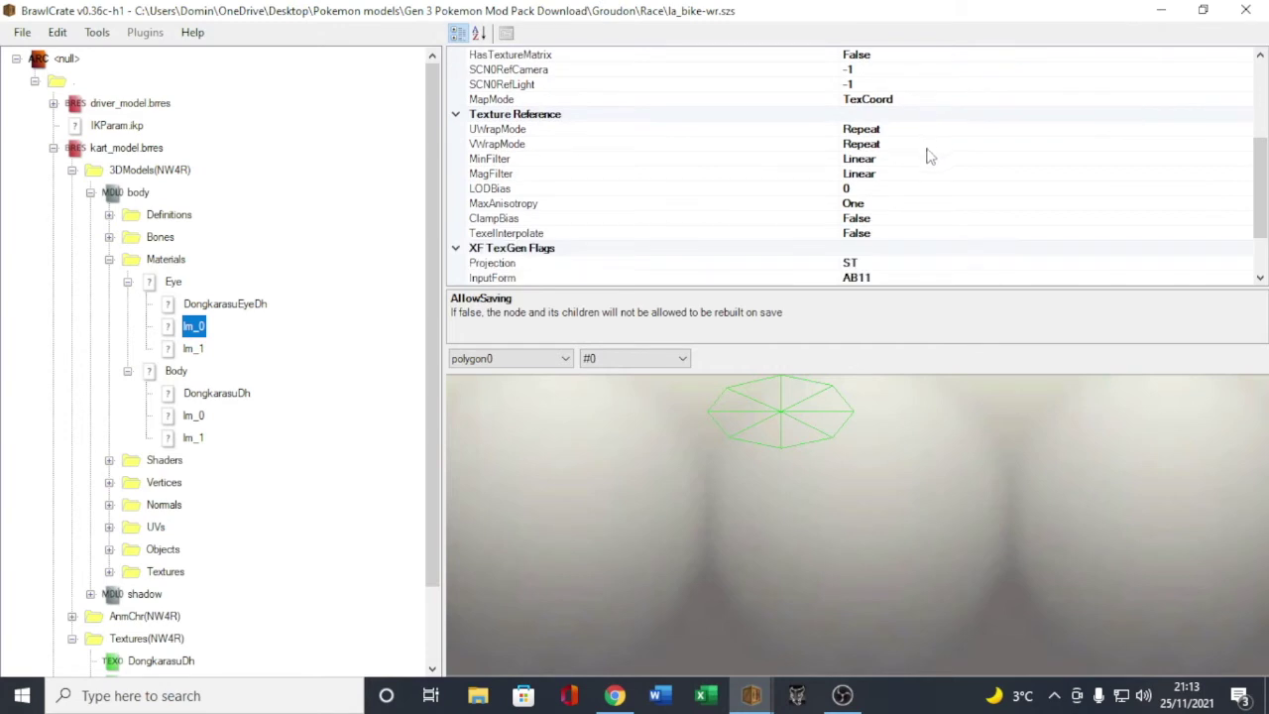
scroll(957, 119, "up", 1)
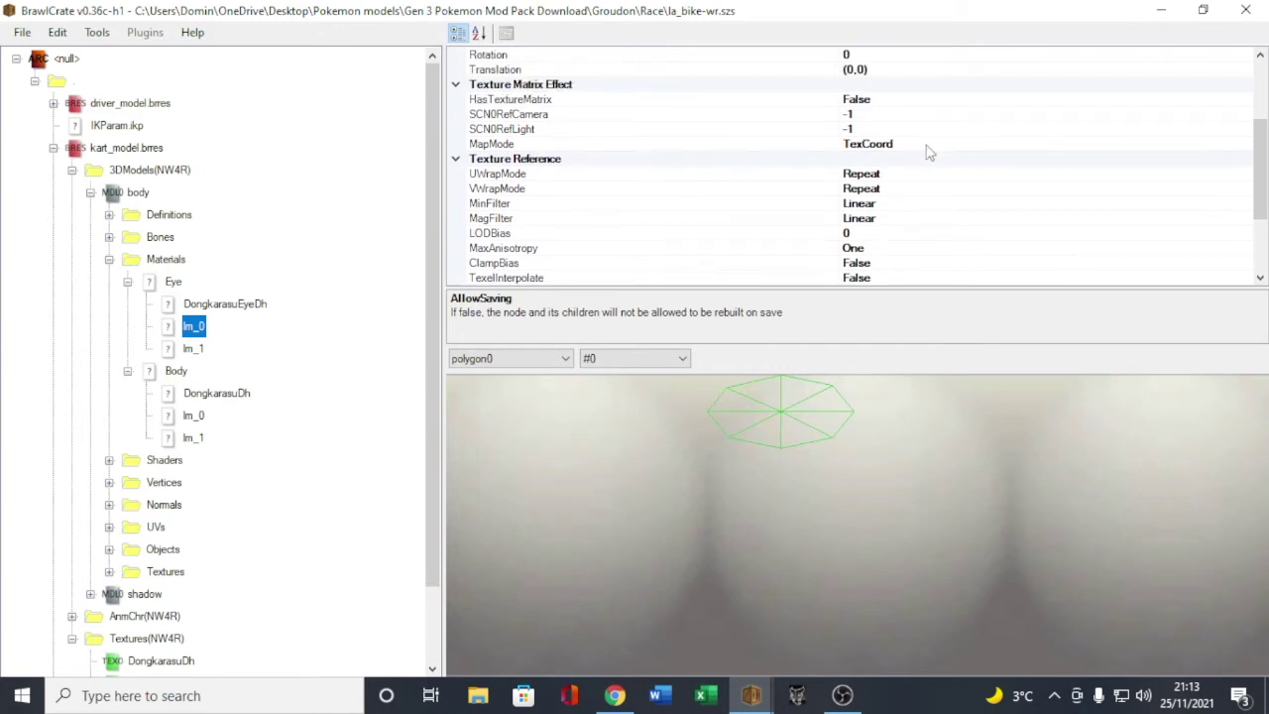
left_click(930, 152)
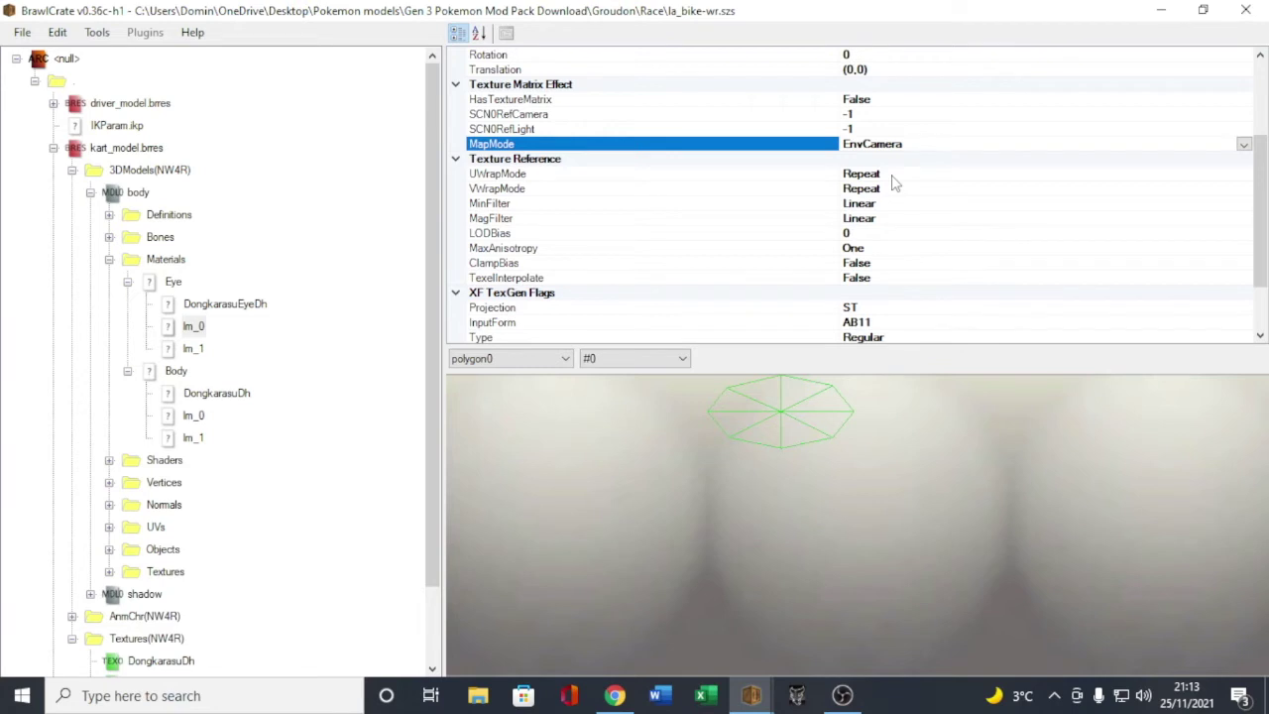
left_click(893, 178)
double_click(895, 176)
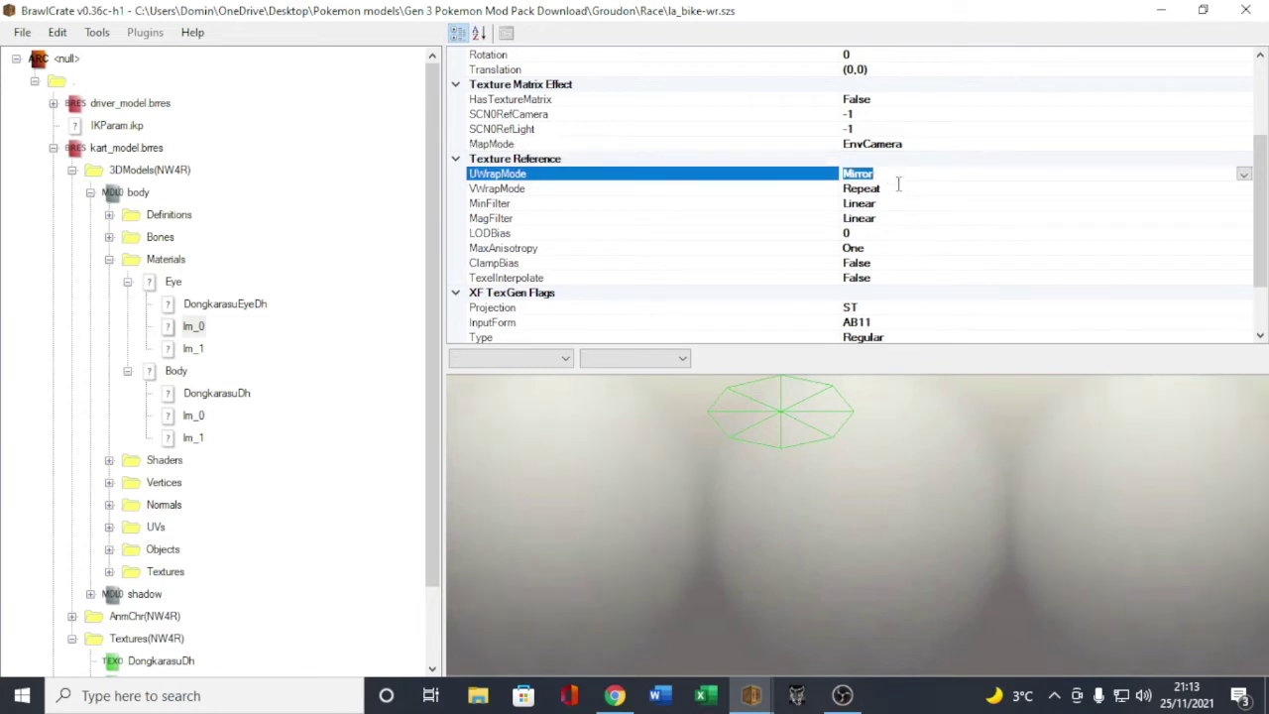
double_click(898, 179)
left_click(900, 188)
double_click(903, 189)
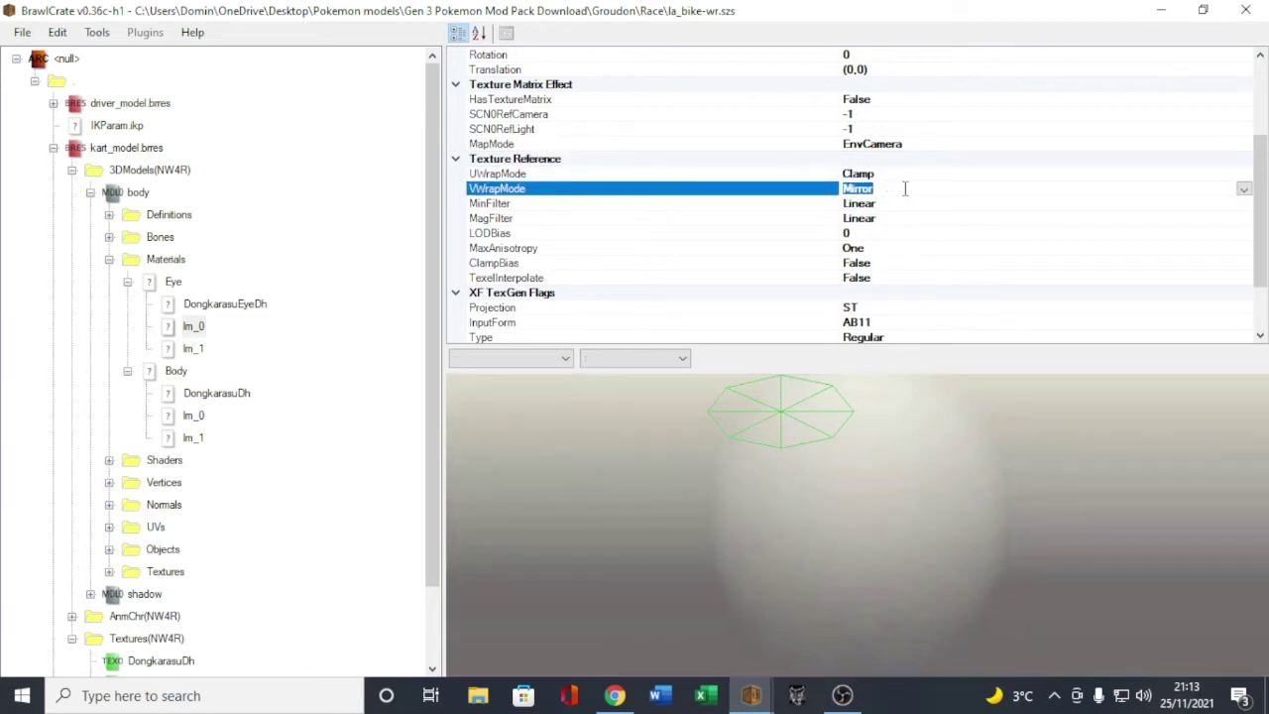
double_click(905, 189)
Step: Set Eye's lm_0 to STQ projection, ABC1 input, Normals coordinates and Normalize True
scroll(935, 238, "down", 2)
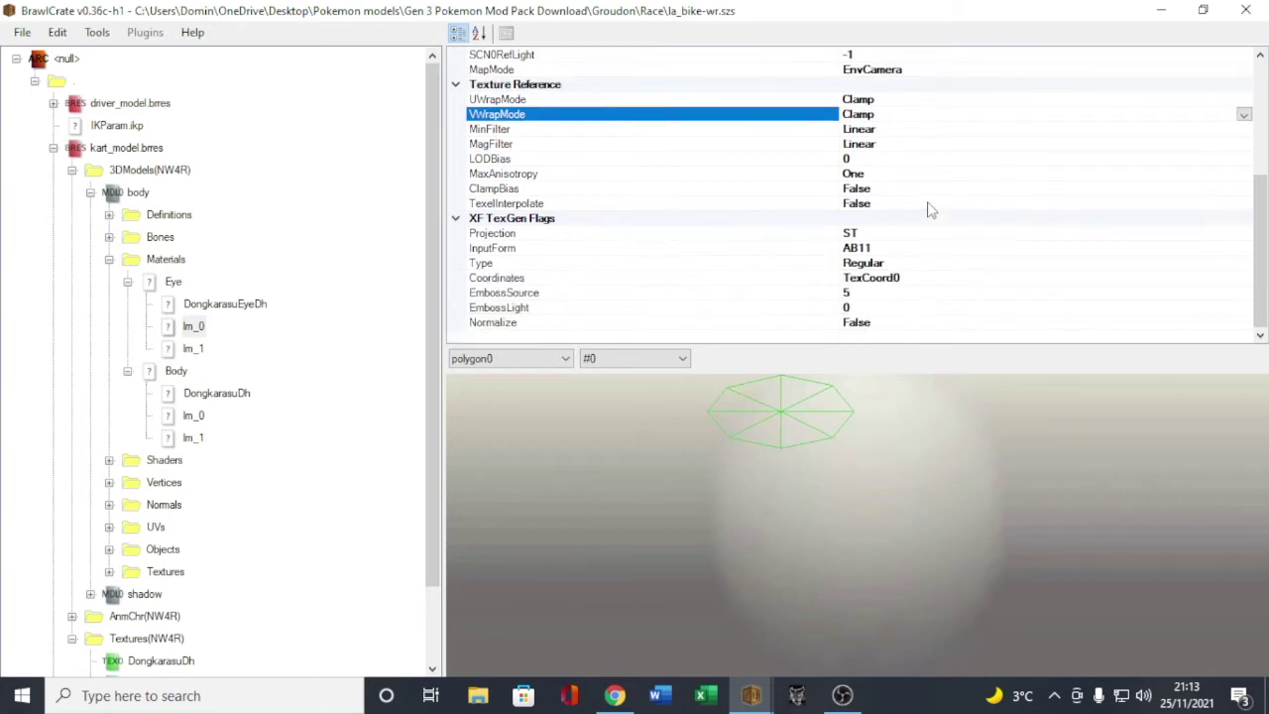
left_click(871, 234)
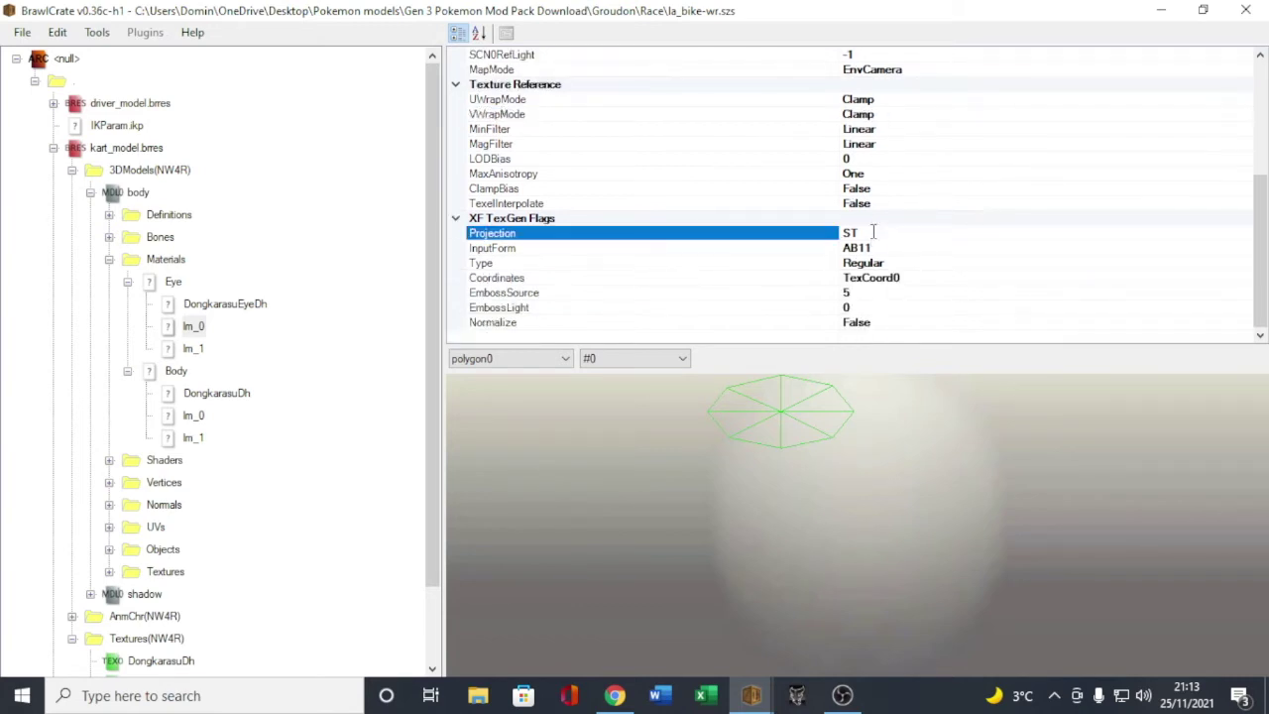
double_click(871, 234)
left_click(883, 248)
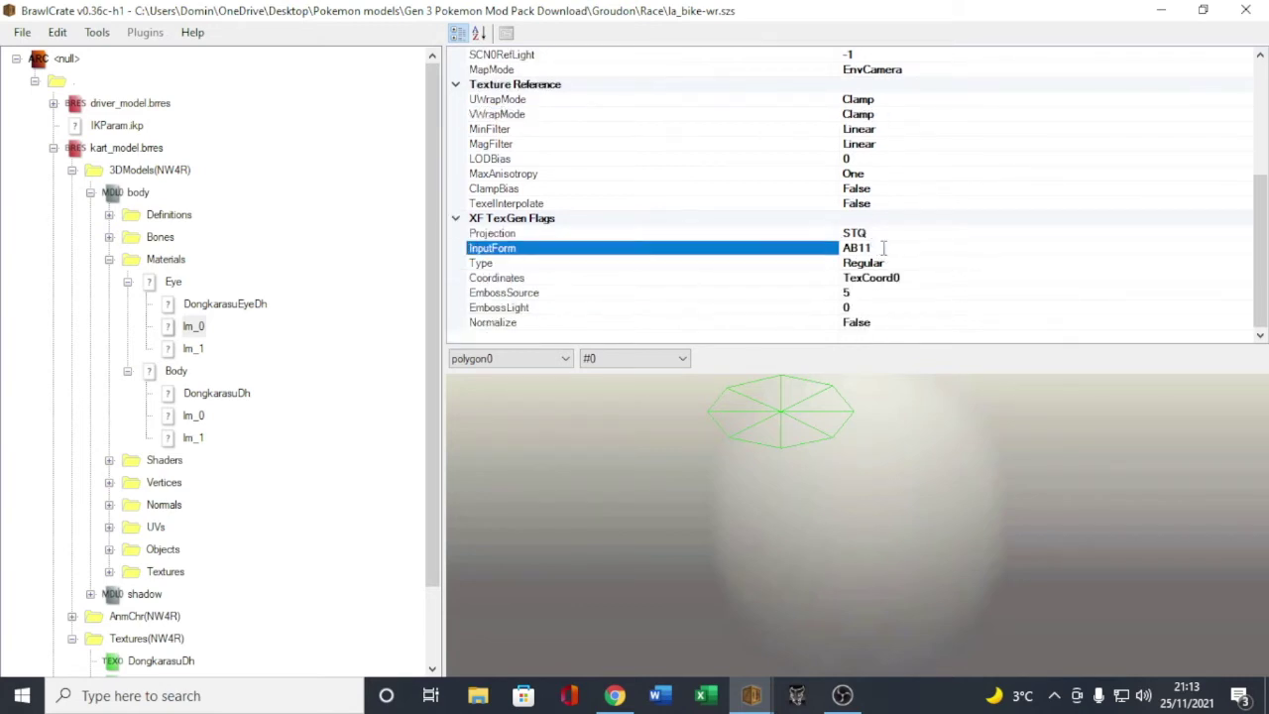
left_click(964, 279)
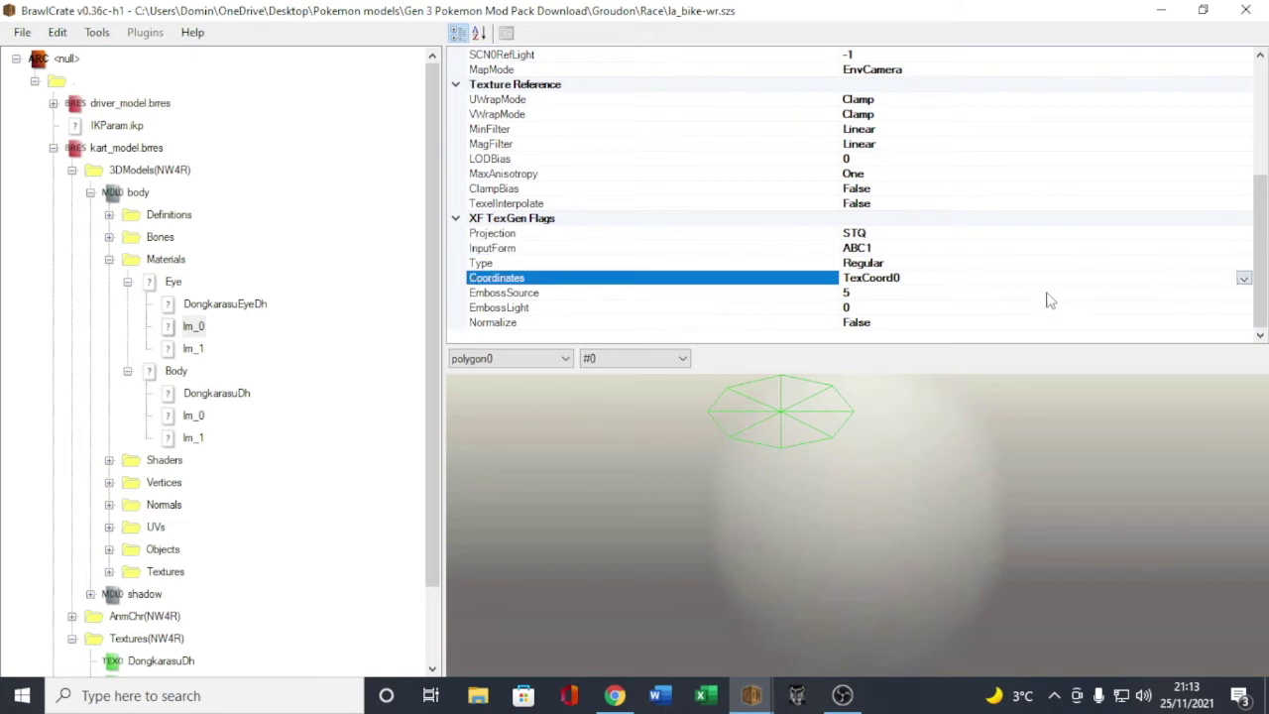
left_click(1244, 279)
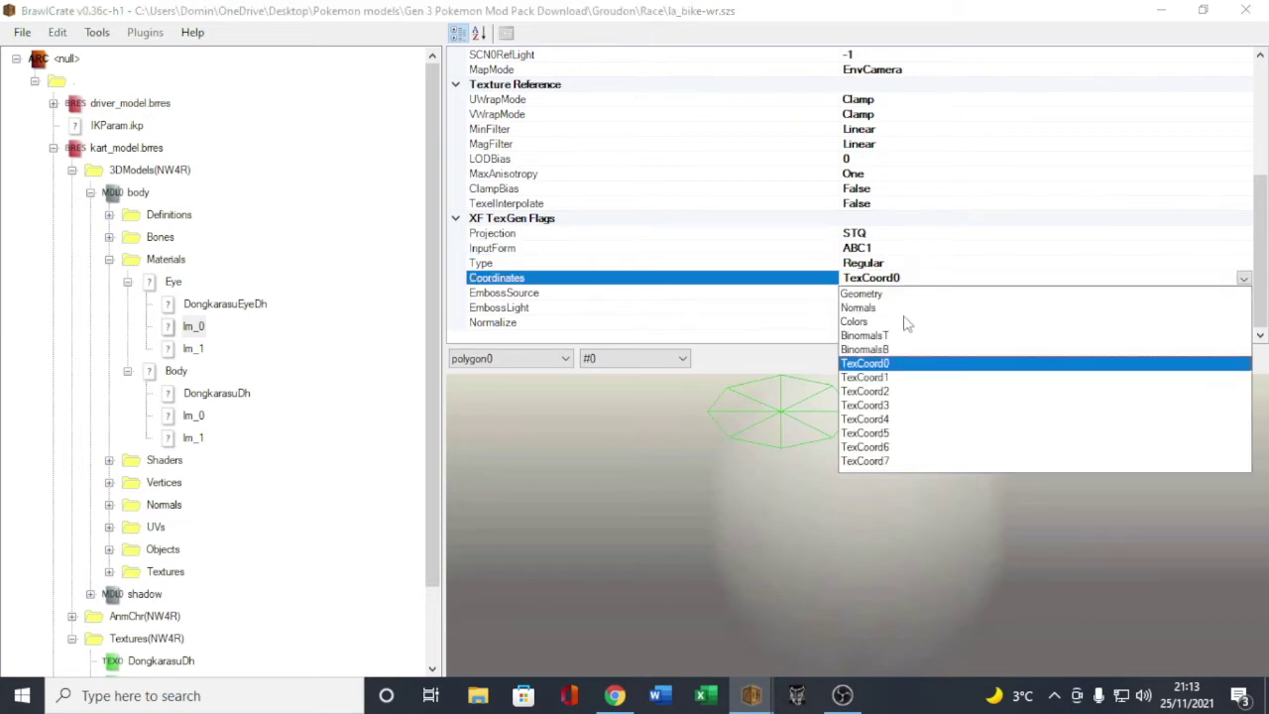
left_click(877, 343)
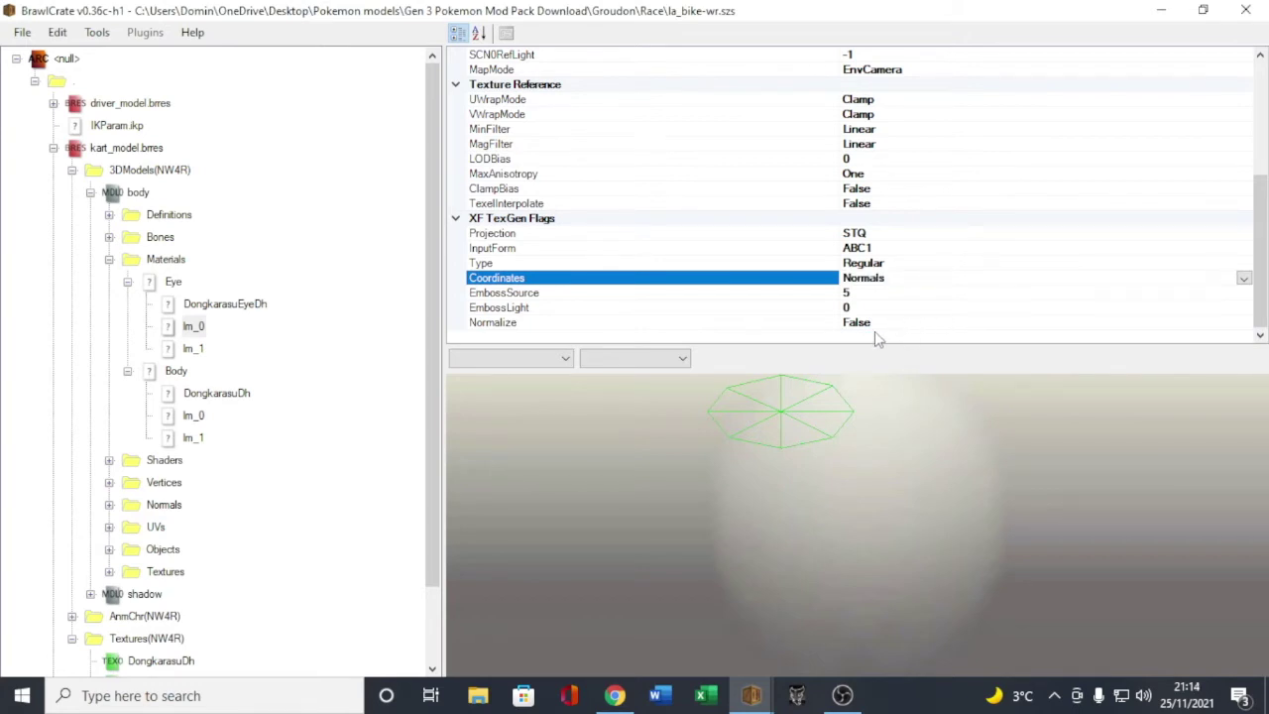
double_click(870, 326)
Step: Give Eye's lm_1 EnvCamera mapping, Clamp wraps, STQ, ABC1, Normals coordinates and Normalize True
left_click(192, 349)
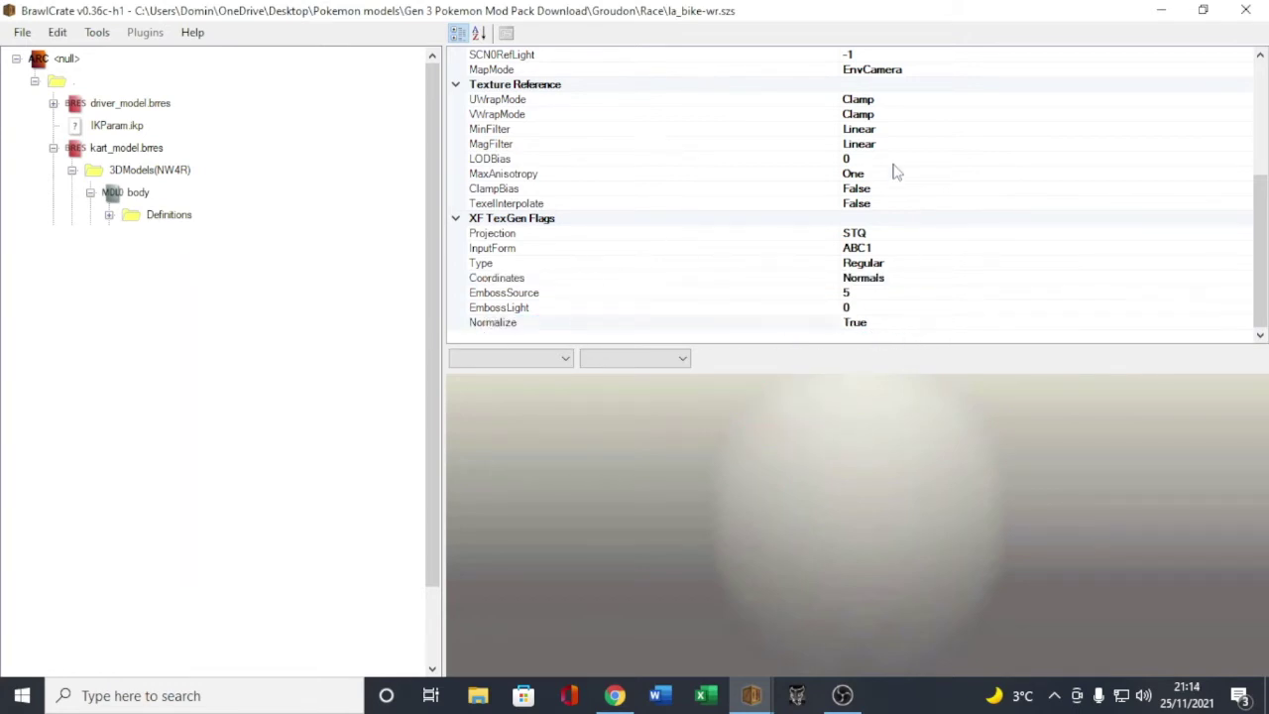
double_click(919, 72)
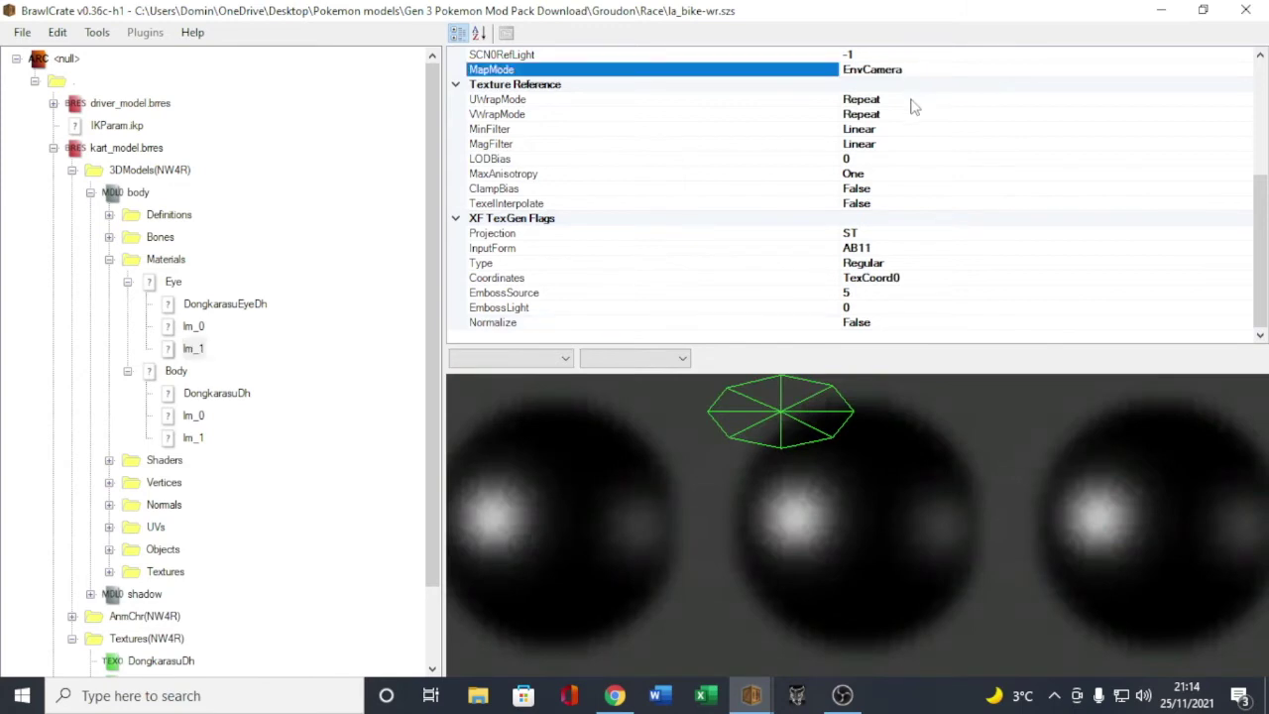
double_click(895, 101)
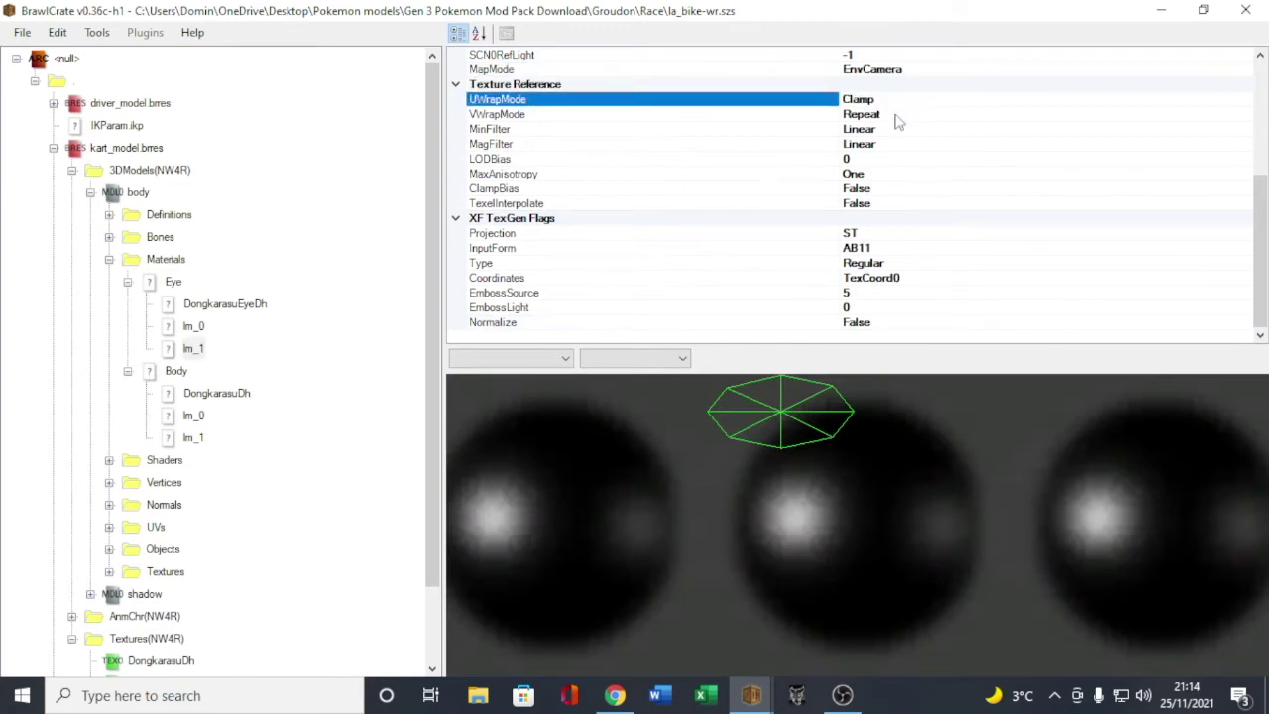
double_click(893, 114)
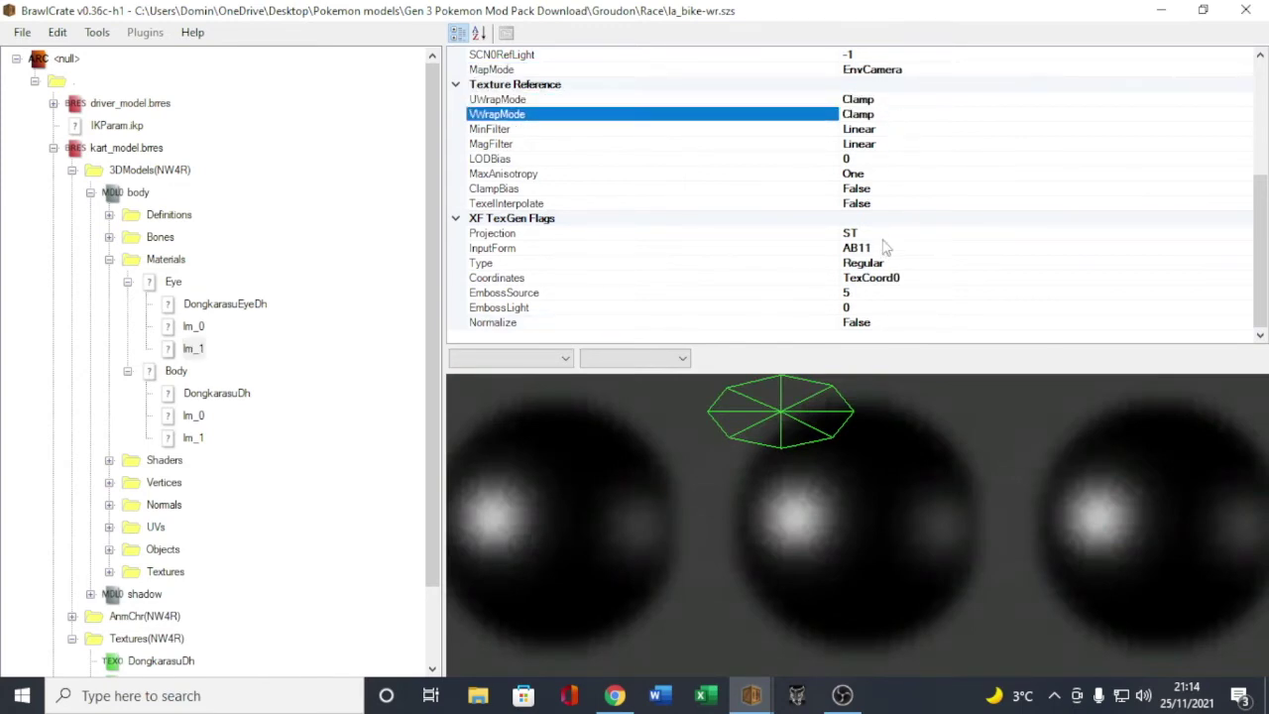
double_click(885, 234)
double_click(885, 247)
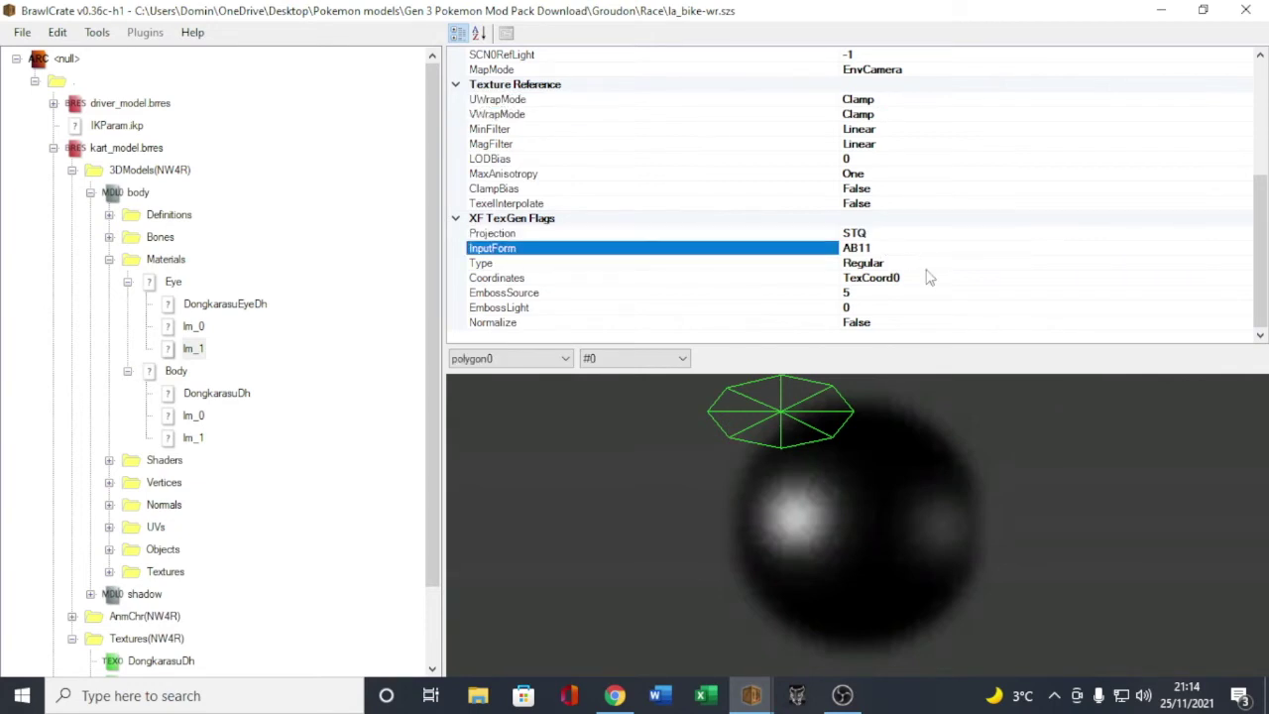
left_click(927, 267)
left_click(1203, 279)
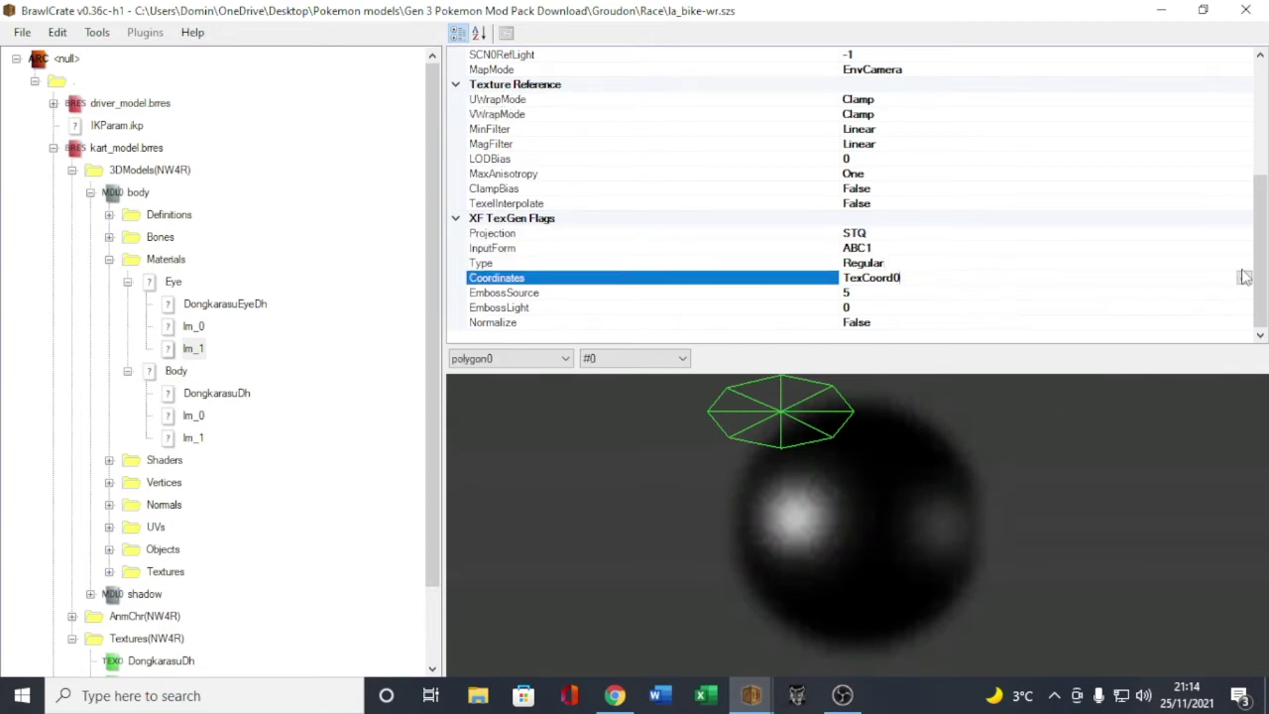
left_click(1244, 277)
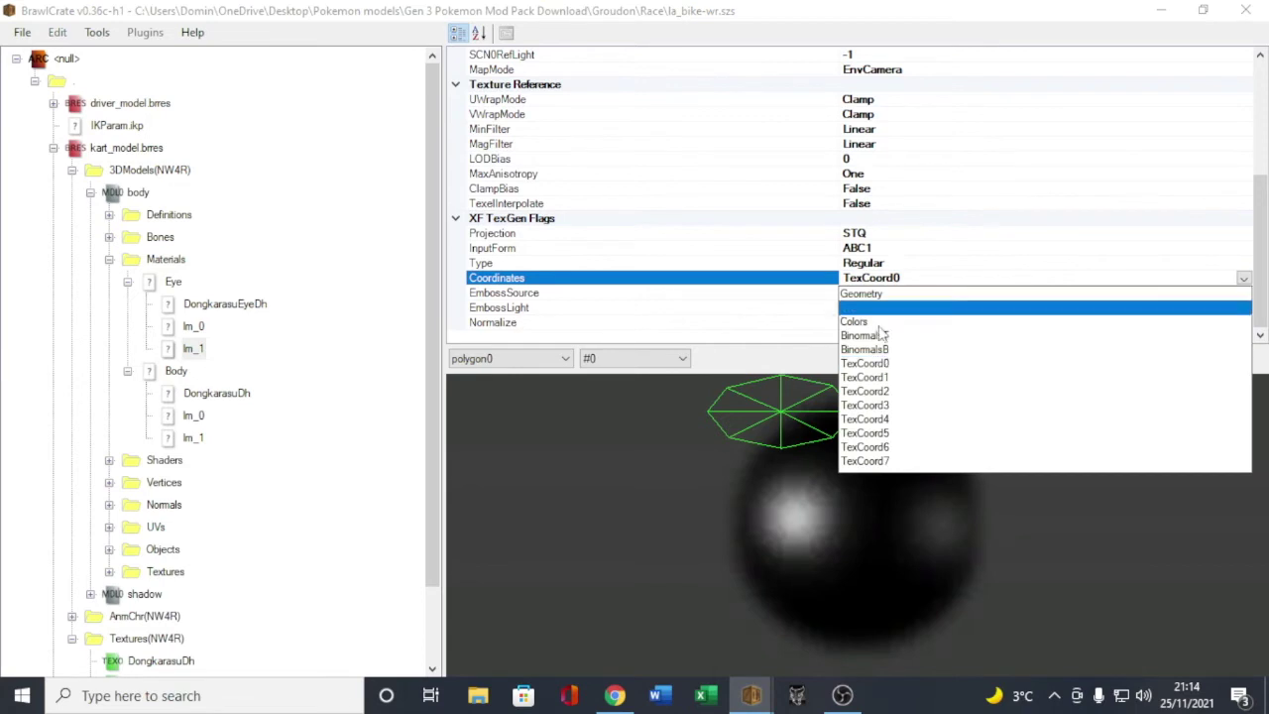
left_click(861, 309)
double_click(975, 321)
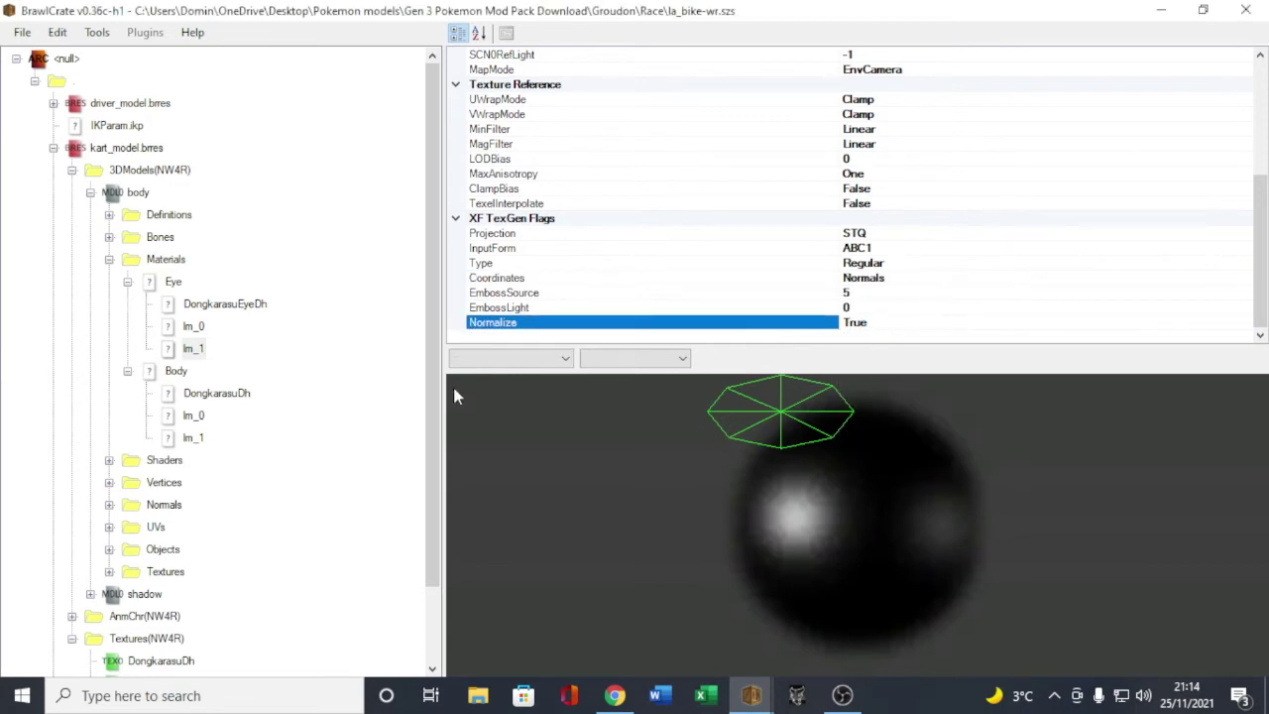
left_click(193, 416)
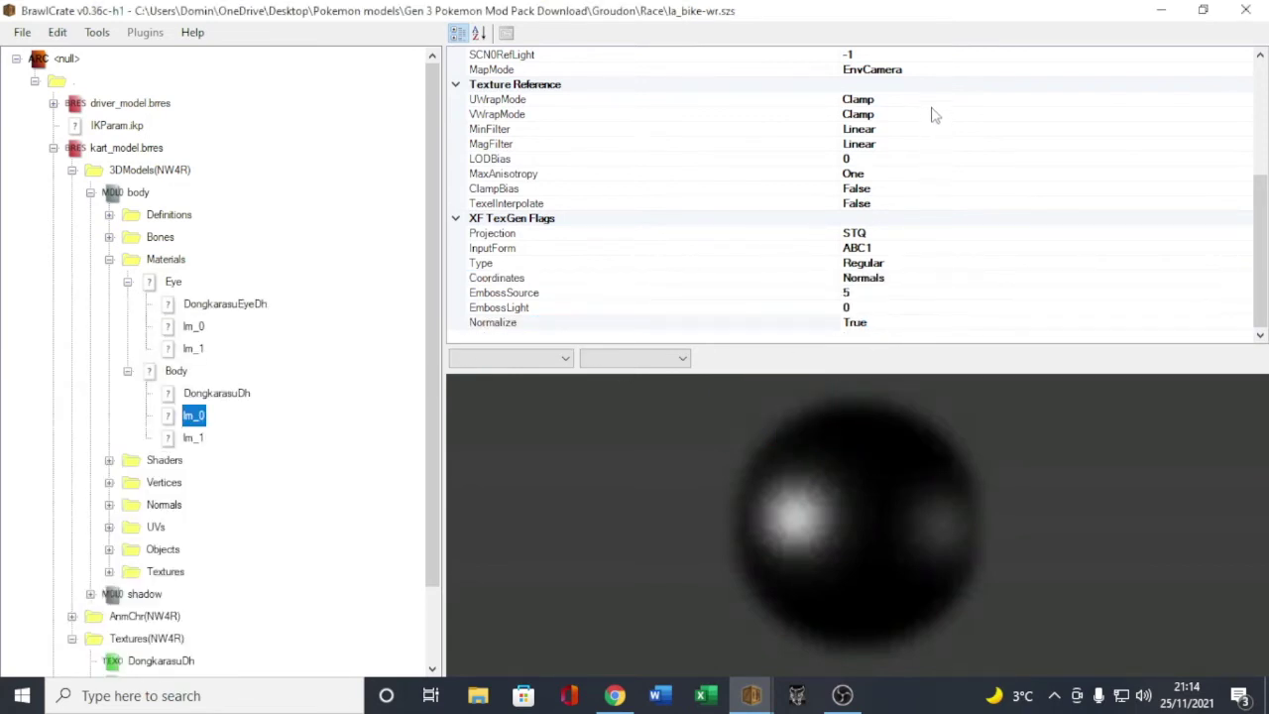
Step: Set Body's lm_0 to EnvCamera mapping with Clamp U and V wrapping
double_click(913, 71)
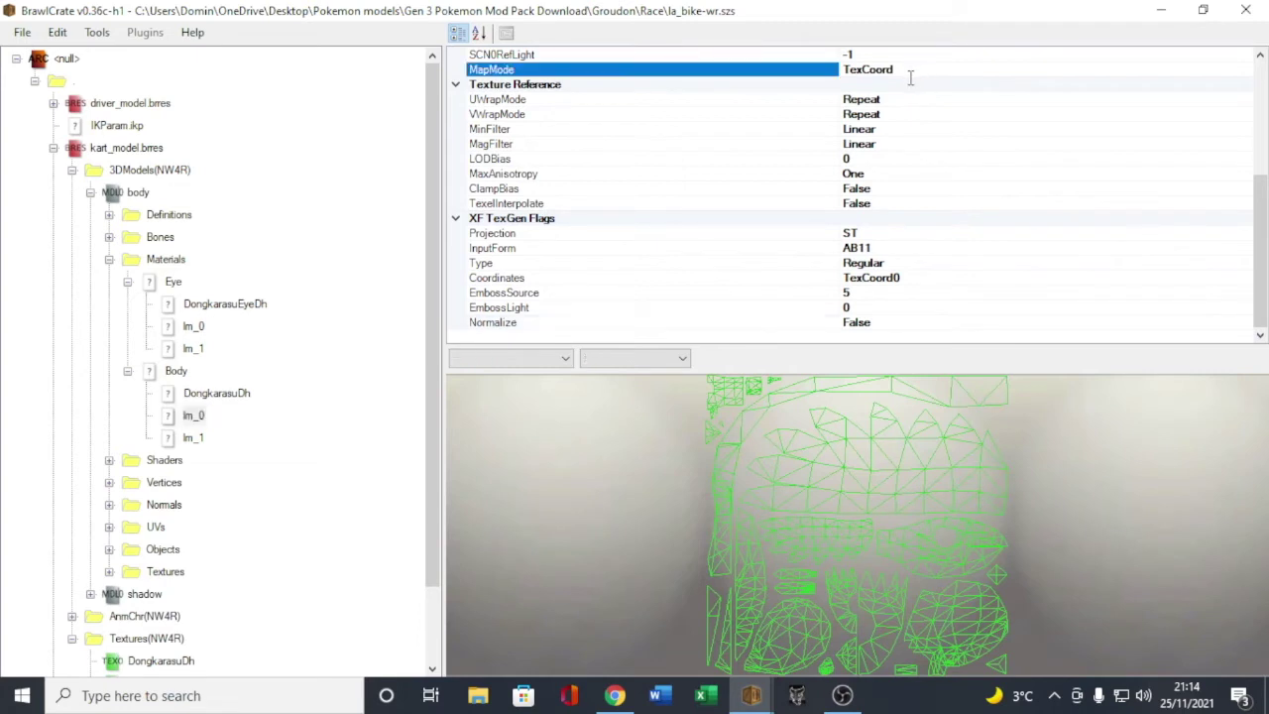
double_click(904, 99)
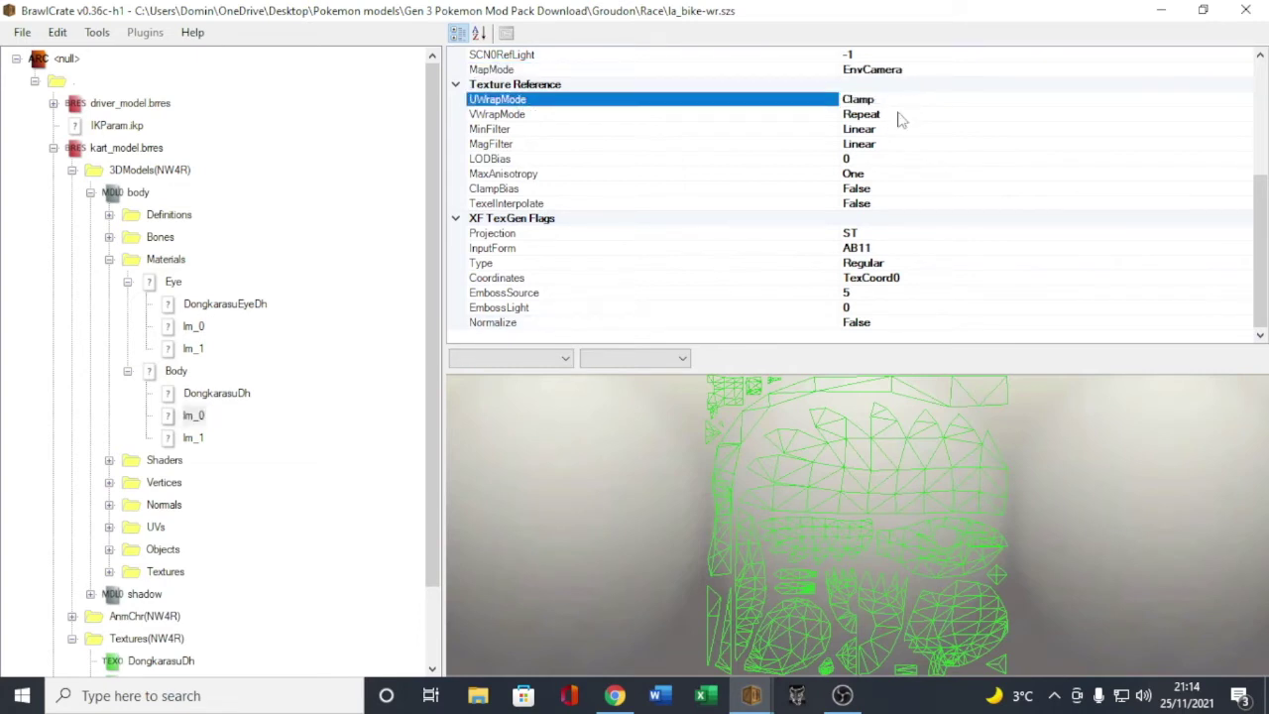
left_click(901, 114)
double_click(904, 114)
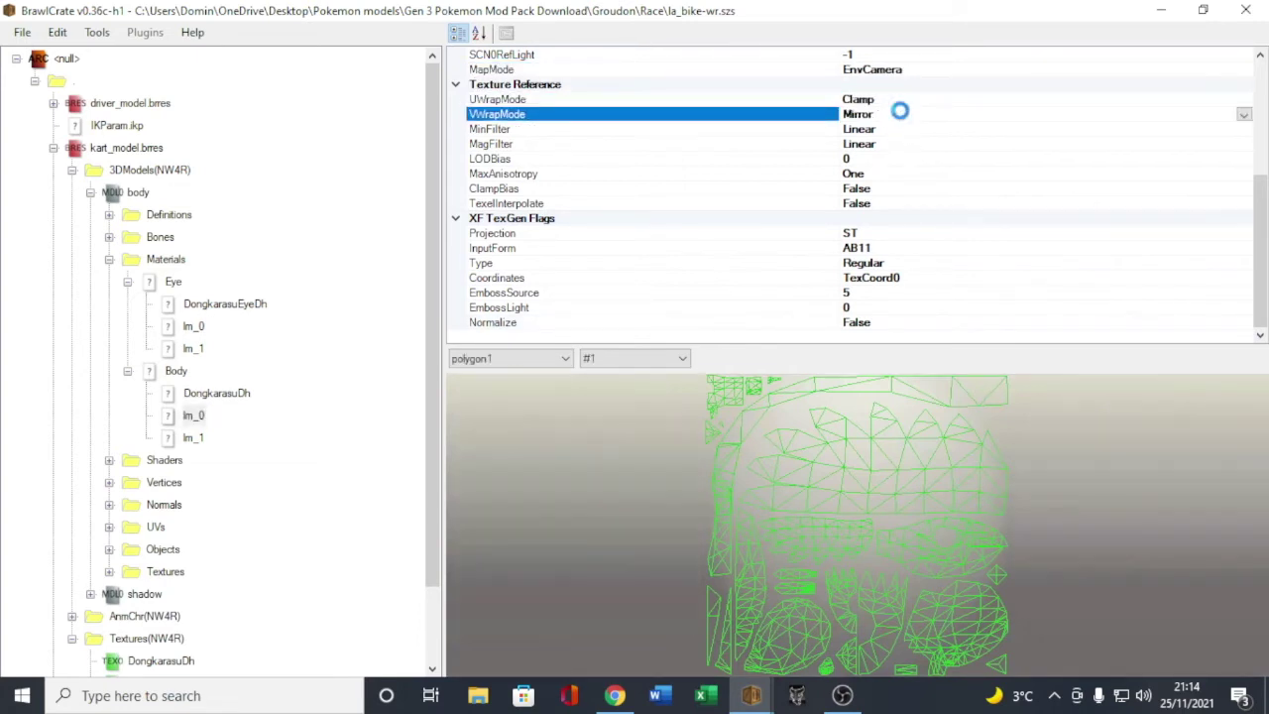
double_click(901, 111)
Step: Set Body's lm_0 to STQ, ABC1, Normals coordinates, Normalize True, and enable HasTextureMatrix
left_click(885, 233)
double_click(876, 248)
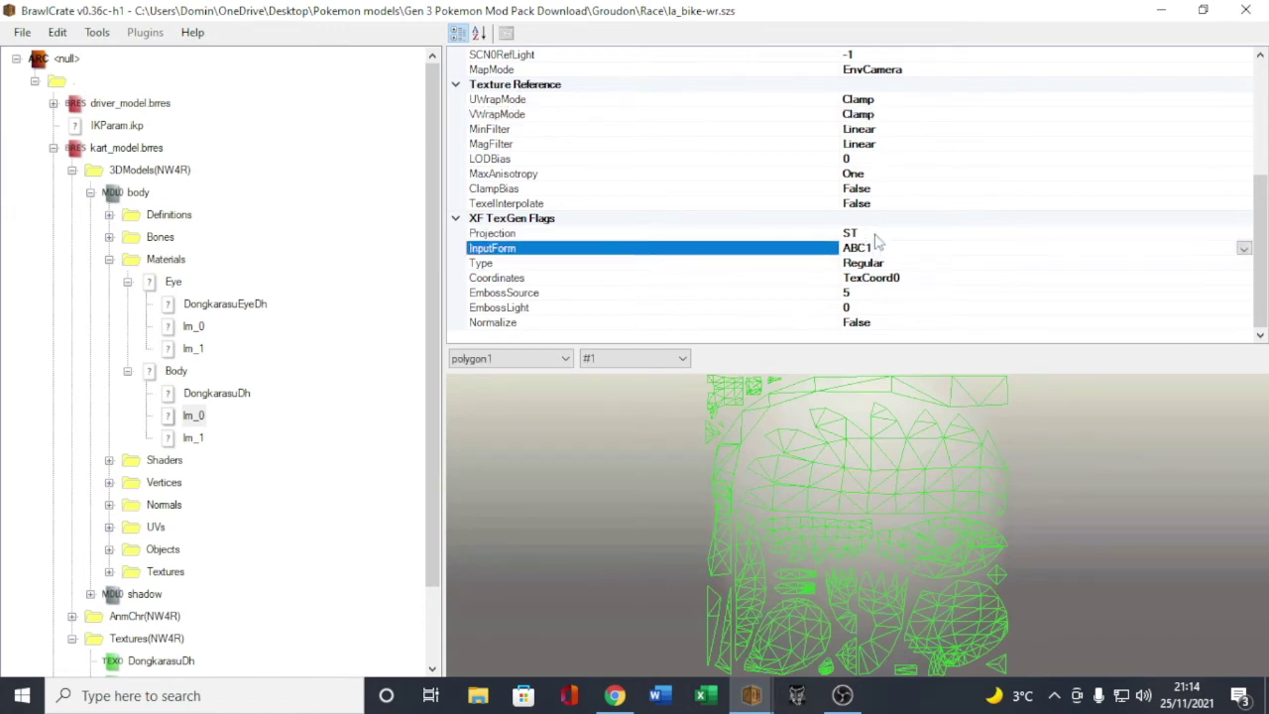
double_click(877, 234)
left_click(1067, 281)
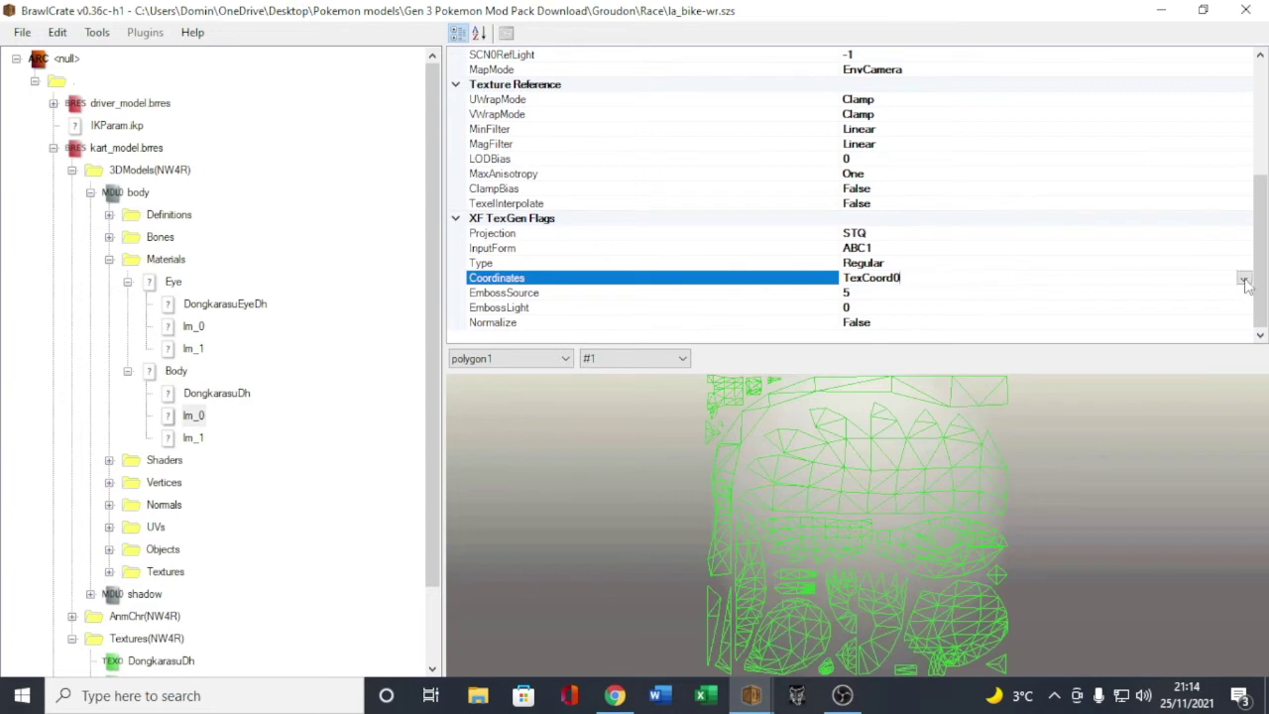
left_click(1244, 279)
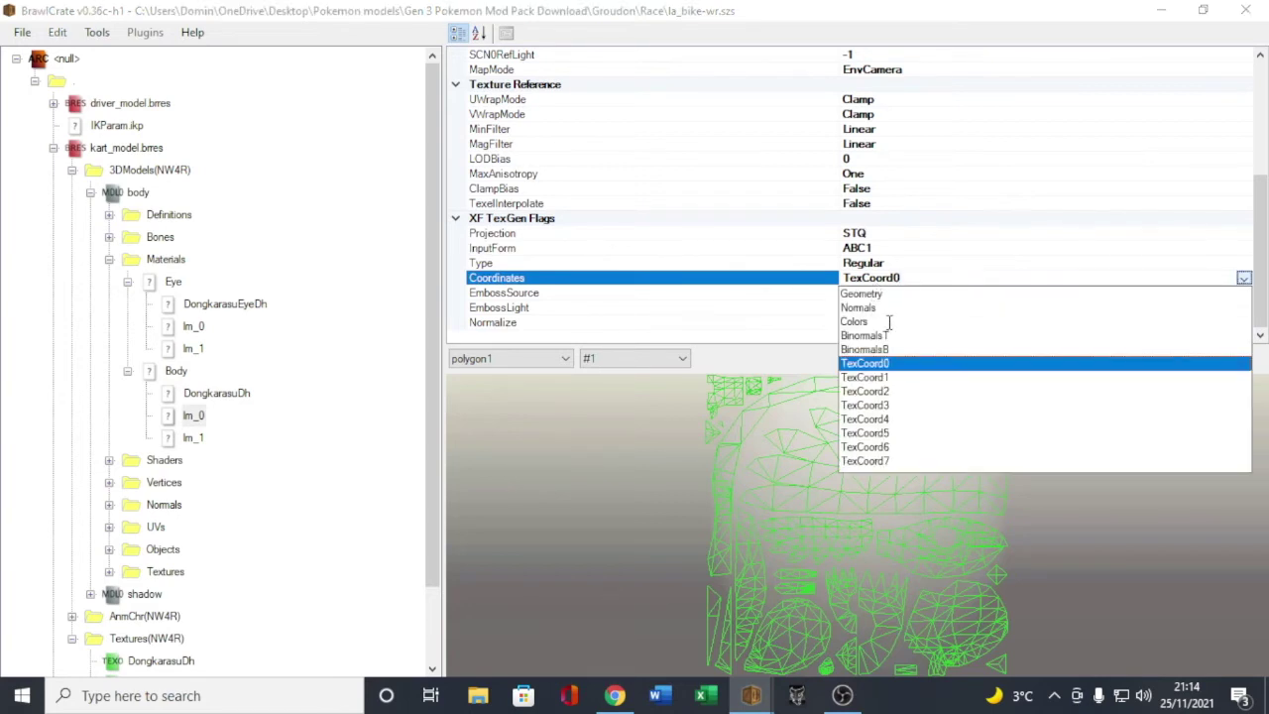
left_click(888, 309)
left_click(889, 323)
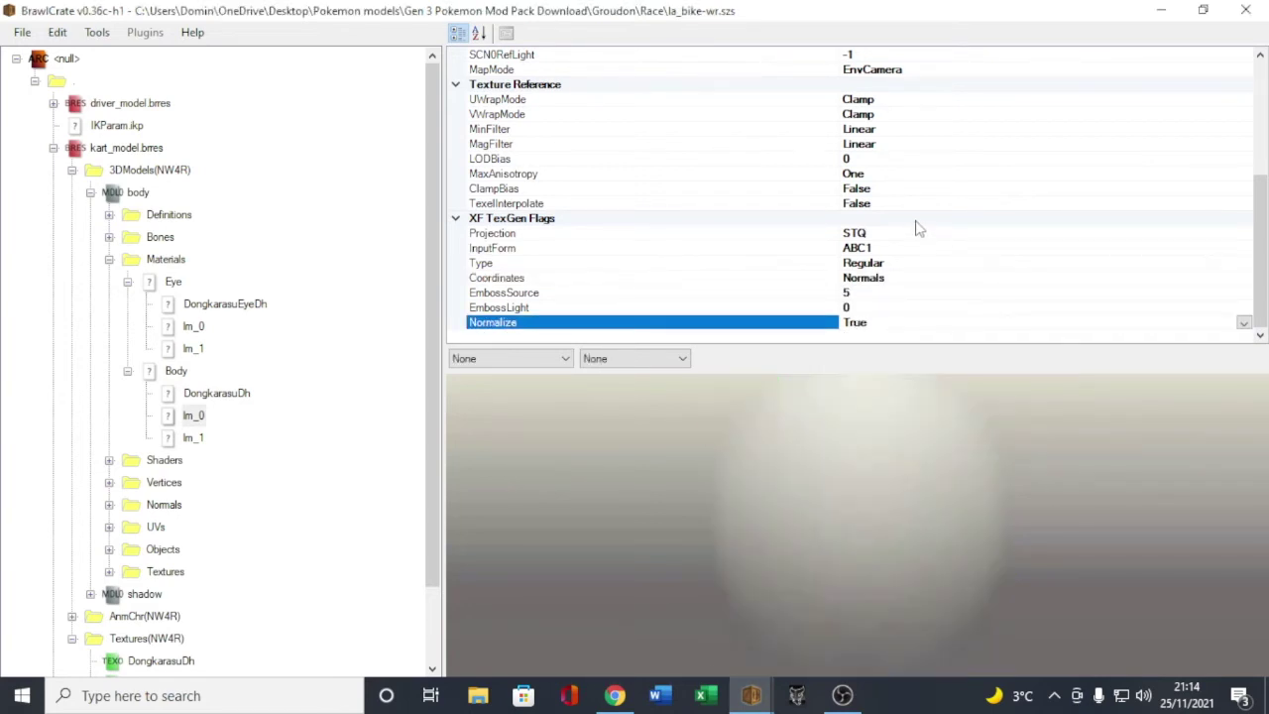
scroll(917, 228, "up", 2)
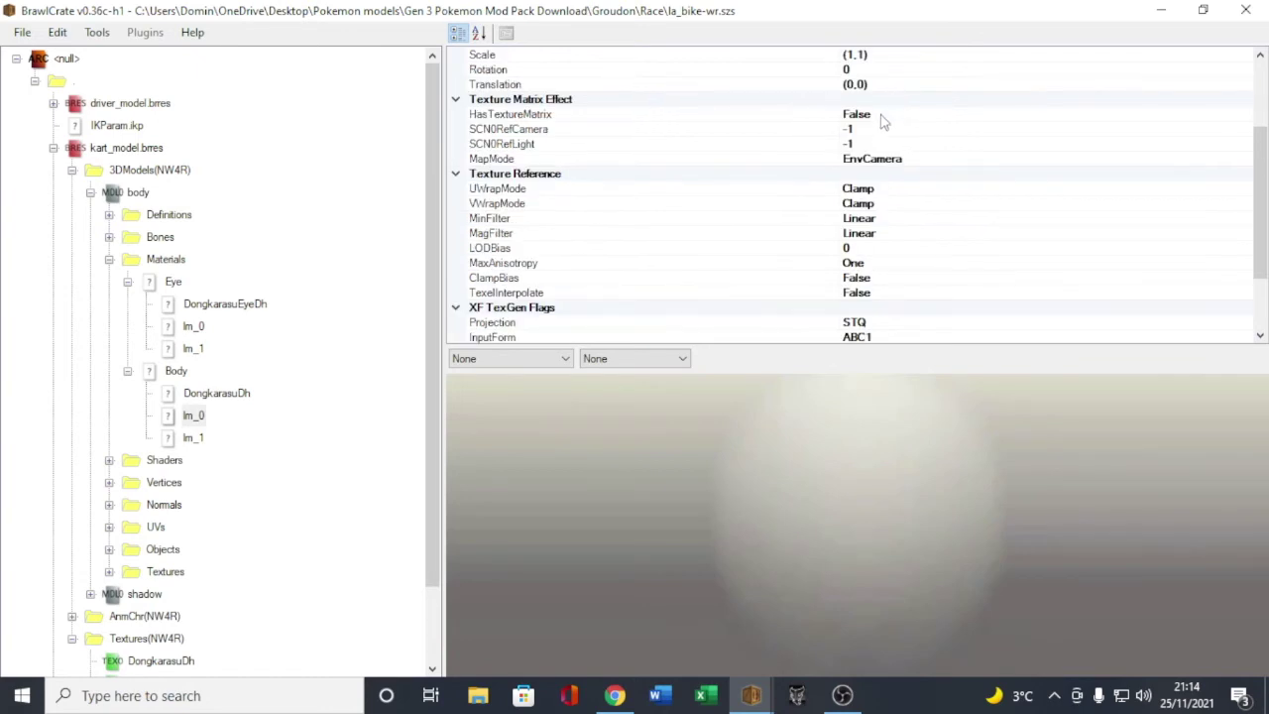
double_click(886, 113)
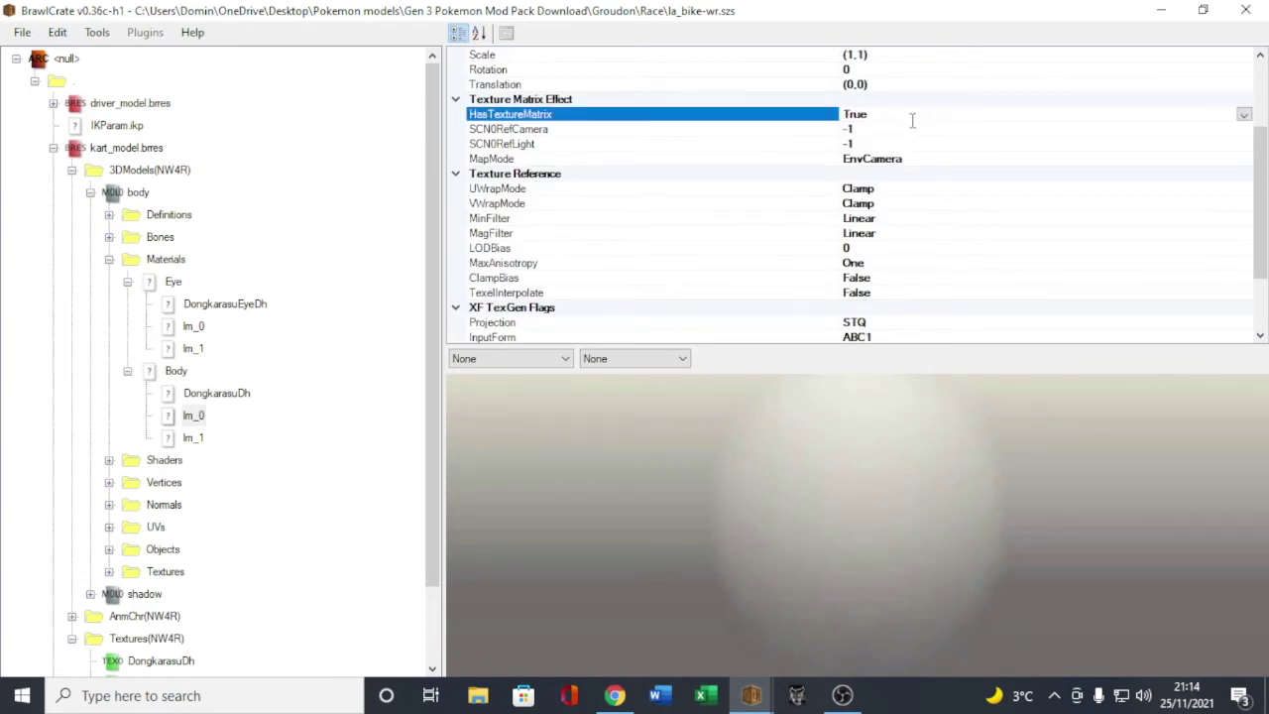
left_click(189, 438)
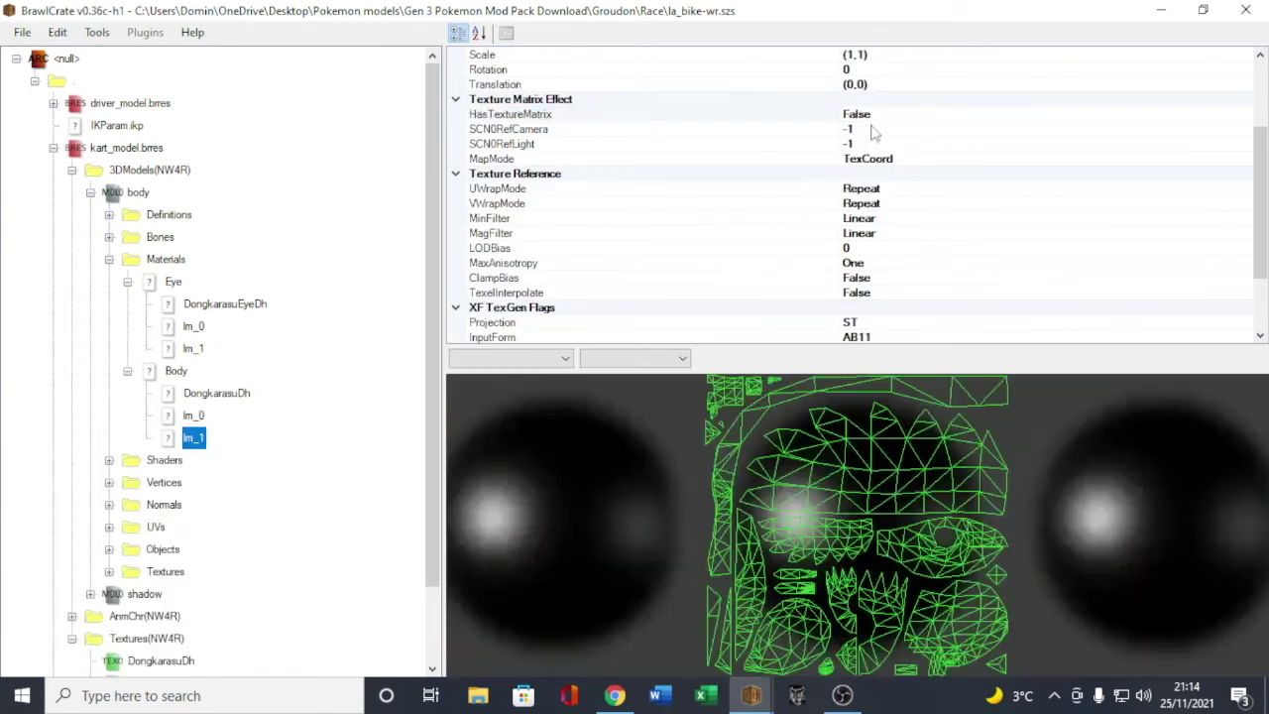
Step: Enable Body lm_1's texture matrix and set EnvCamera mapping with Clamp U and V wrapping
left_click(897, 113)
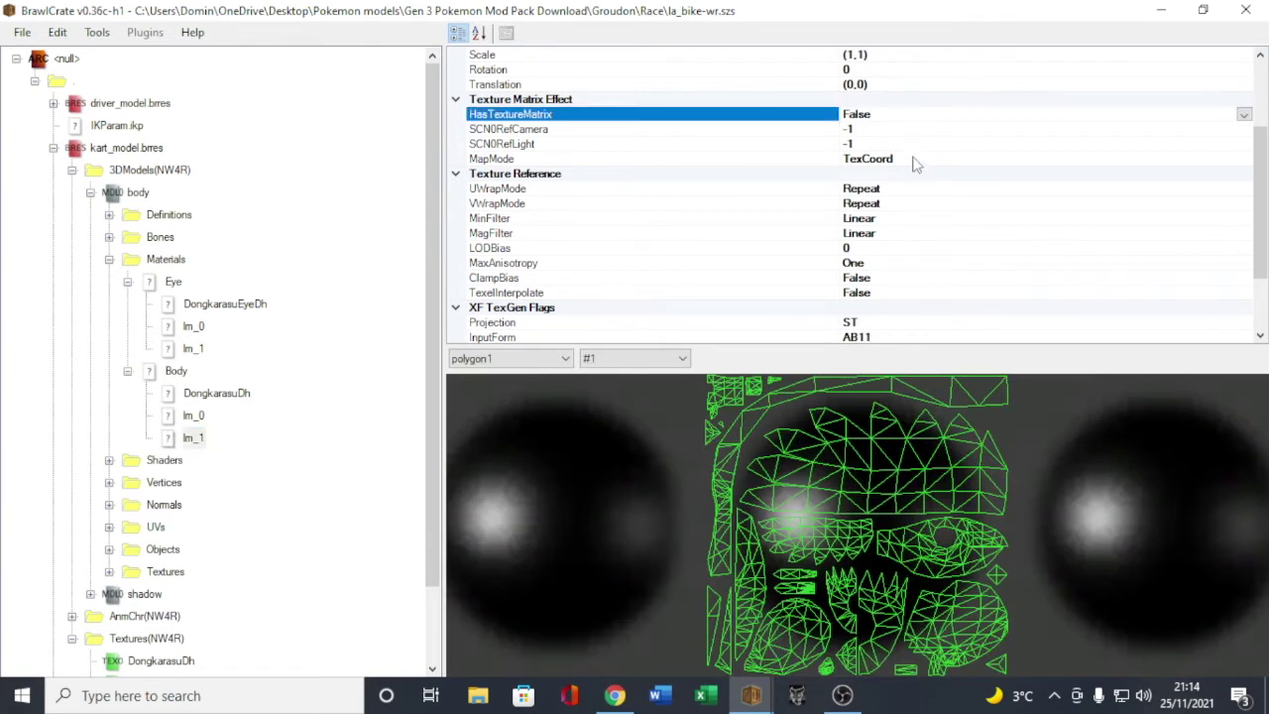
double_click(901, 114)
left_click(916, 159)
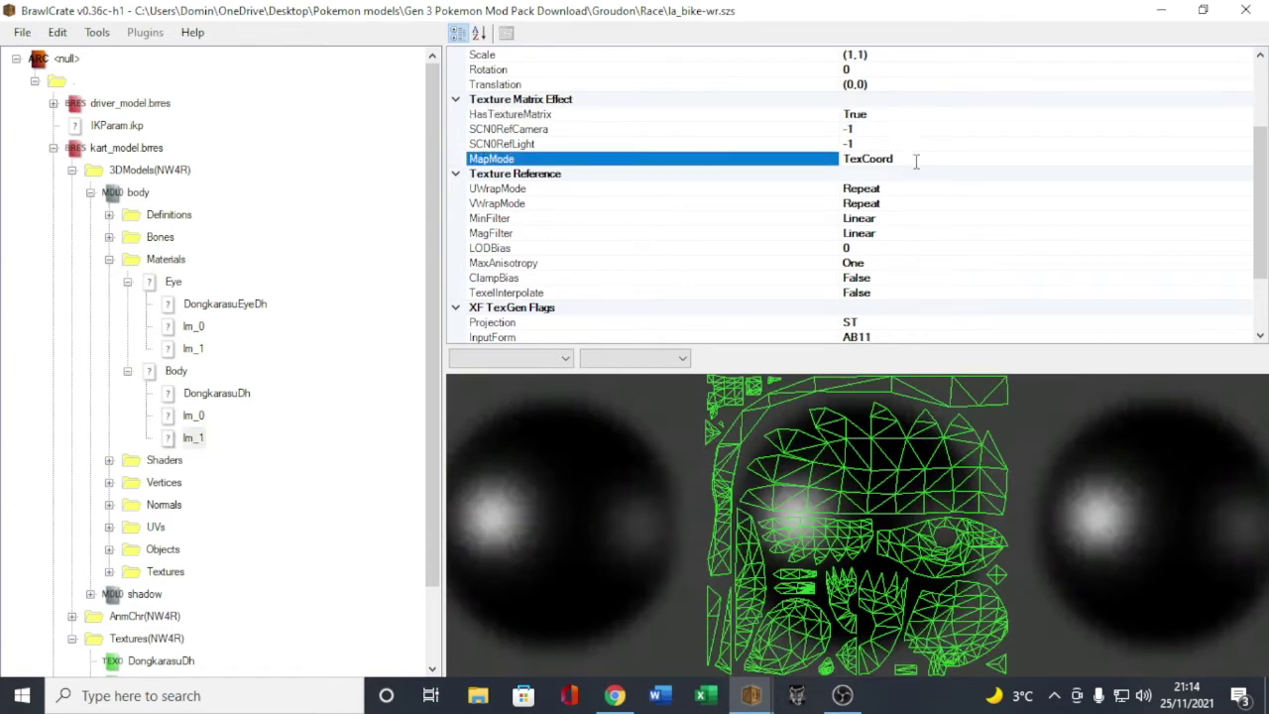
double_click(916, 160)
left_click(897, 188)
double_click(894, 188)
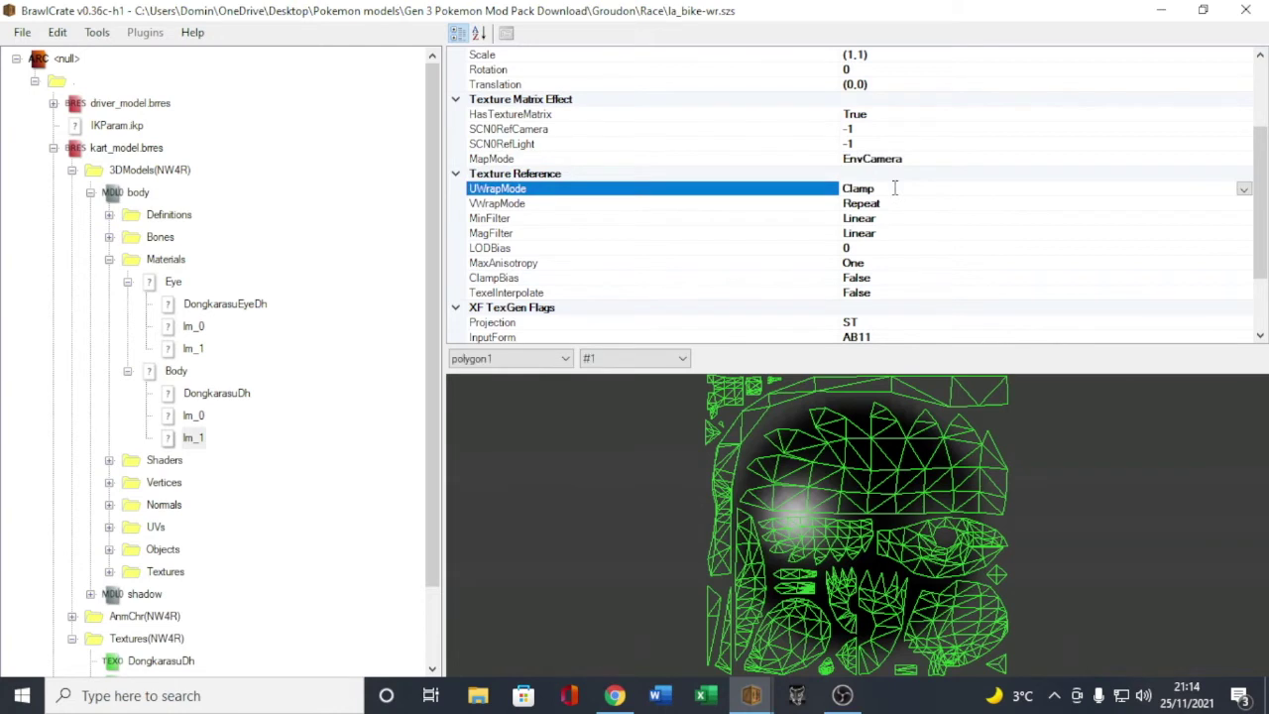
left_click(906, 203)
double_click(910, 203)
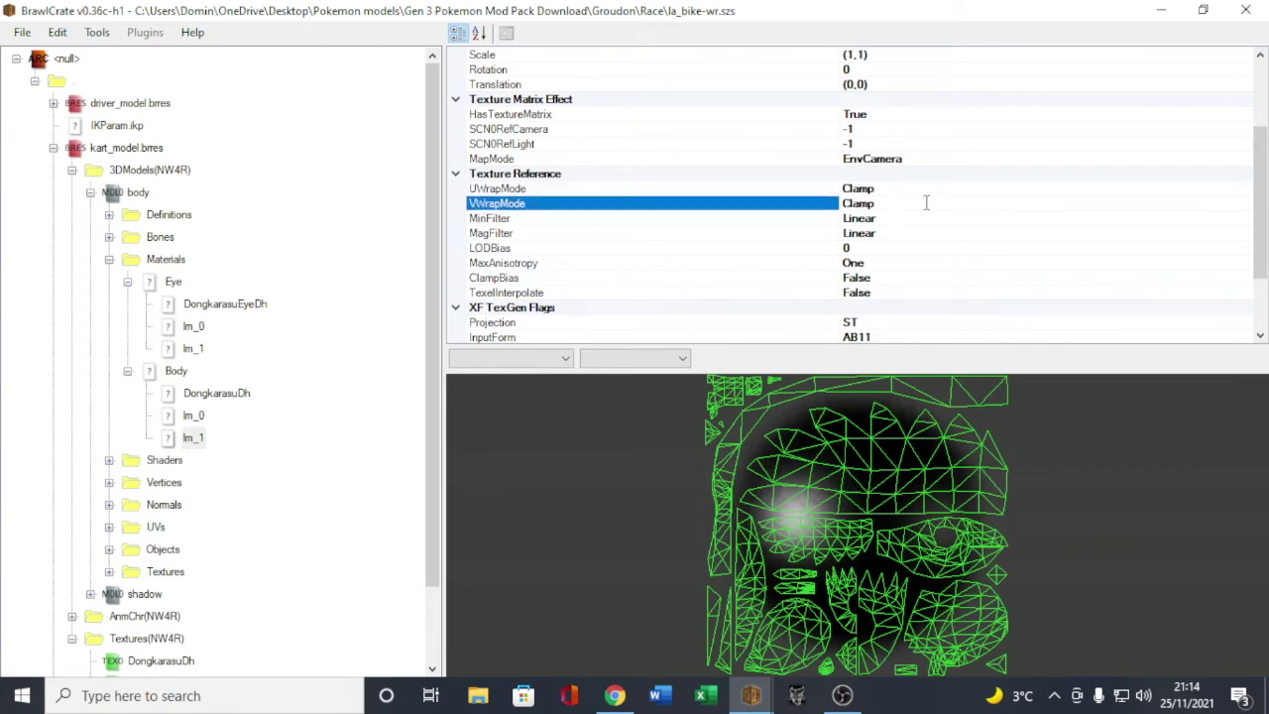
Step: Set Body's lm_1 to STQ projection, ABC1 input, Normals coordinates and Normalize True
scroll(910, 223, "down", 2)
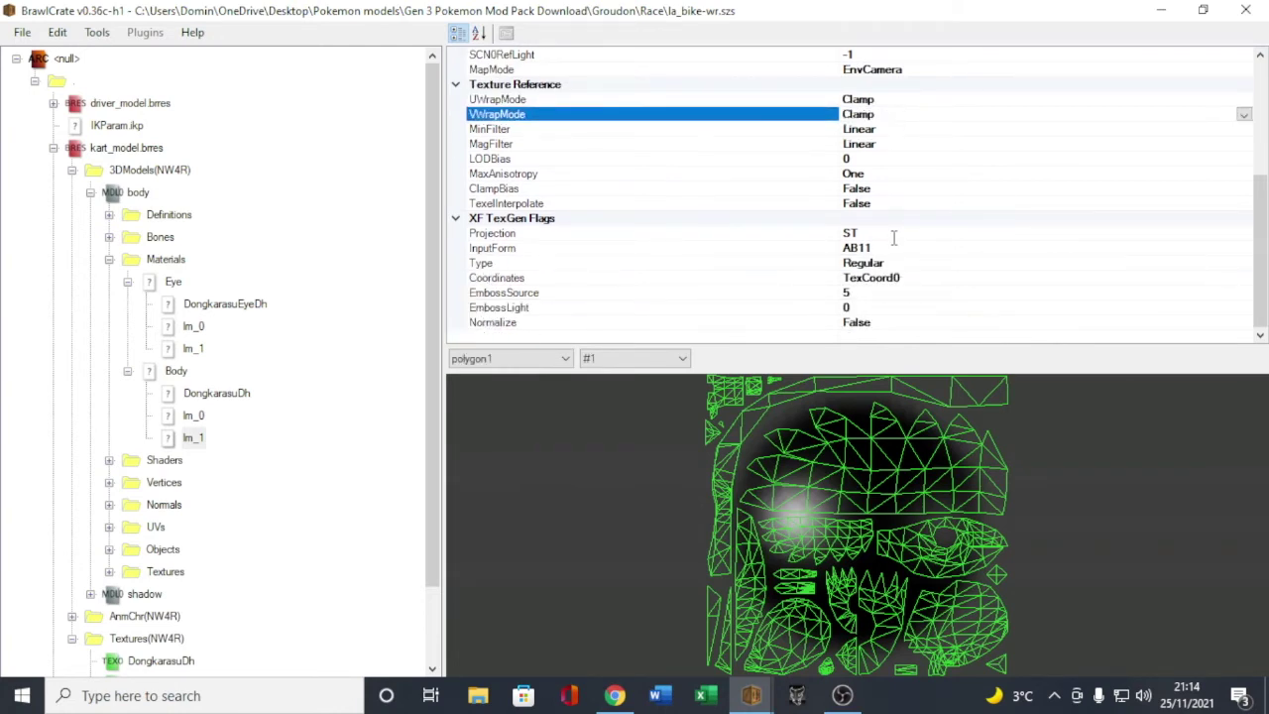
double_click(893, 235)
double_click(897, 249)
left_click(1163, 278)
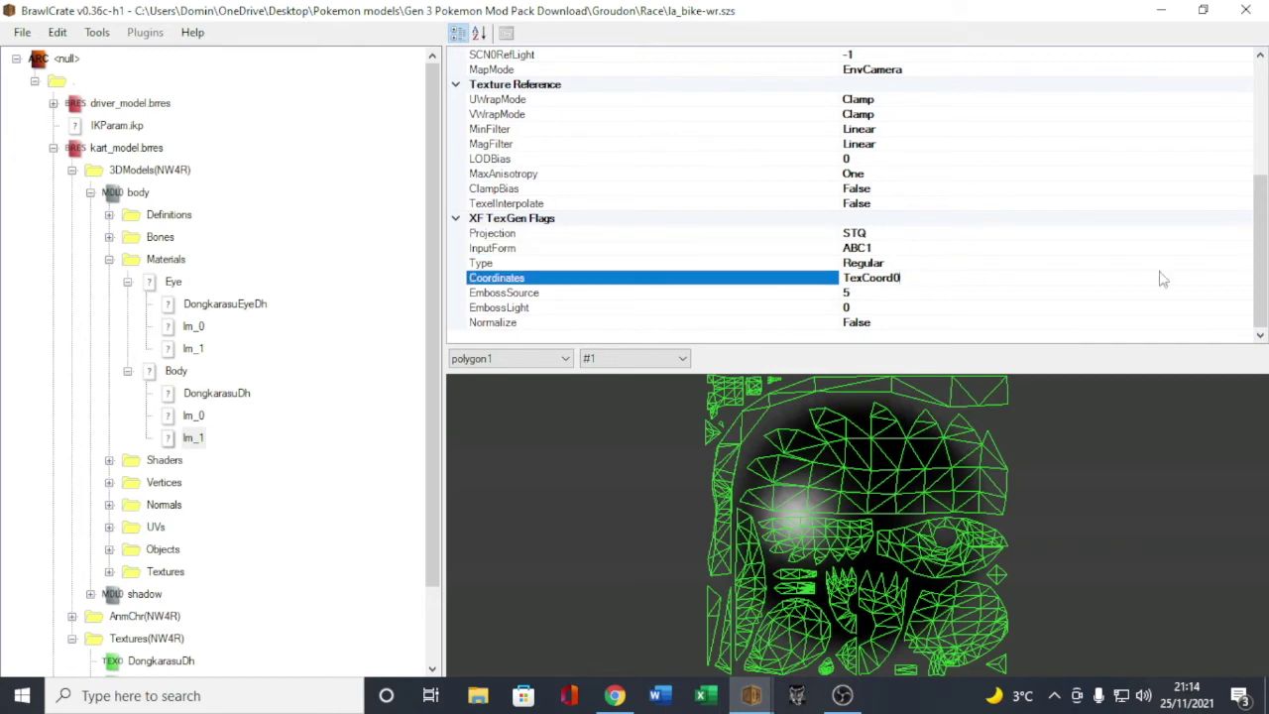
left_click(1243, 278)
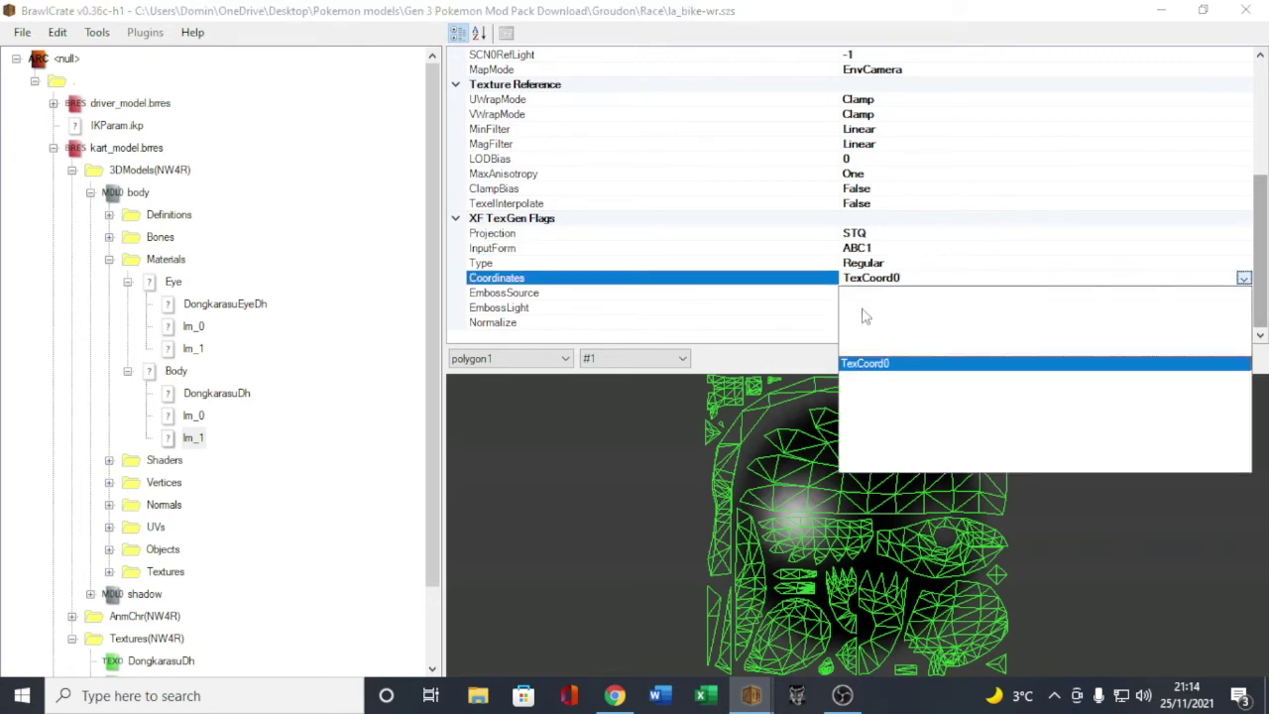
left_click(913, 325)
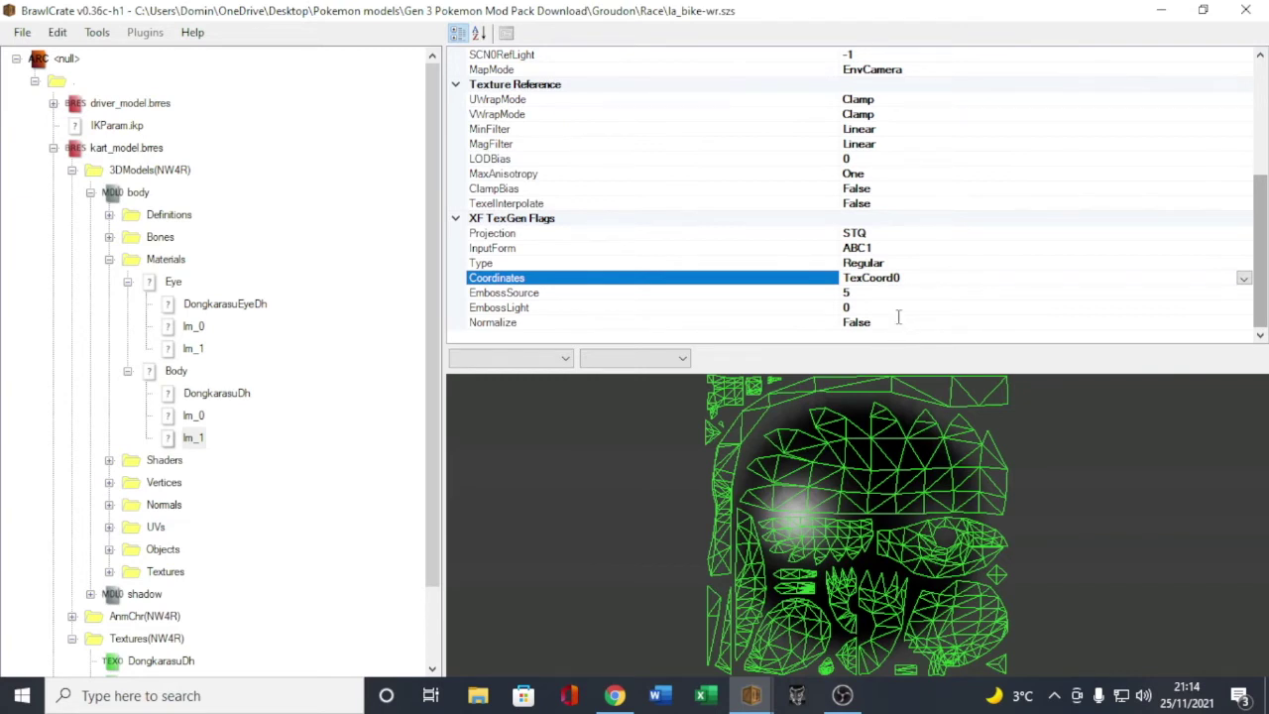
double_click(899, 317)
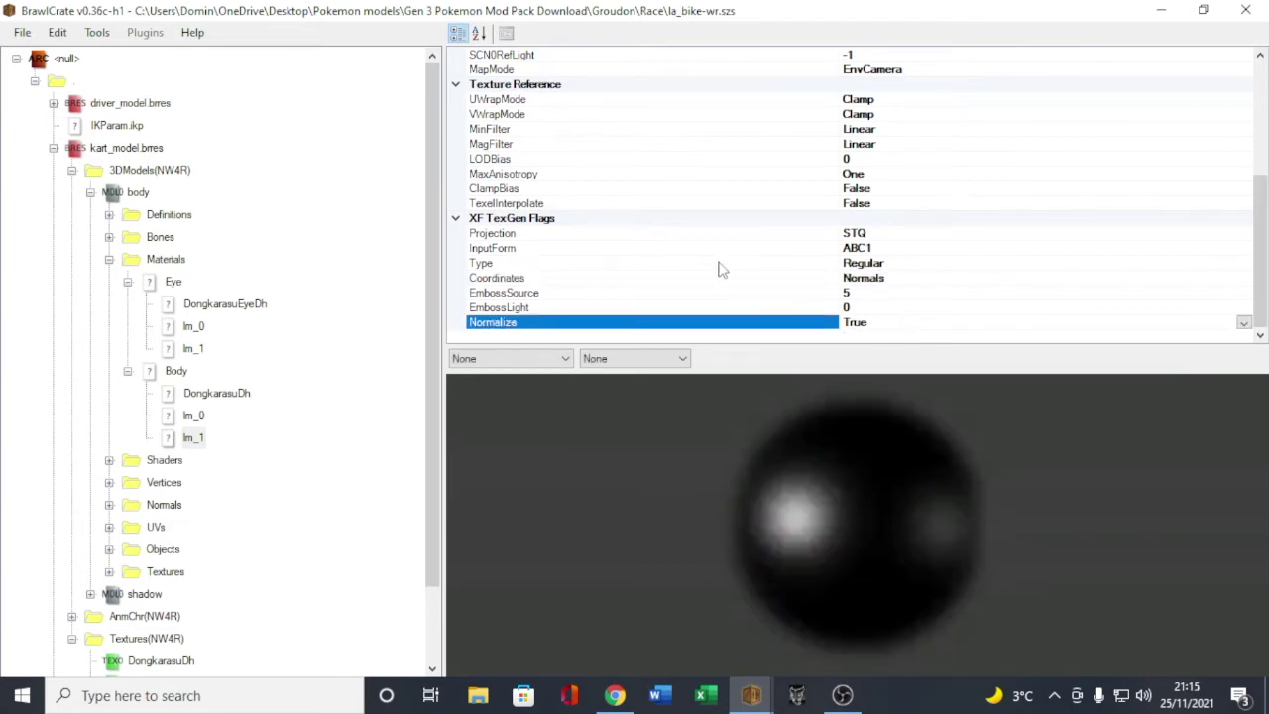
double_click(161, 463)
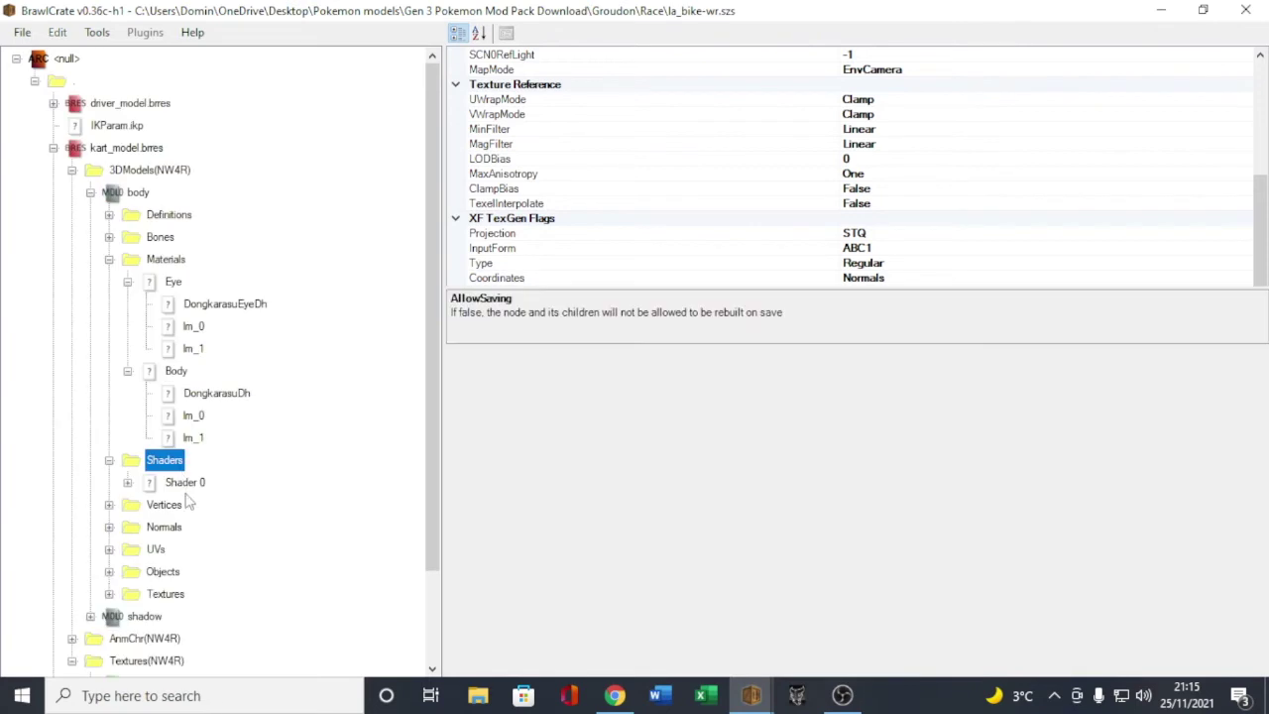
Step: Load Shader_0-DESKTOP-9ROVQQ4.mdl0shade from the Pokemon models folder over the body's Shader 0
left_click(188, 483)
right_click(194, 484)
left_click(240, 531)
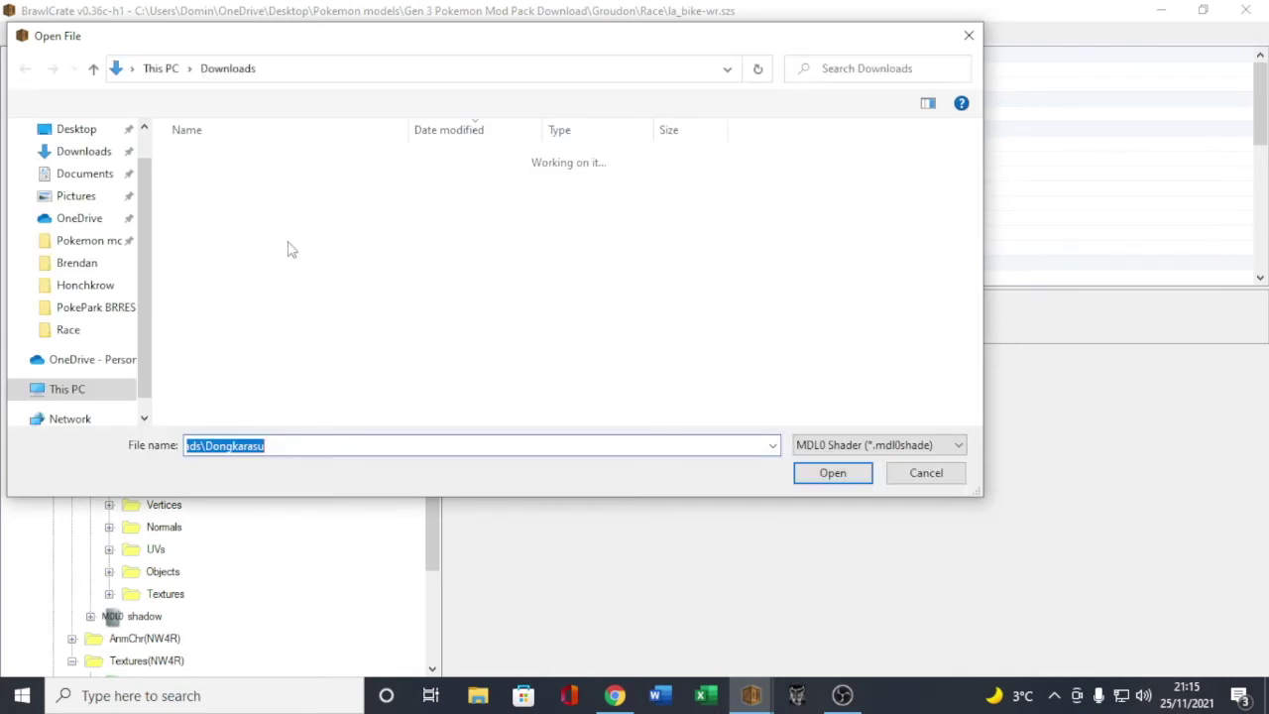
left_click(84, 242)
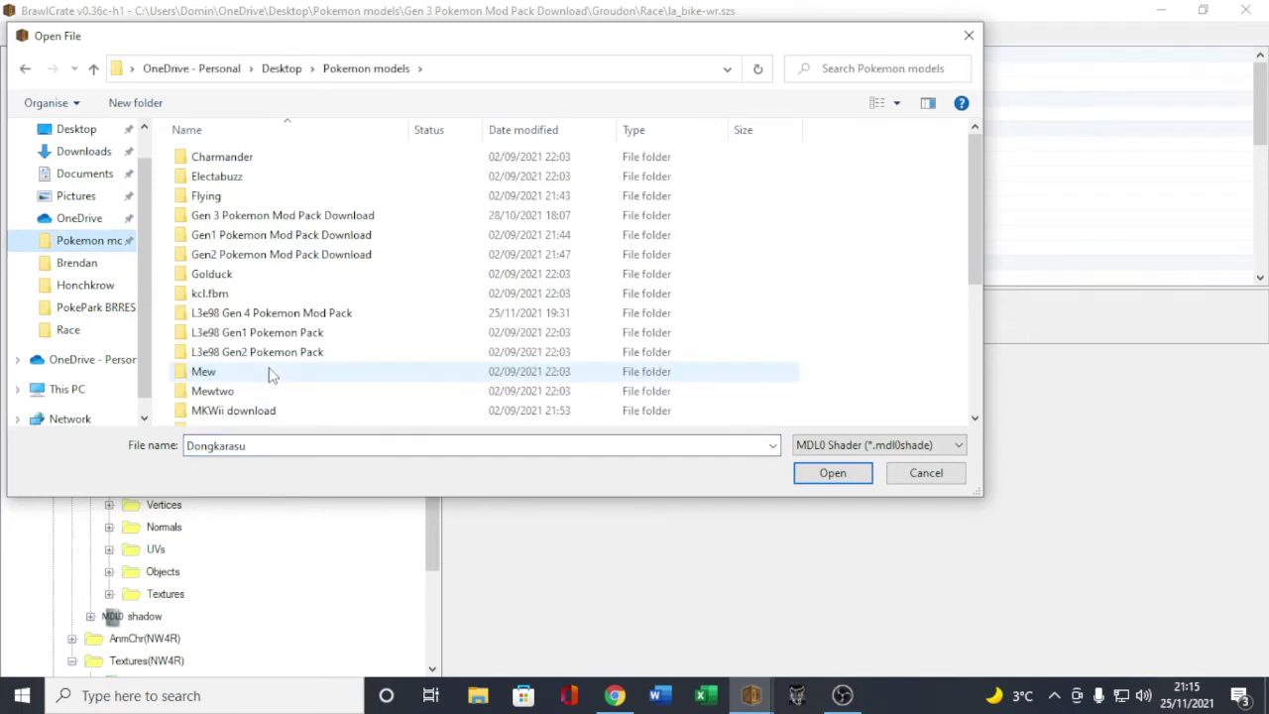
scroll(270, 376, "down", 4)
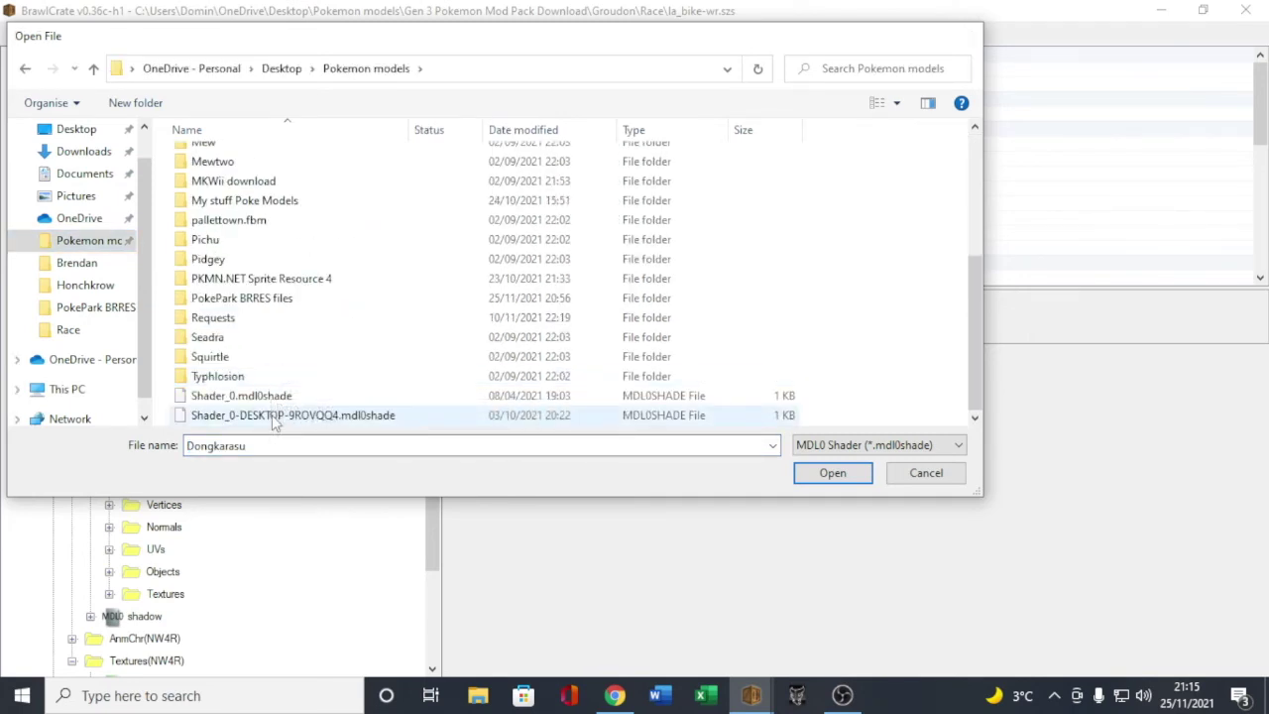
double_click(276, 416)
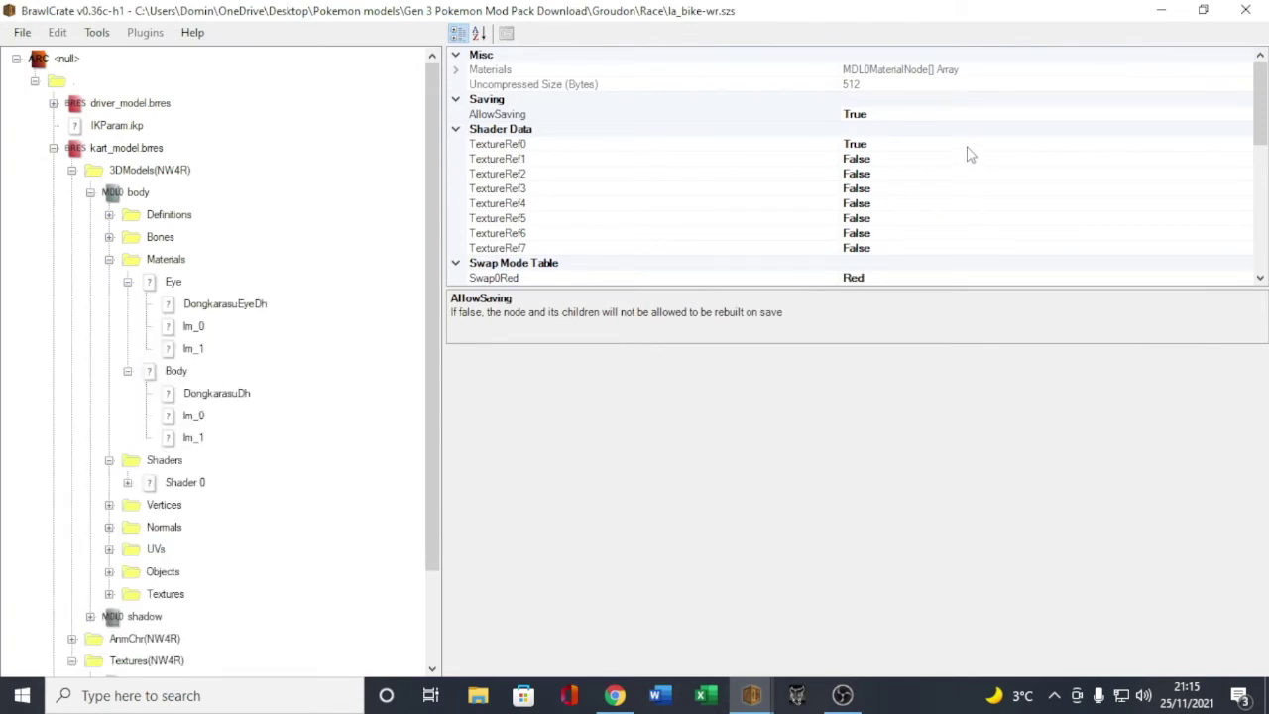
Step: Set ActiveShaderStages to 3 on the Body and Eye materials
left_click(189, 371)
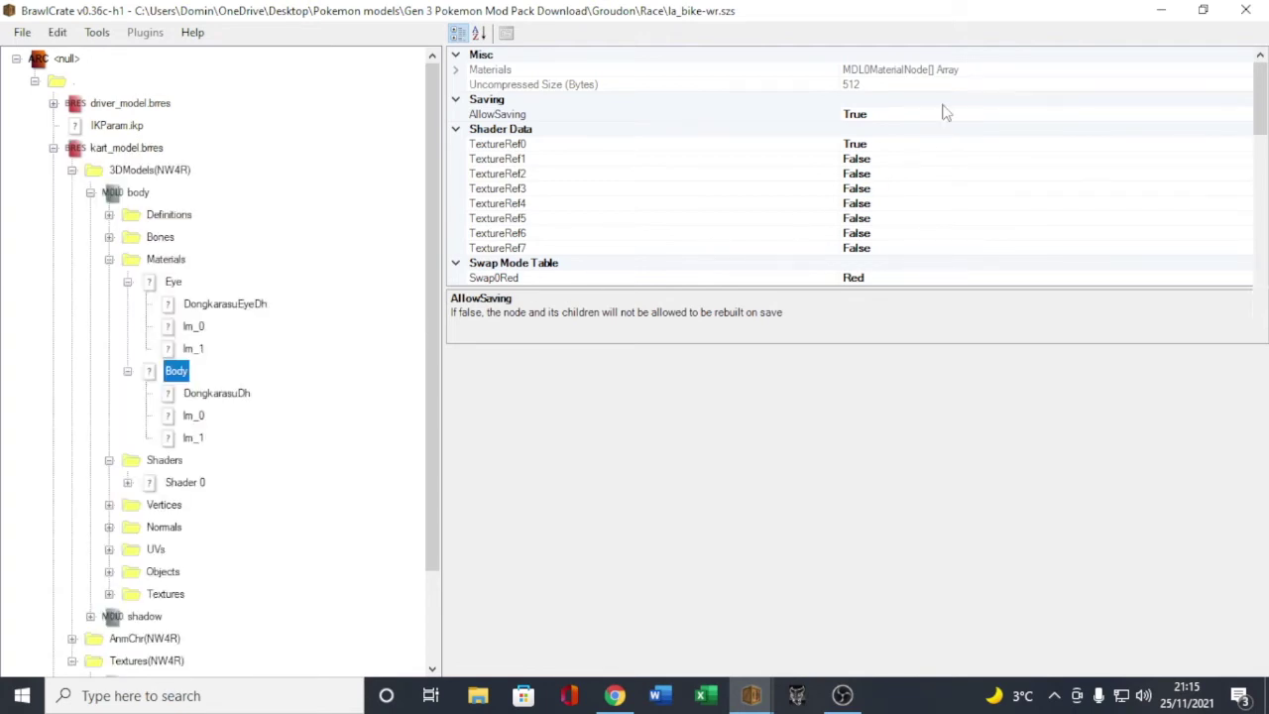
scroll(947, 134, "down", 10)
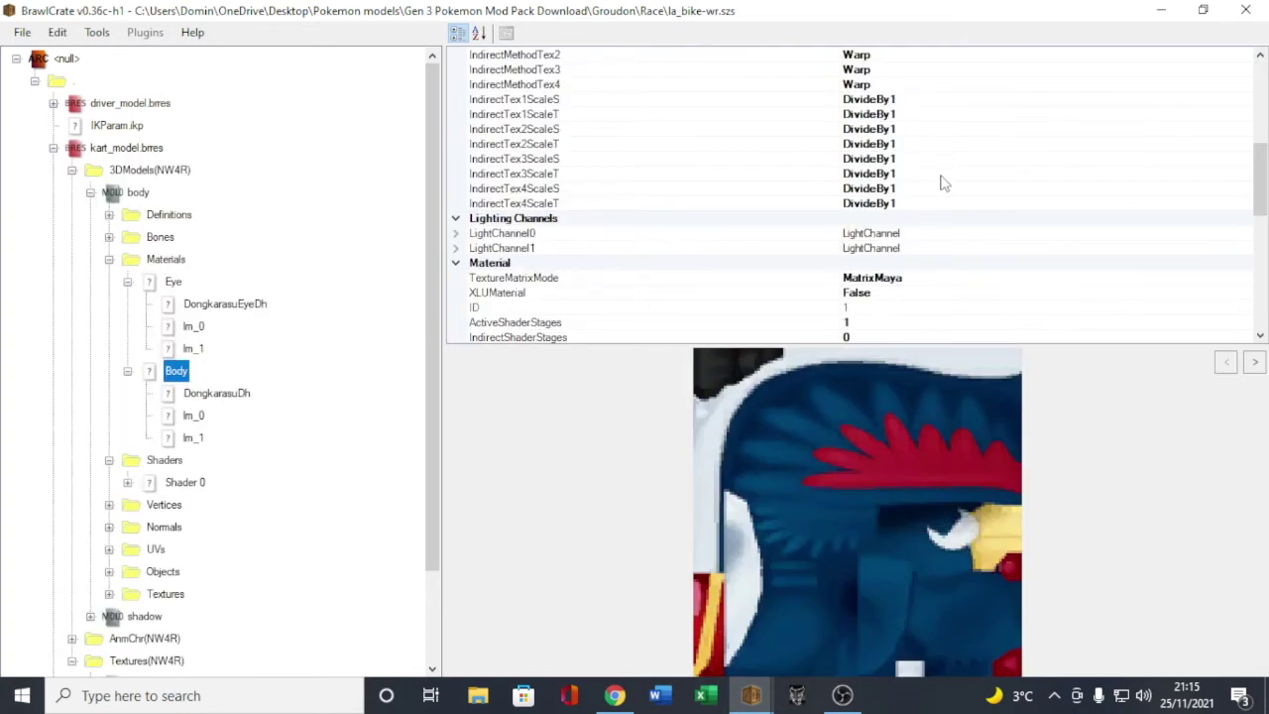
scroll(904, 243, "down", 2)
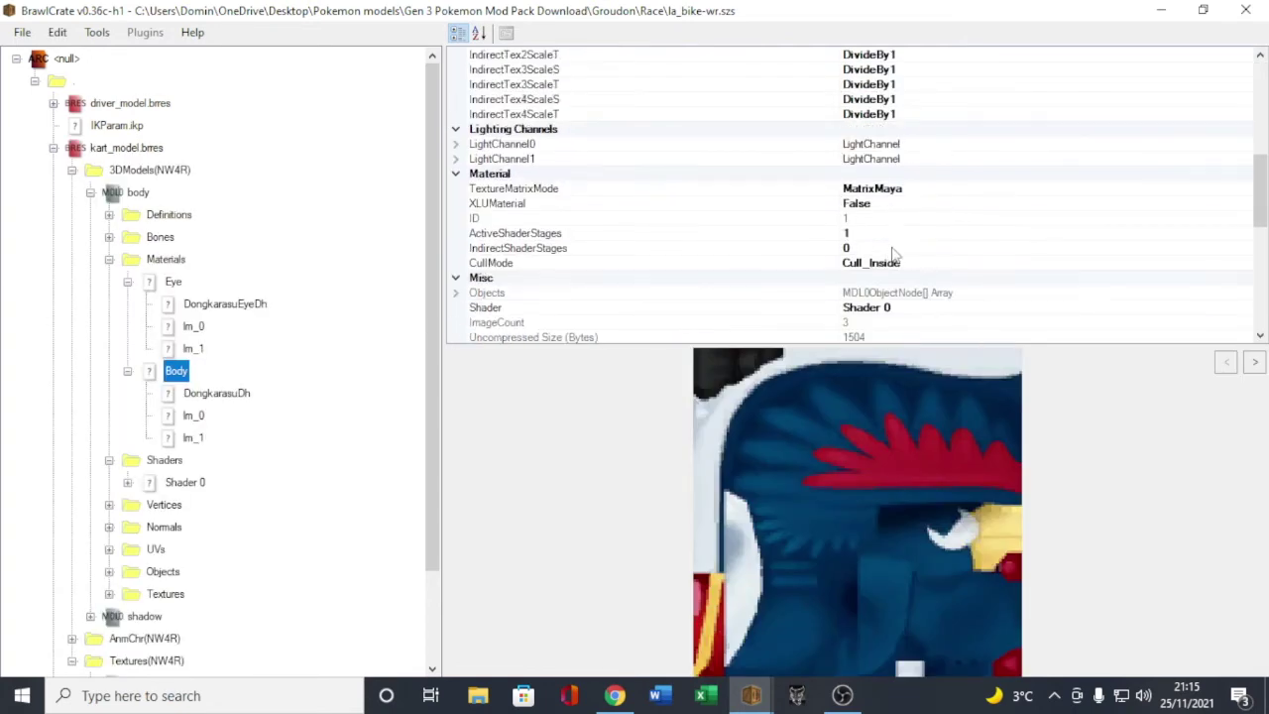
left_click(859, 232)
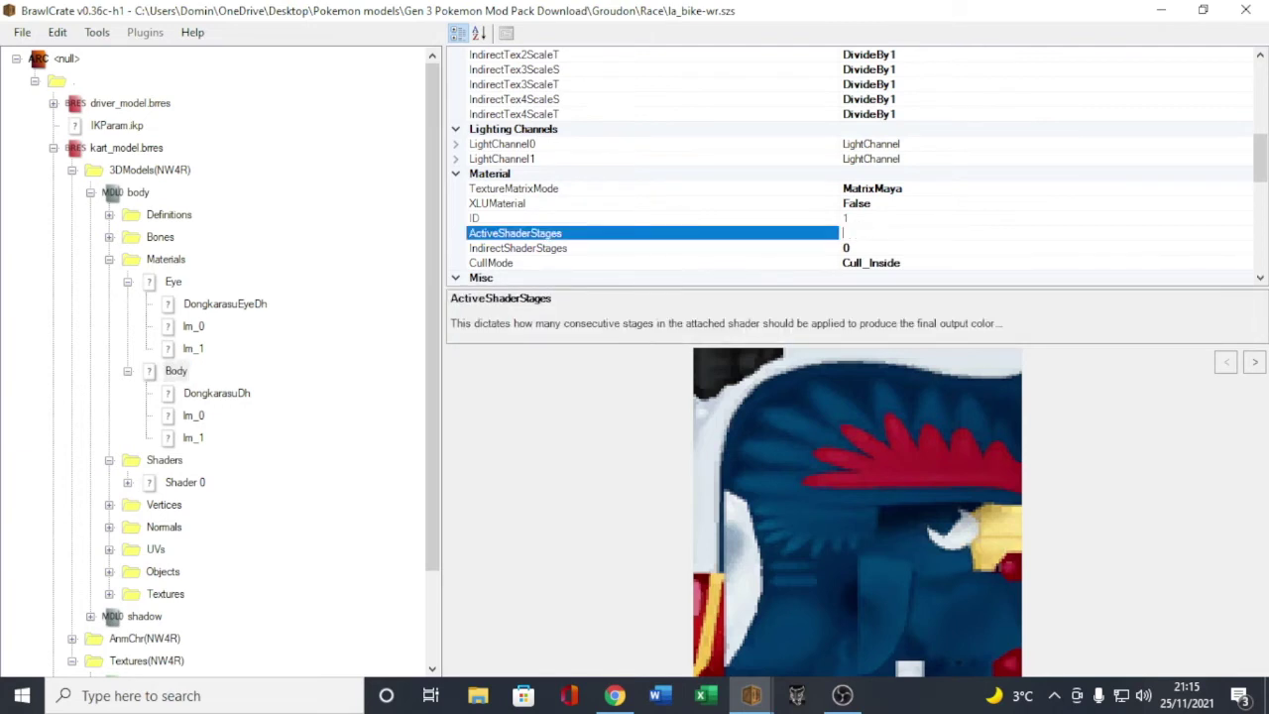
left_click(176, 285)
left_click(869, 233)
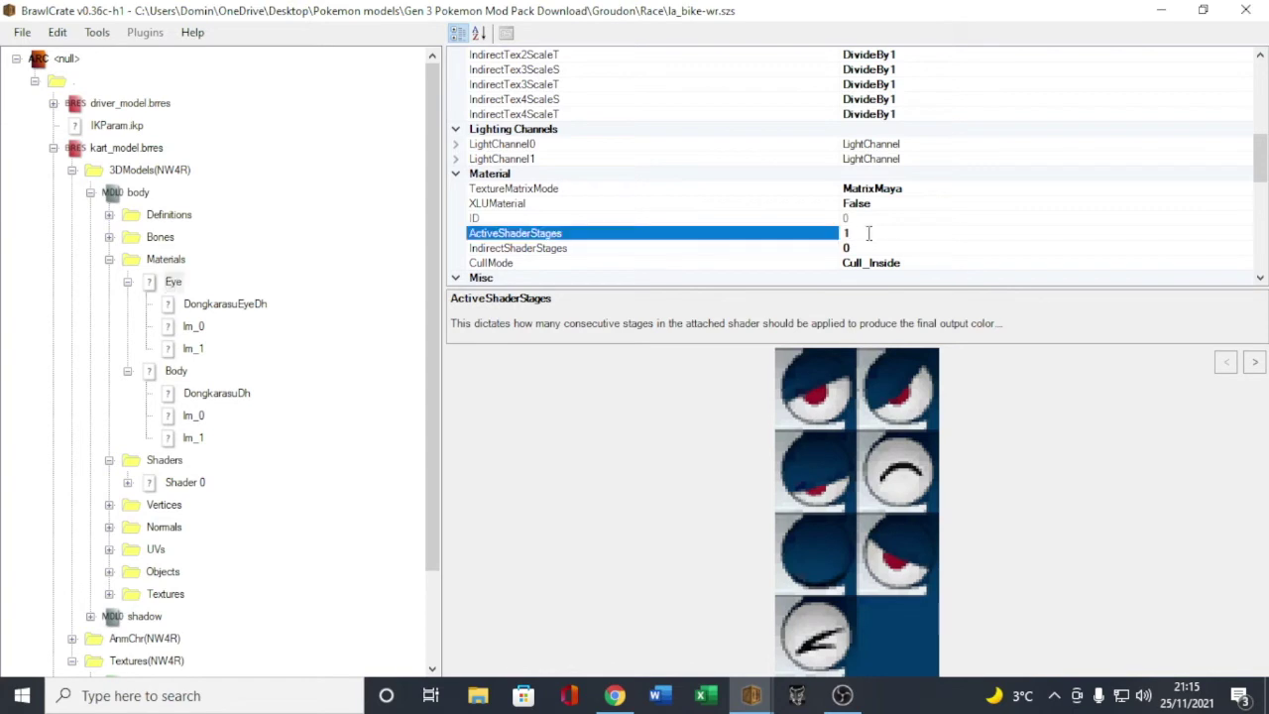
Step: Give the Eye material Constant Color 3 alpha 255 and turn CompareBeforeTexture on
scroll(1002, 184, "down", 3)
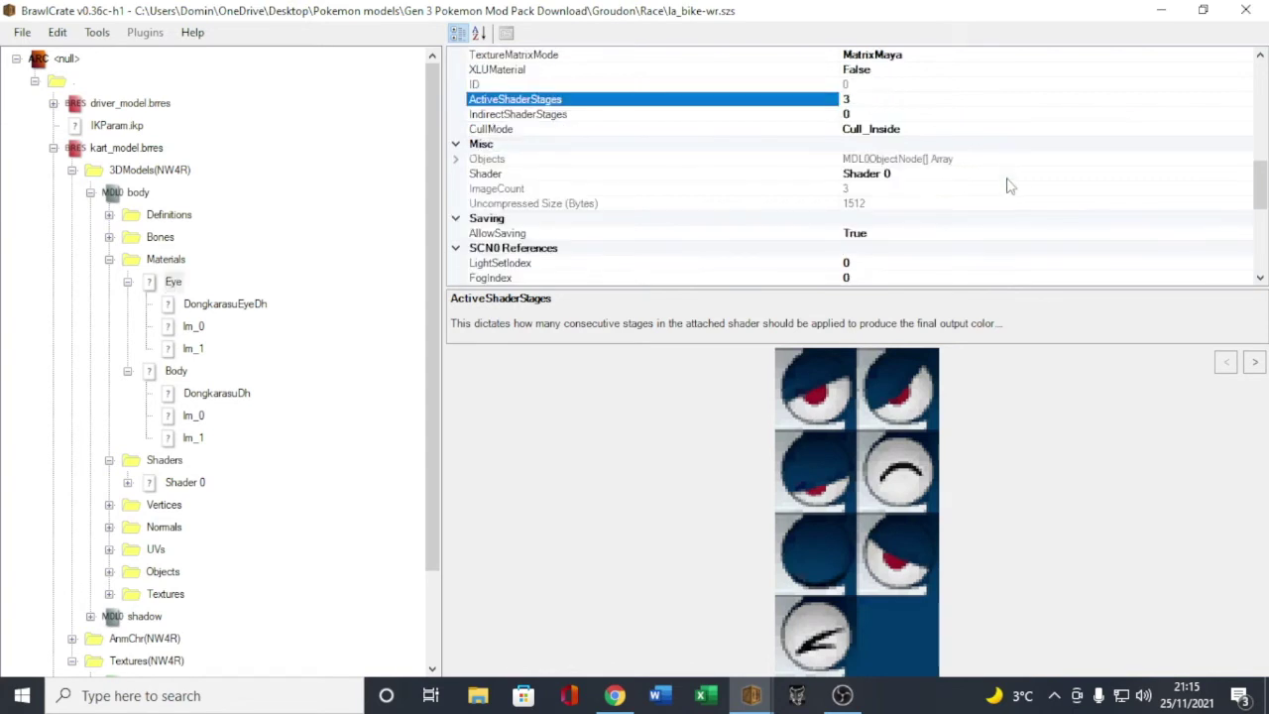
scroll(1009, 163, "down", 5)
scroll(1010, 164, "down", 1)
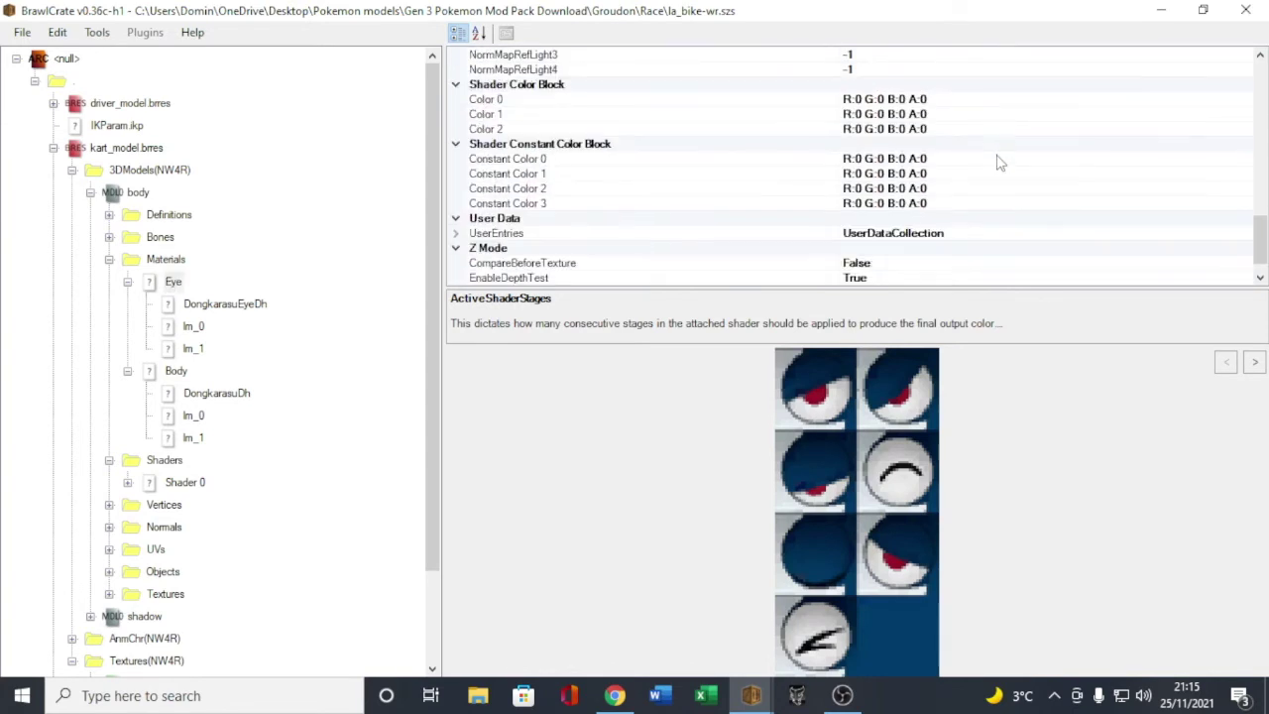
left_click(947, 204)
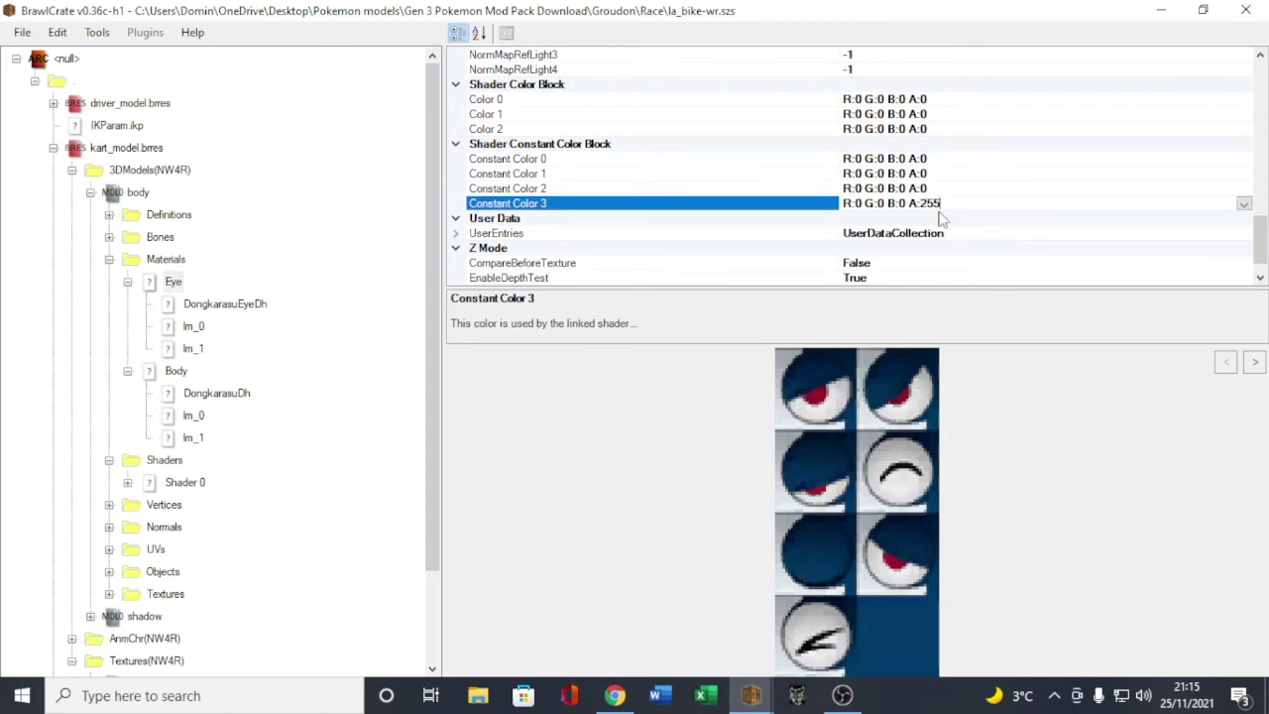
double_click(894, 264)
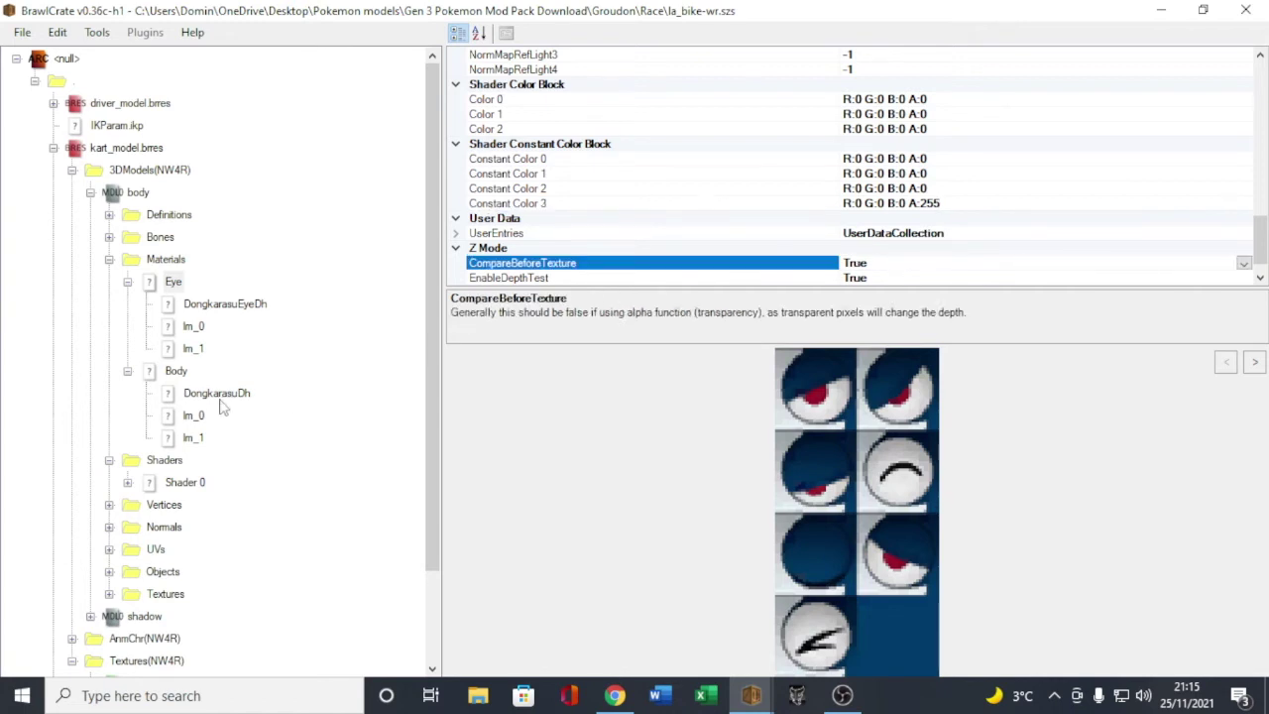
Step: Give the Body material Constant Color 3 alpha 255 and set CompareBeforeTexture to True
left_click(177, 372)
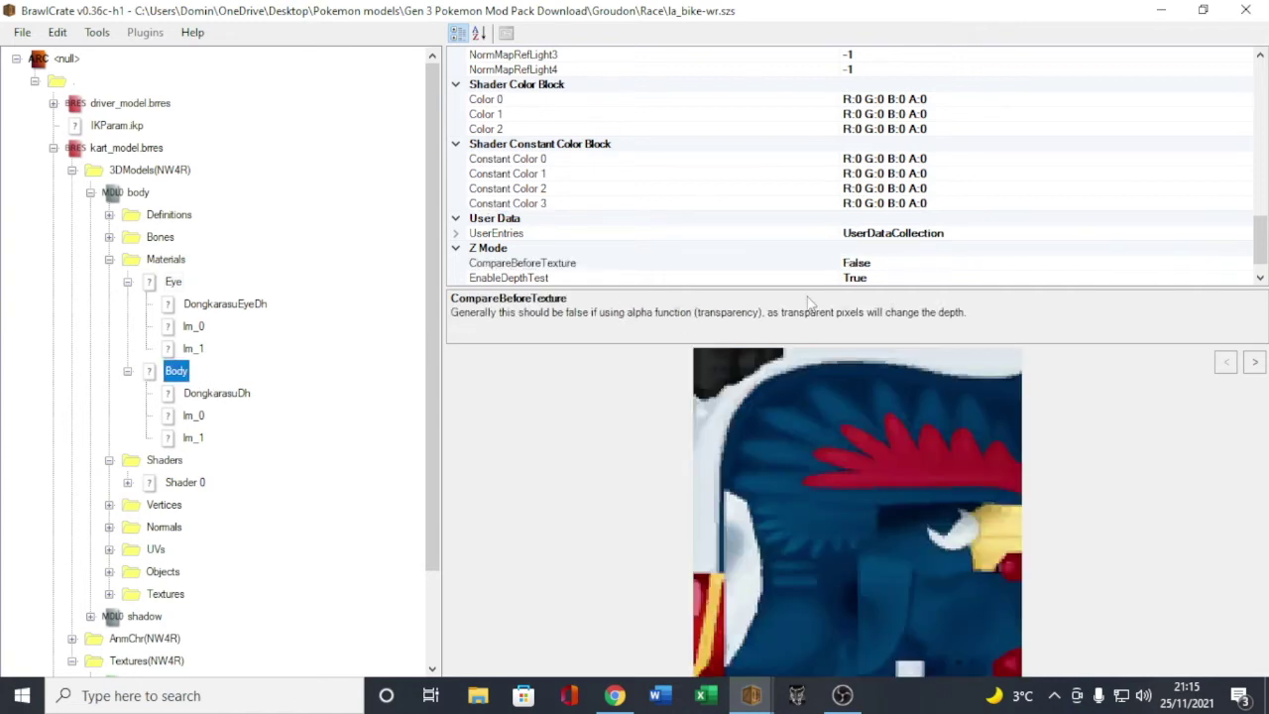
left_click(949, 203)
left_click(949, 203)
key("BackSpace")
type("255")
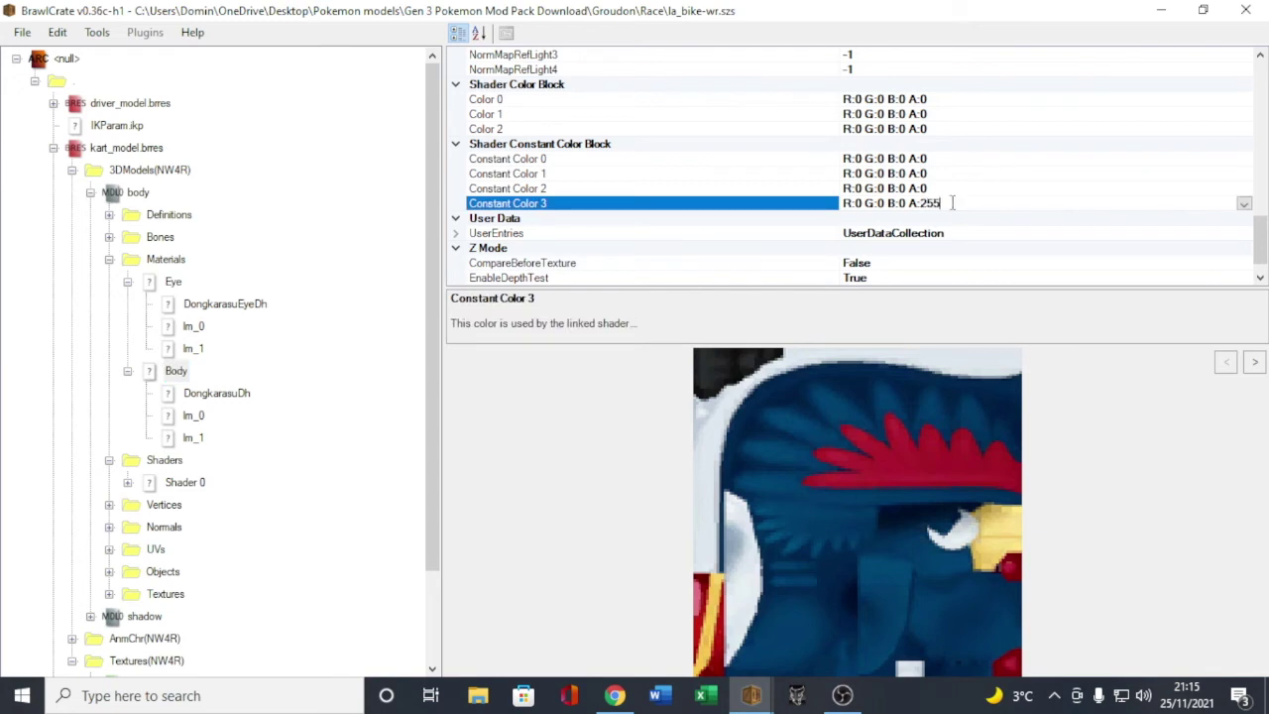
double_click(878, 264)
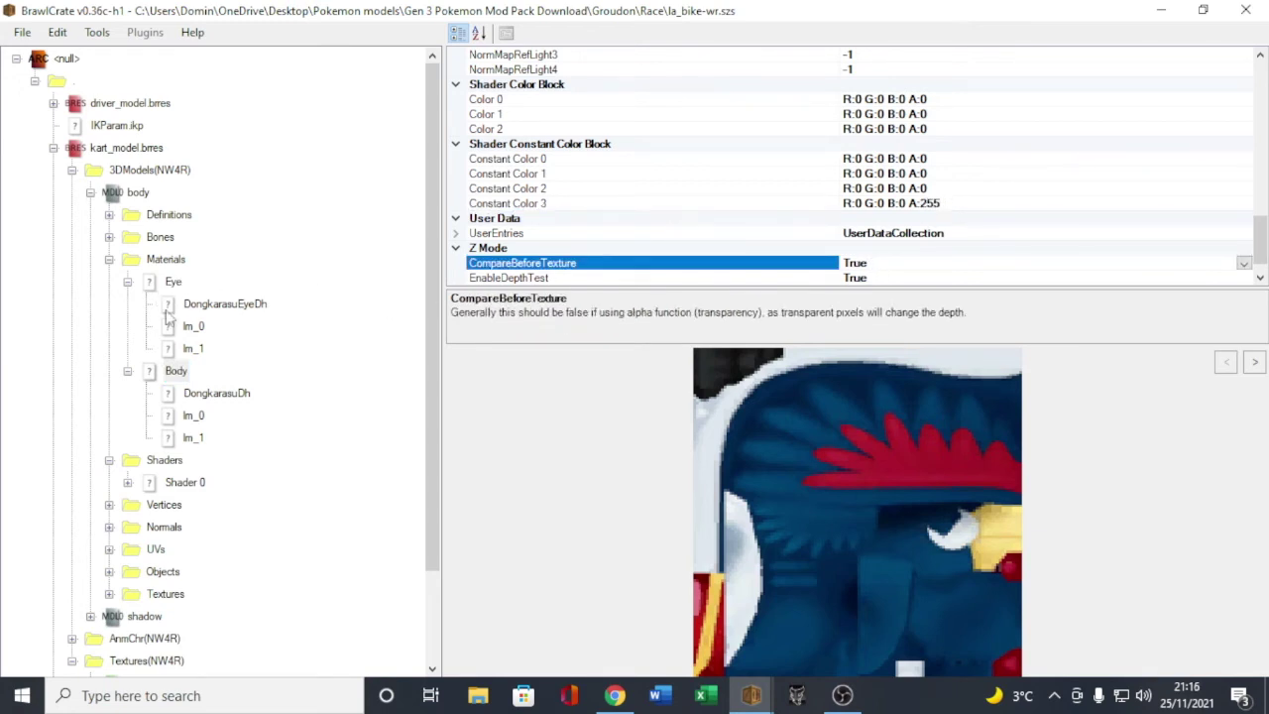
left_click(109, 259)
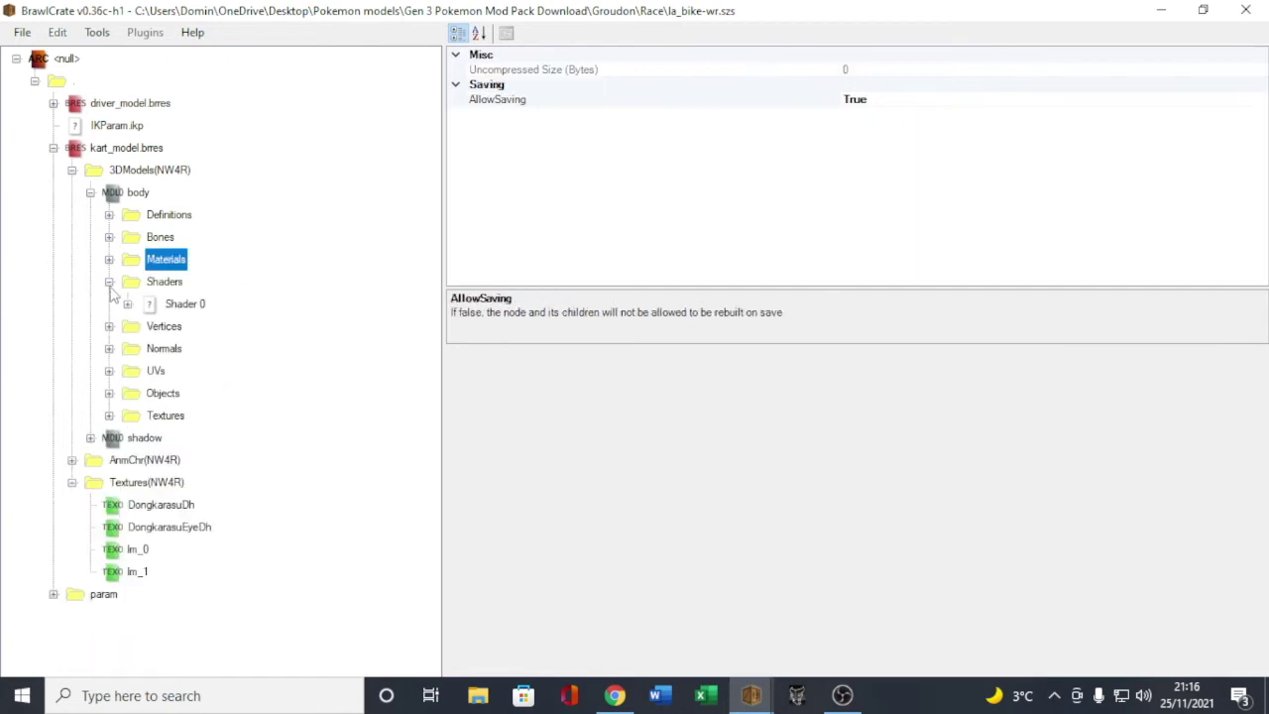
Step: Replace the kart's brake animation with Honchkrow's Fly.chr0
left_click(109, 282)
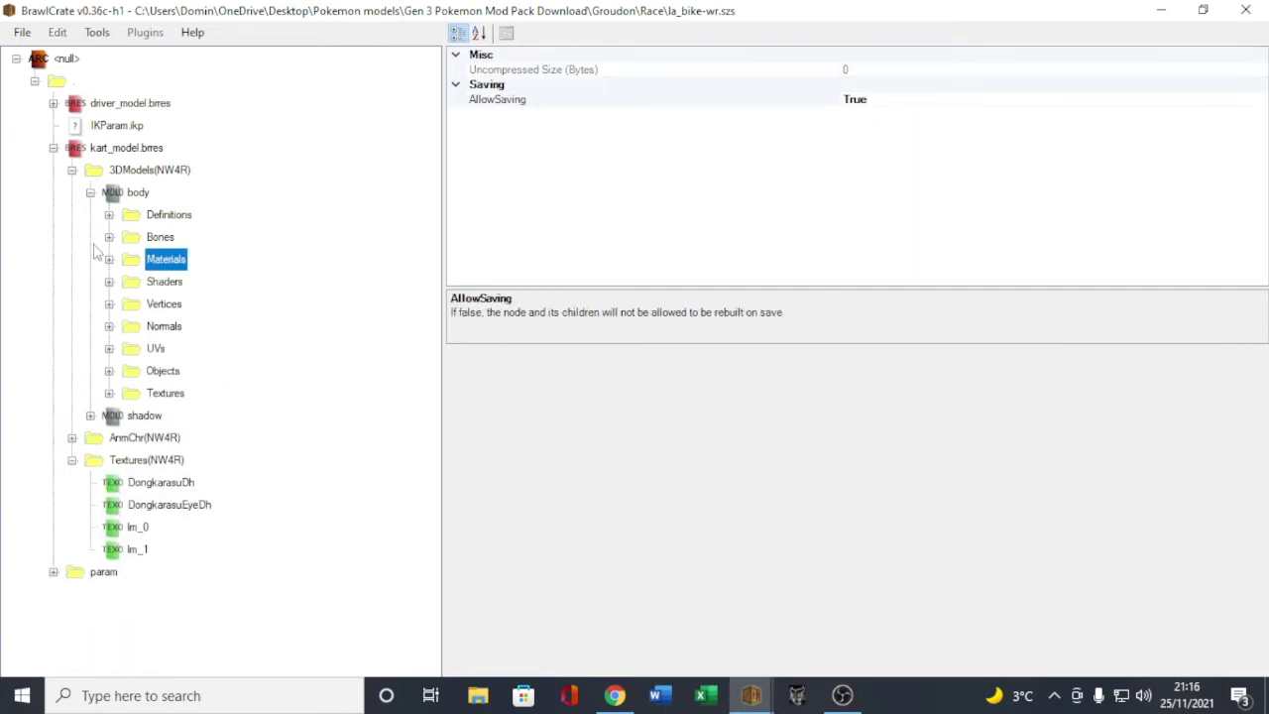
left_click(90, 193)
left_click(138, 193)
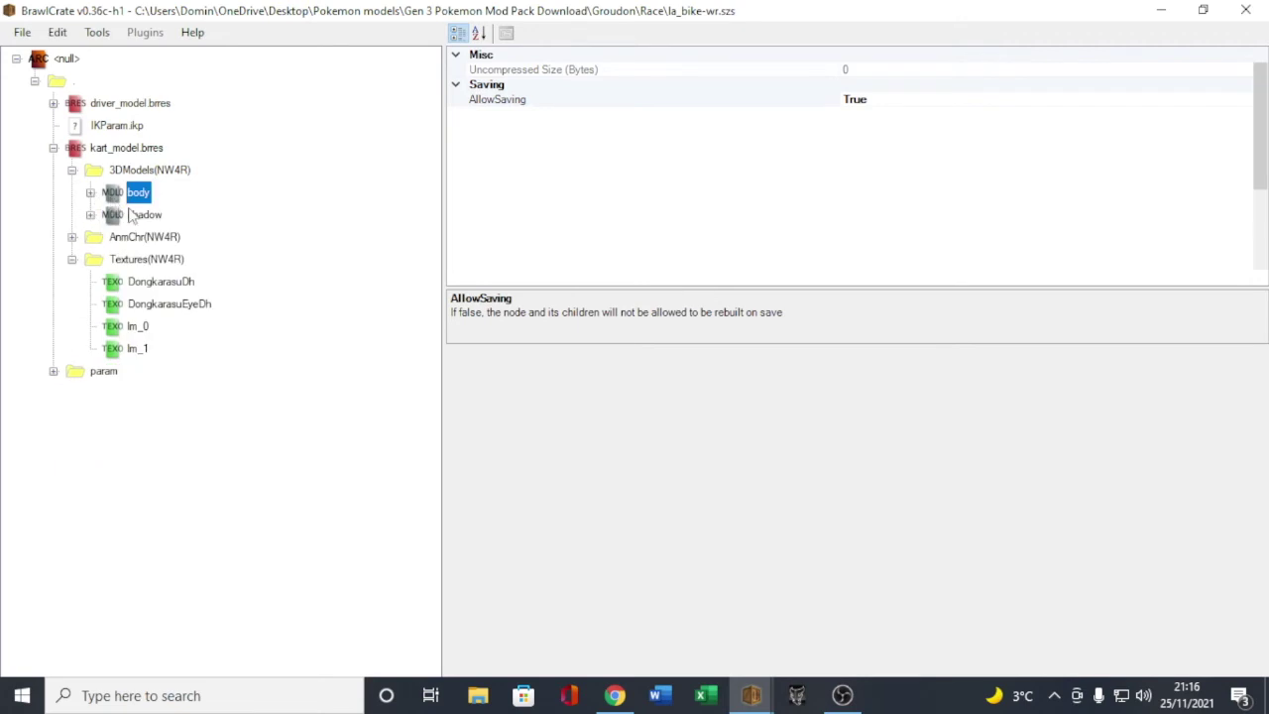
left_click(72, 237)
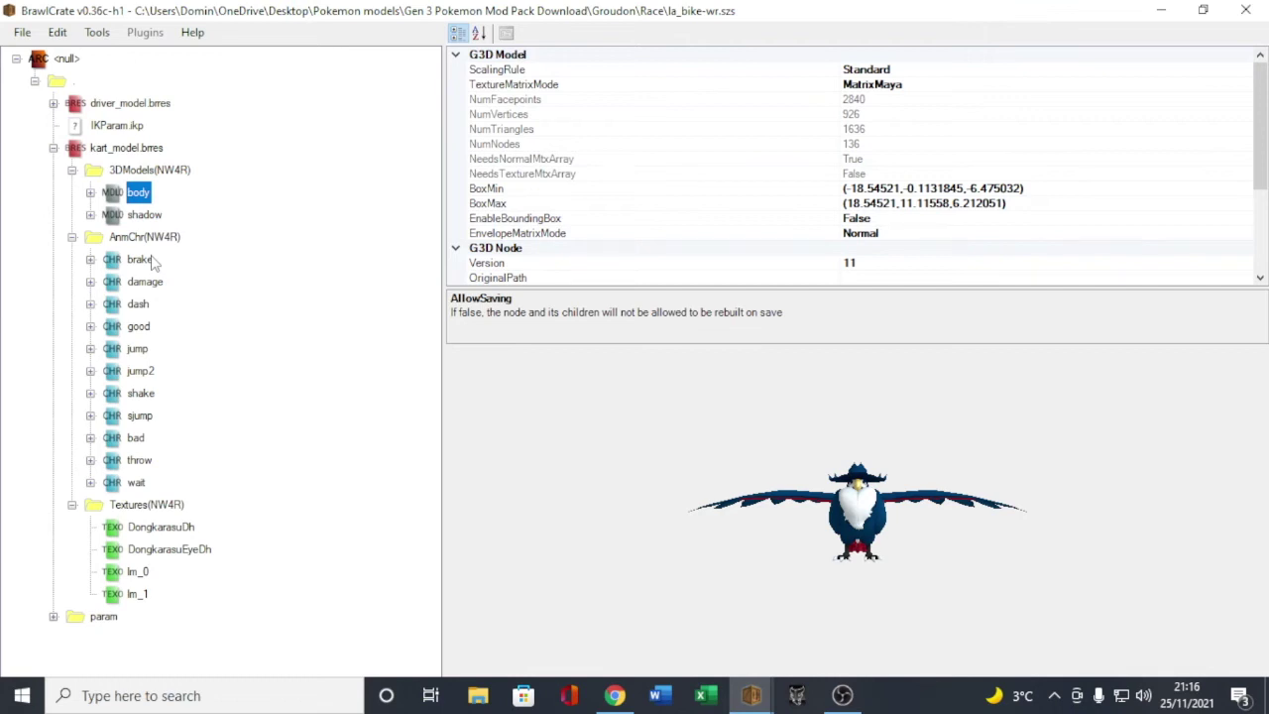
right_click(153, 261)
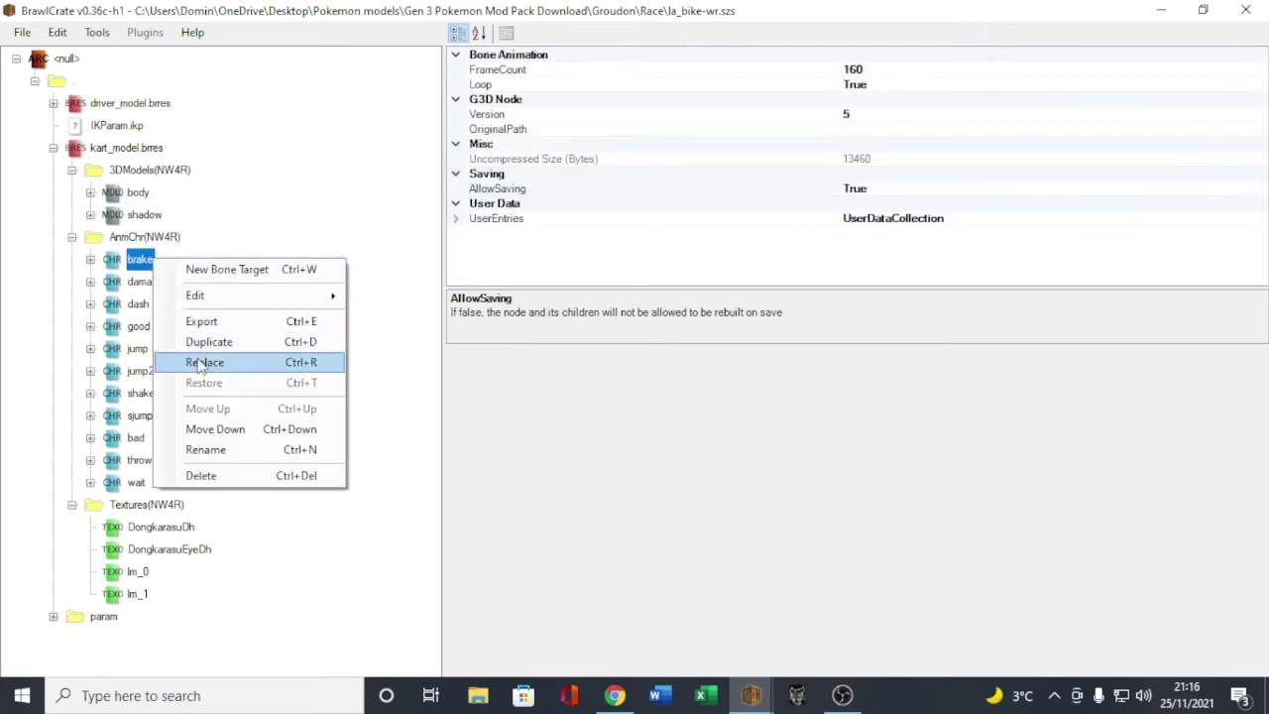
left_click(201, 363)
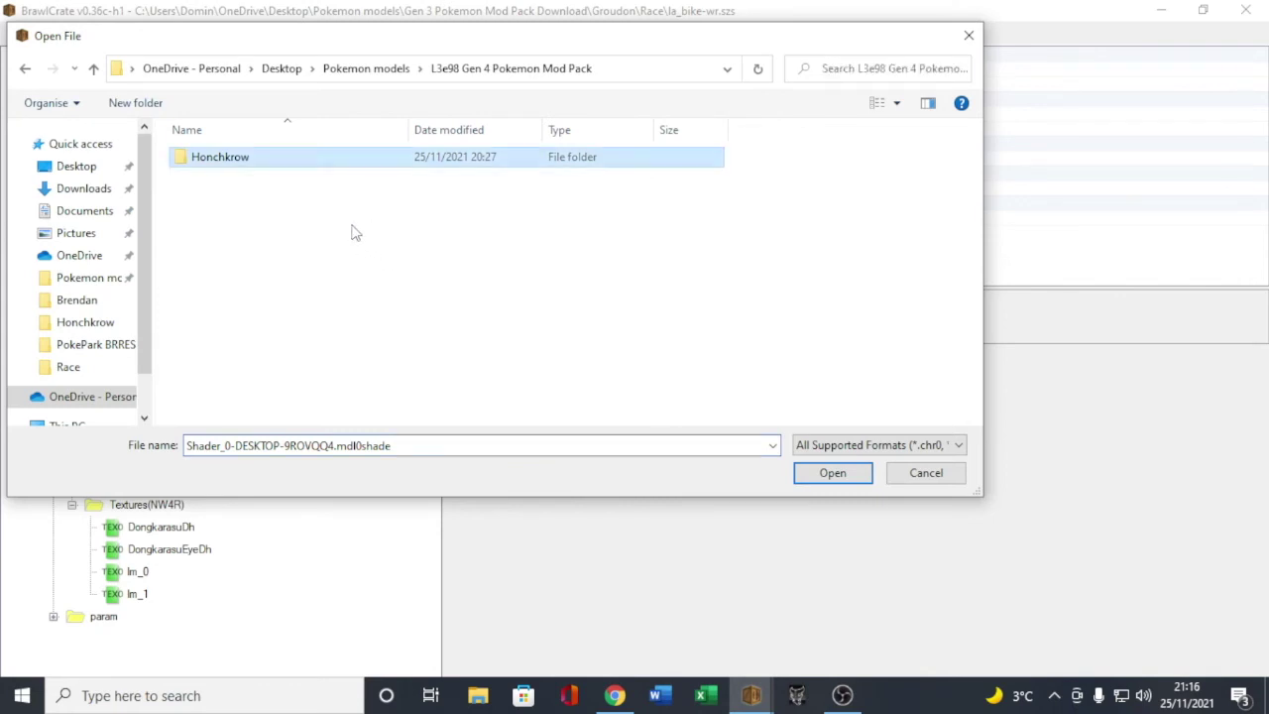
key("Return")
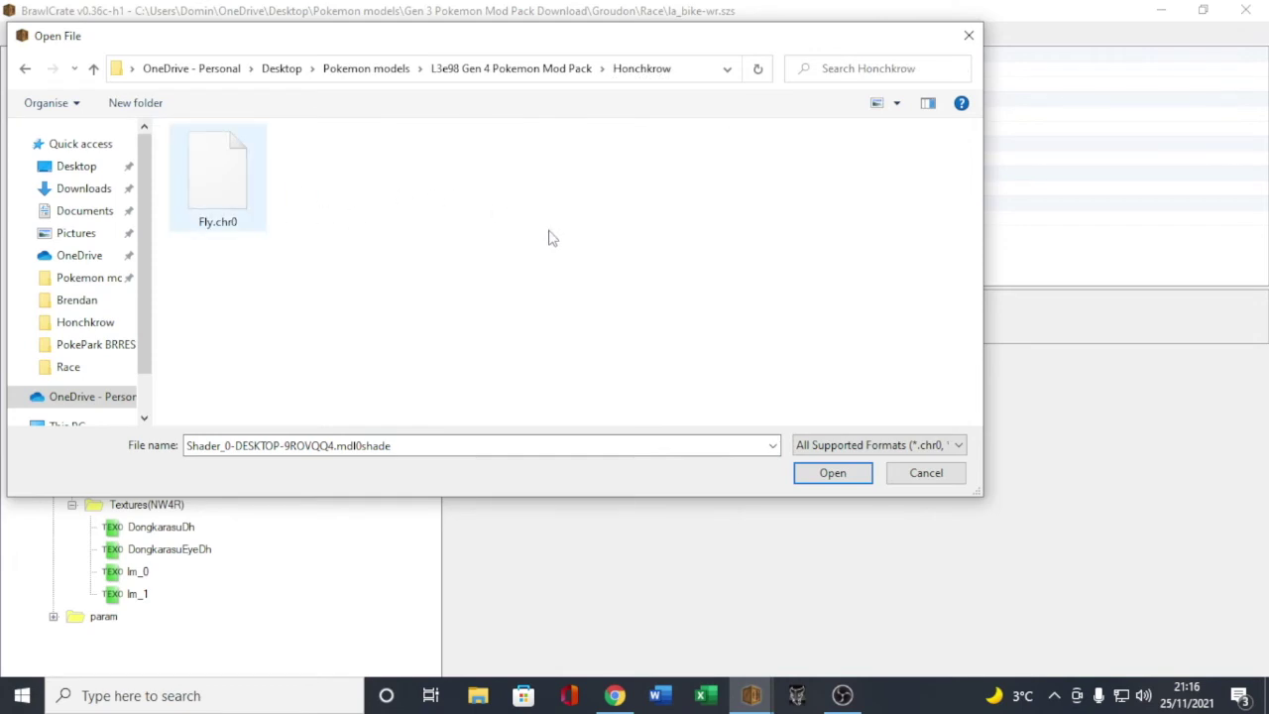
key("Escape")
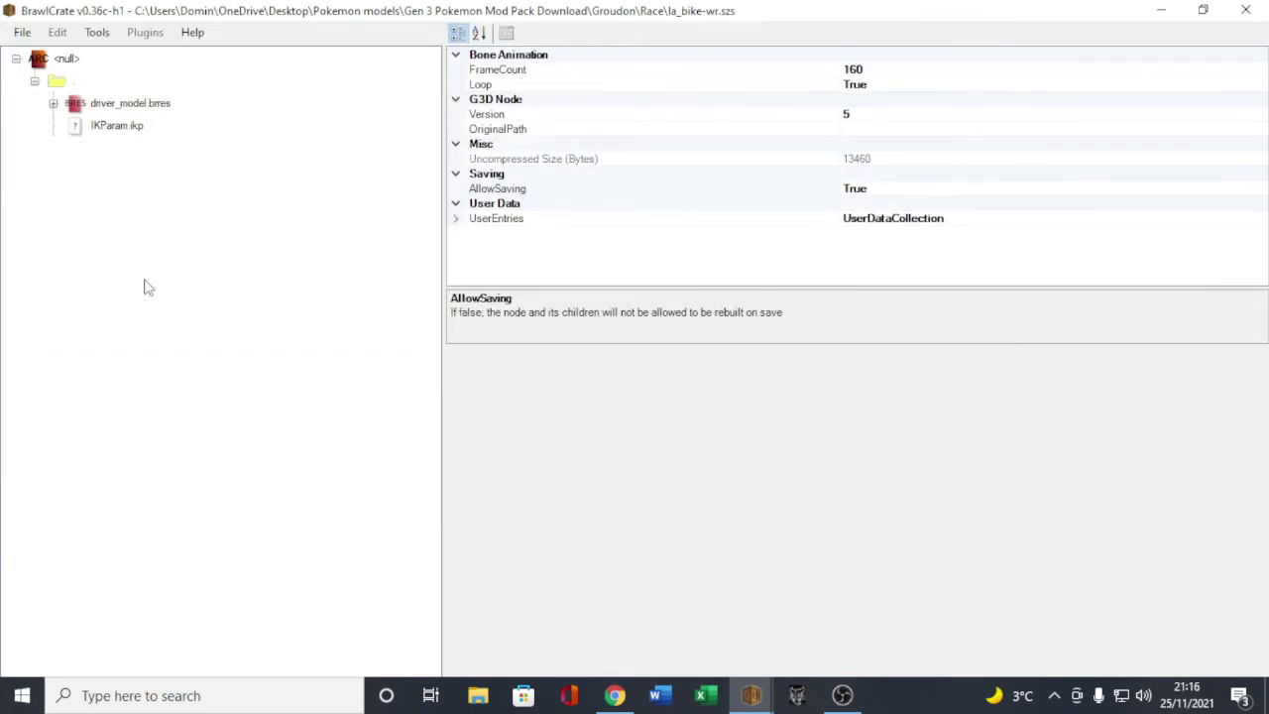
Step: Replace the damage animation with Fly.chr0 from the Honchkrow folder
right_click(145, 281)
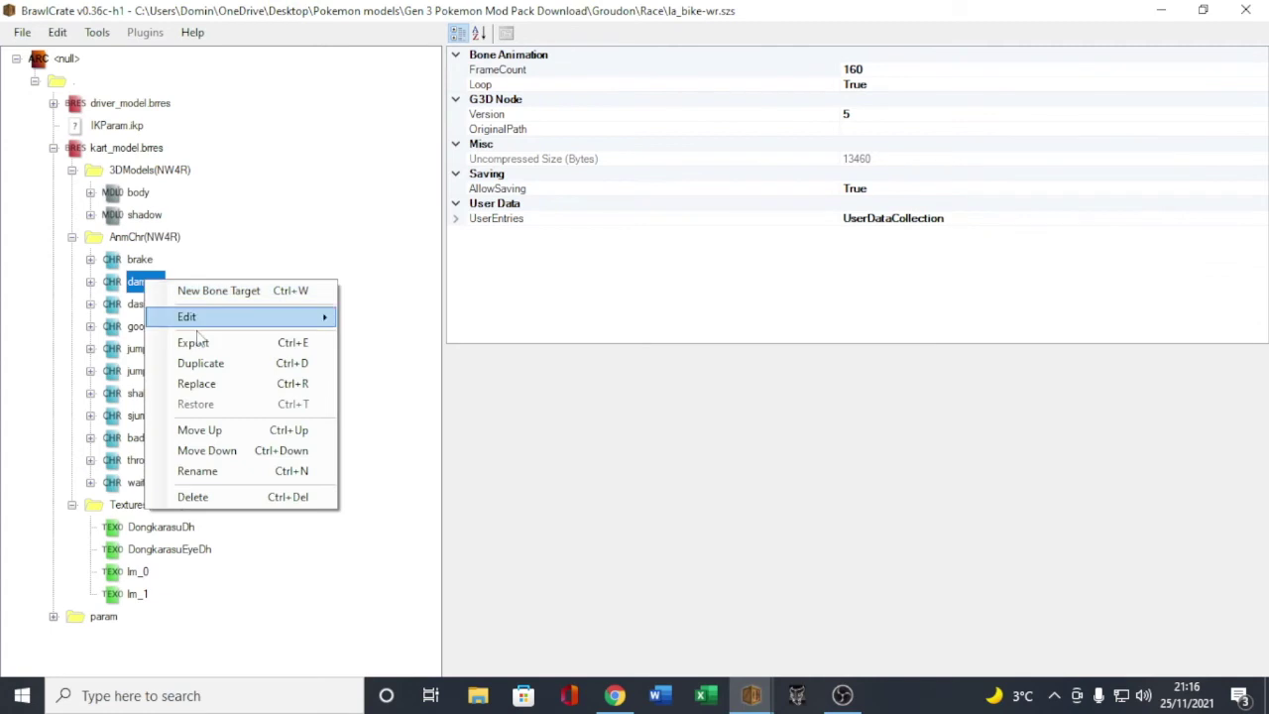
left_click(205, 384)
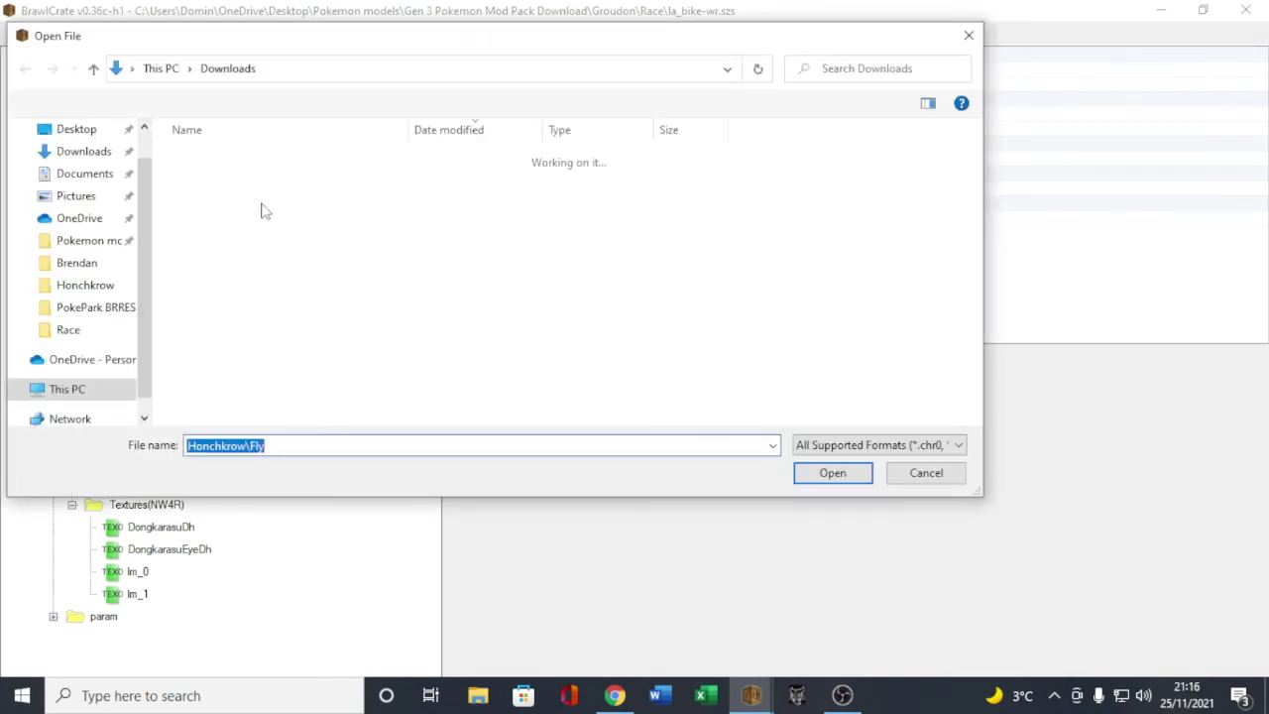
left_click(87, 286)
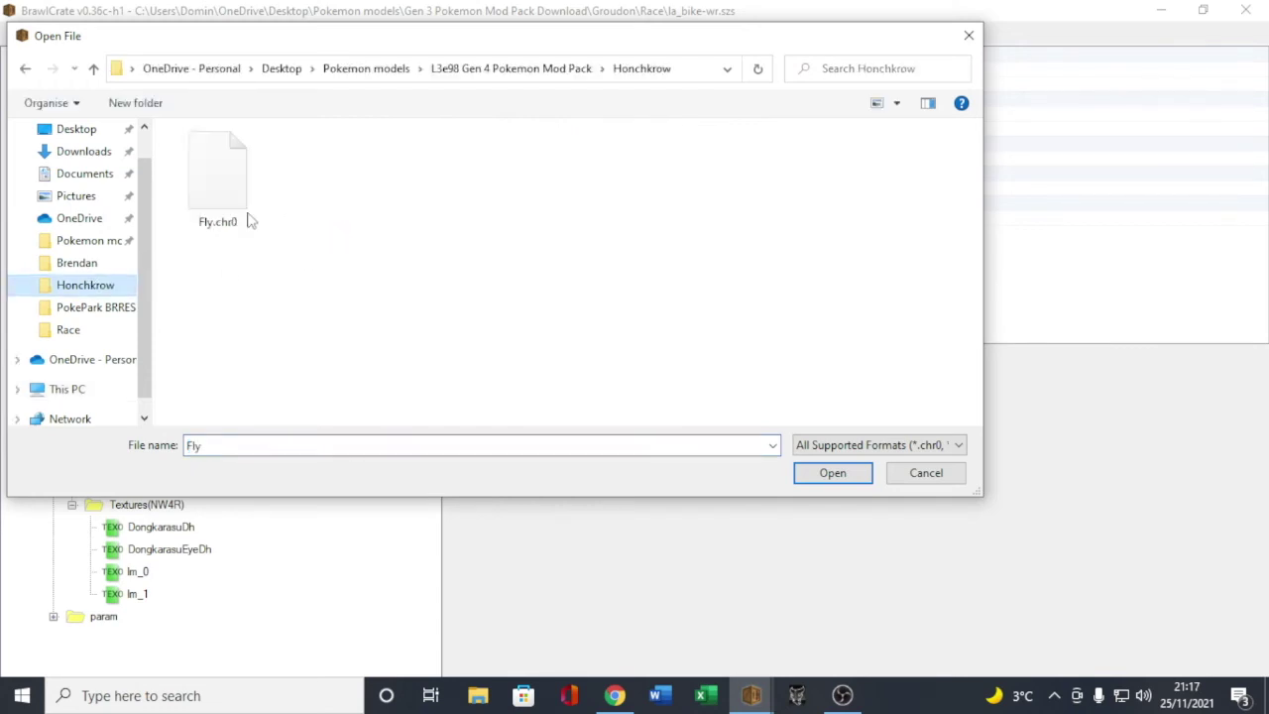
left_click(226, 185)
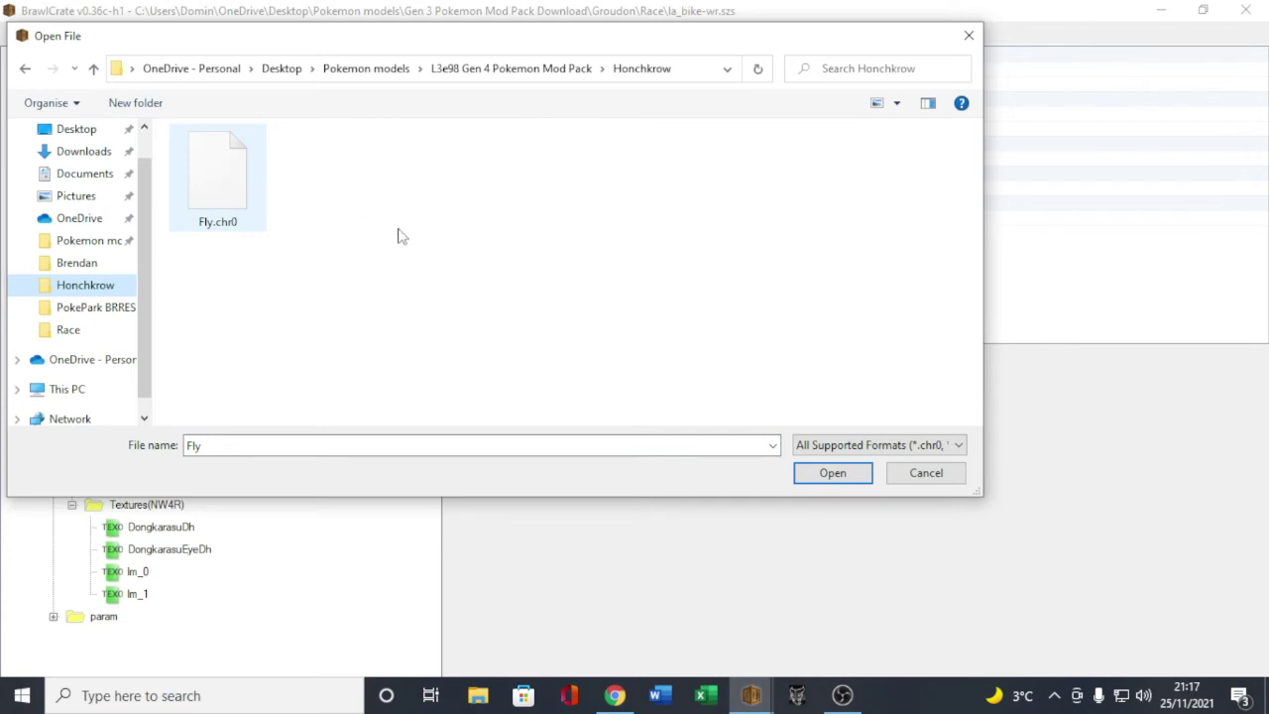
key("Return")
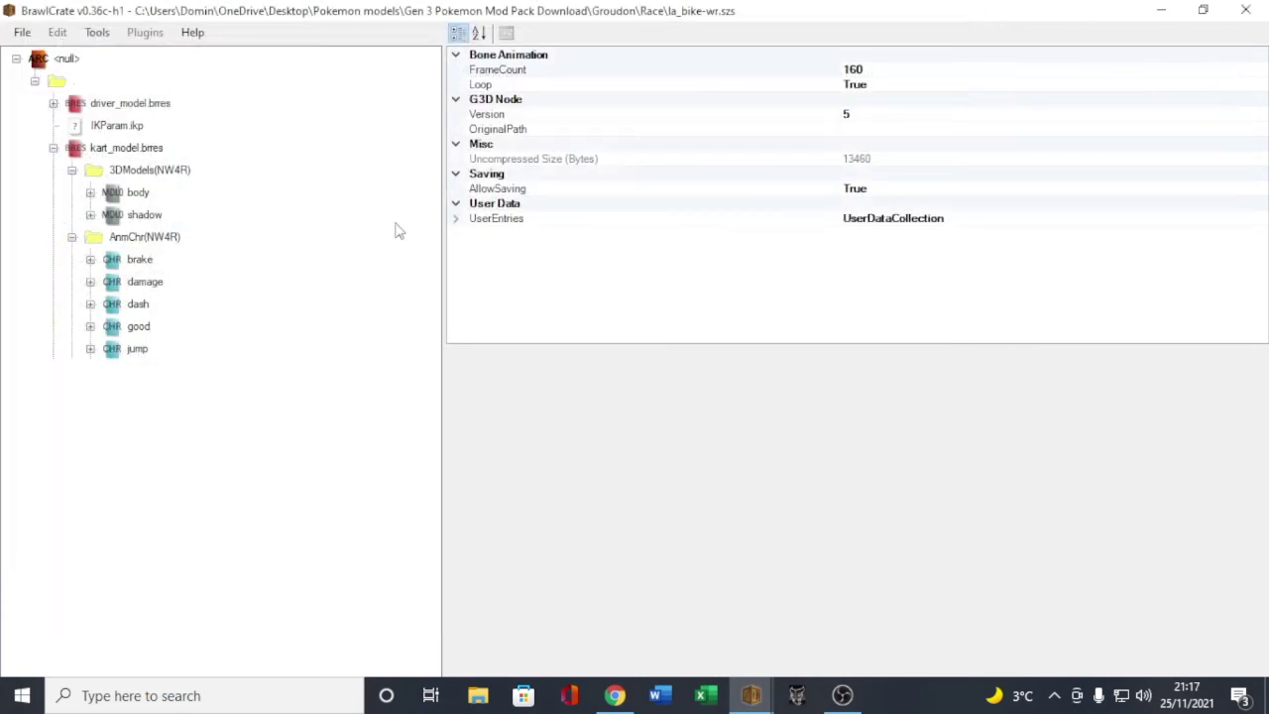
Step: Replace the dash animation with Fly.chr0
left_click(145, 306)
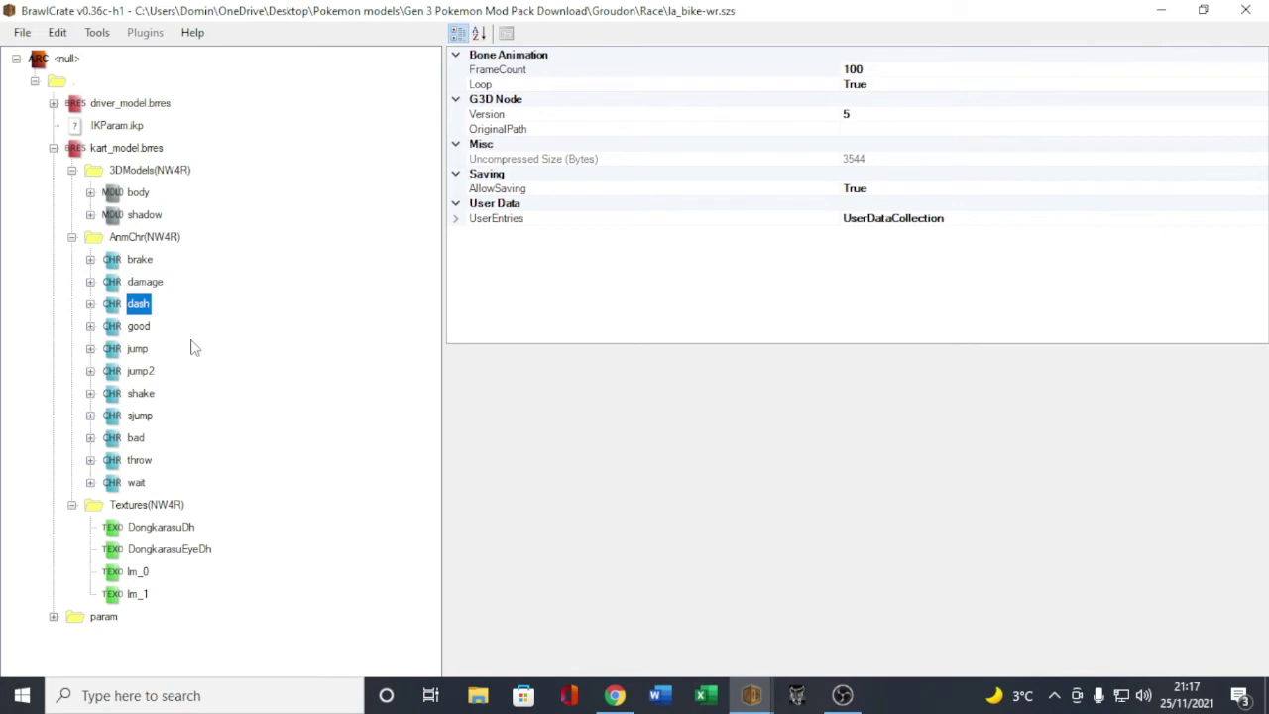
right_click(144, 310)
left_click(204, 407)
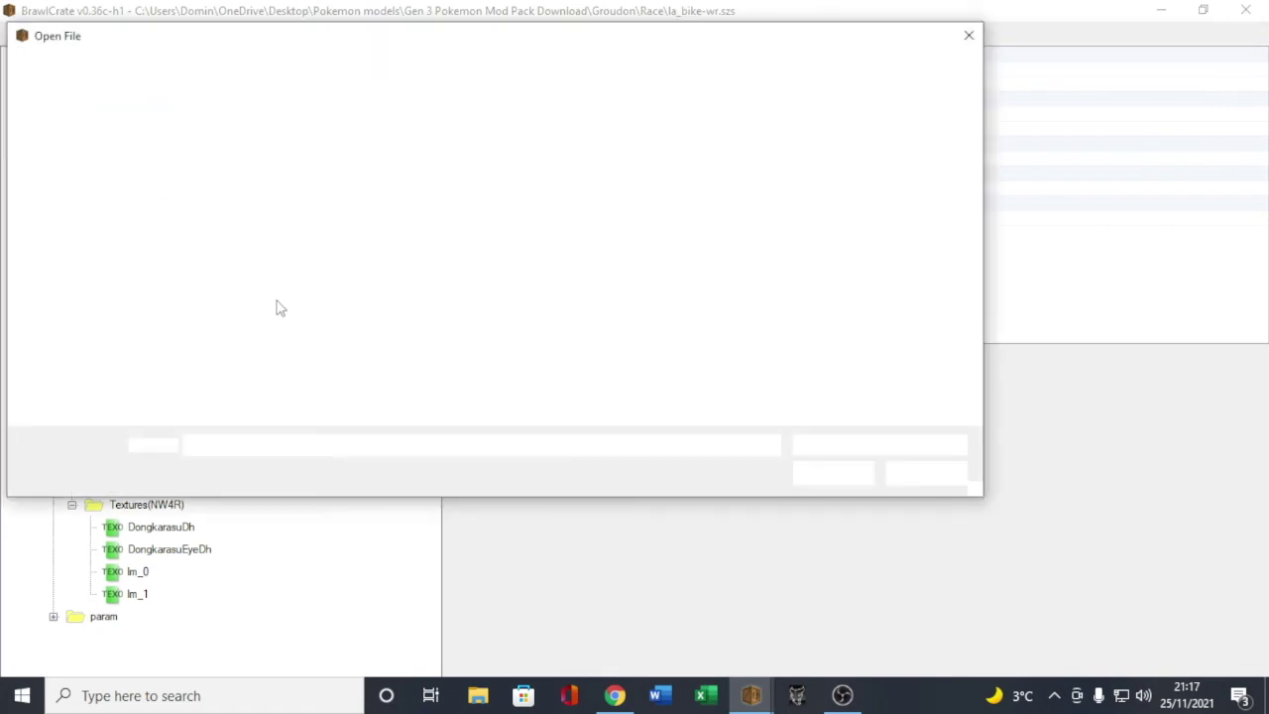
key("Escape")
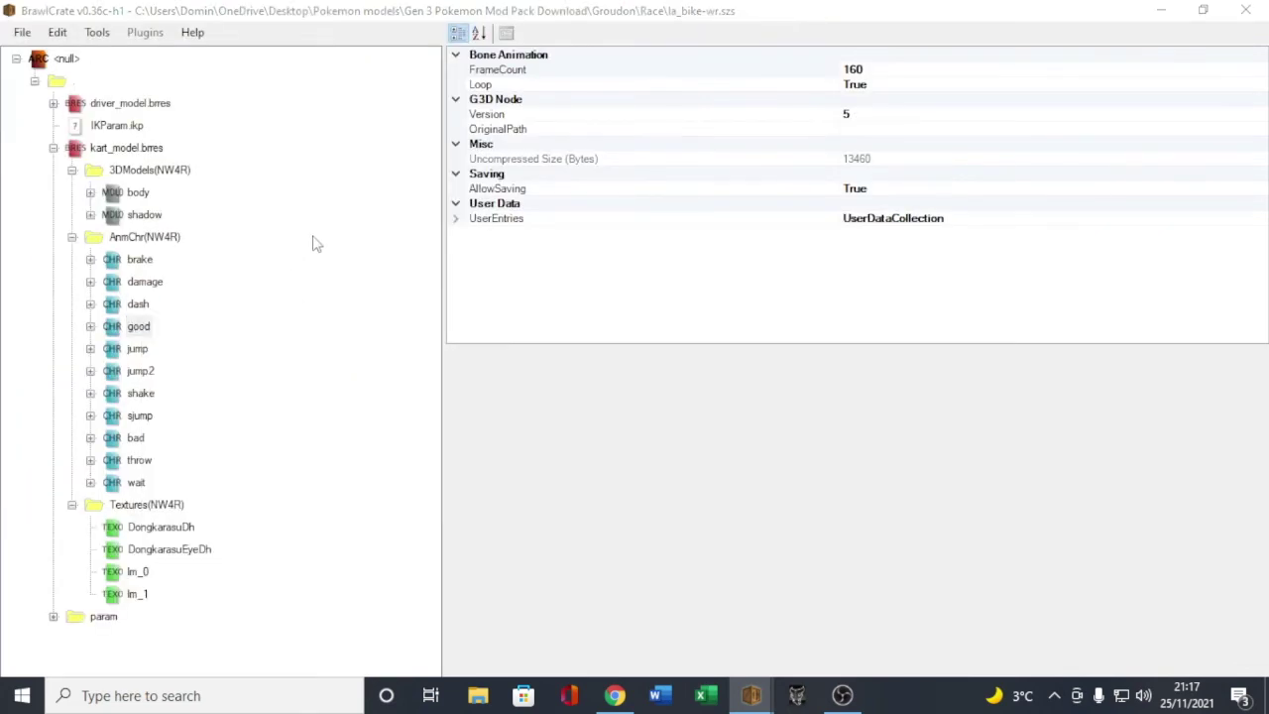
key("ctrl+r")
key("Return")
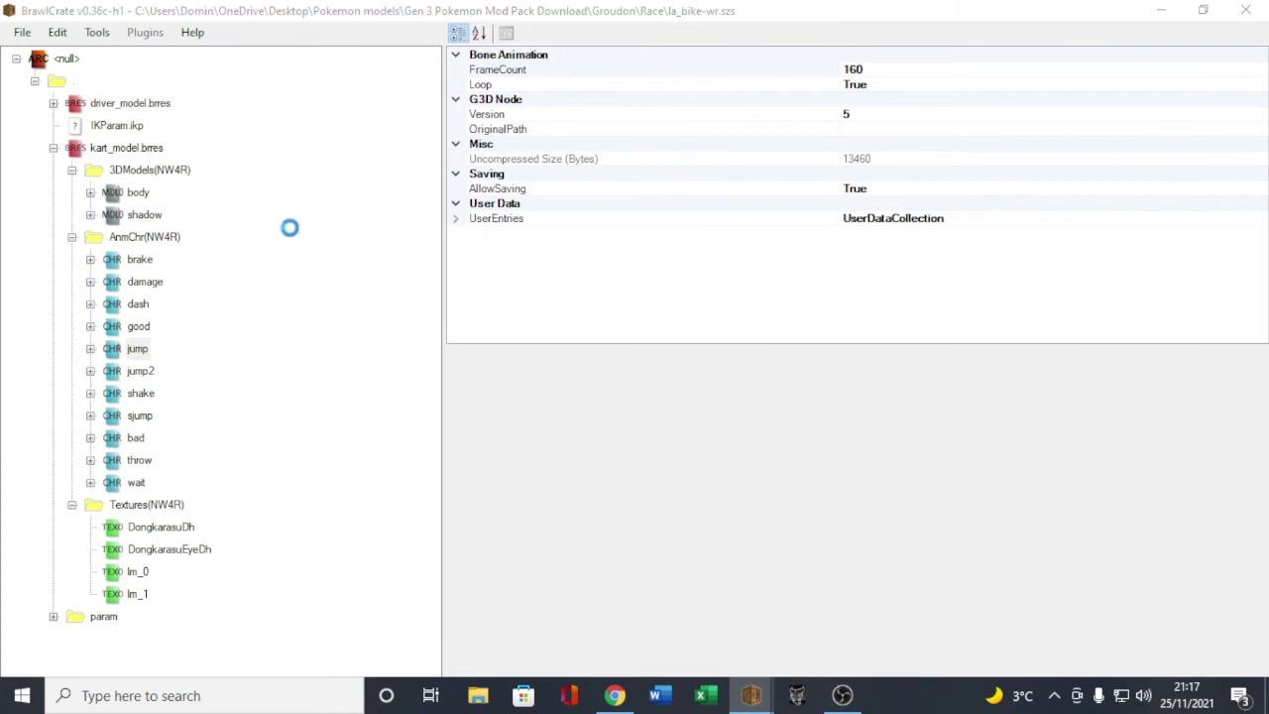
Step: Replace the jump animation and the following ones through sjump with Fly.chr0
key("ctrl+r")
key("Return")
key("ctrl+r")
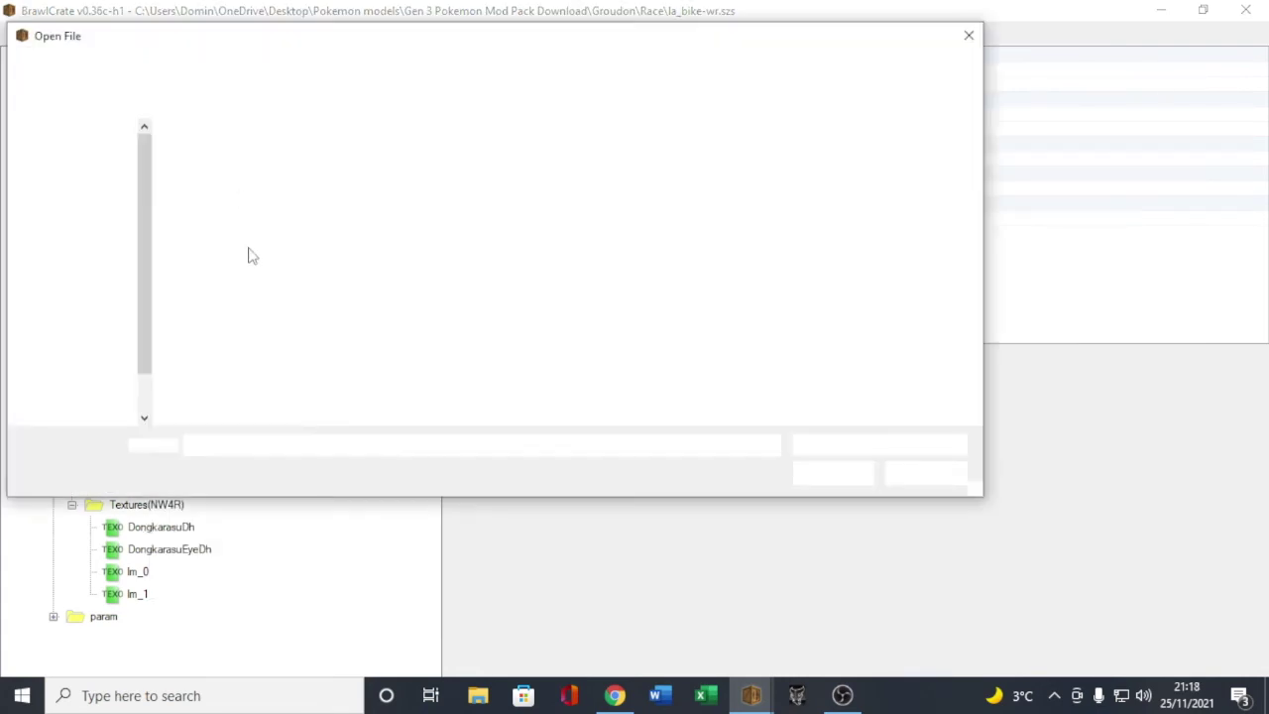
key("Return")
key("Down")
key("ctrl+r")
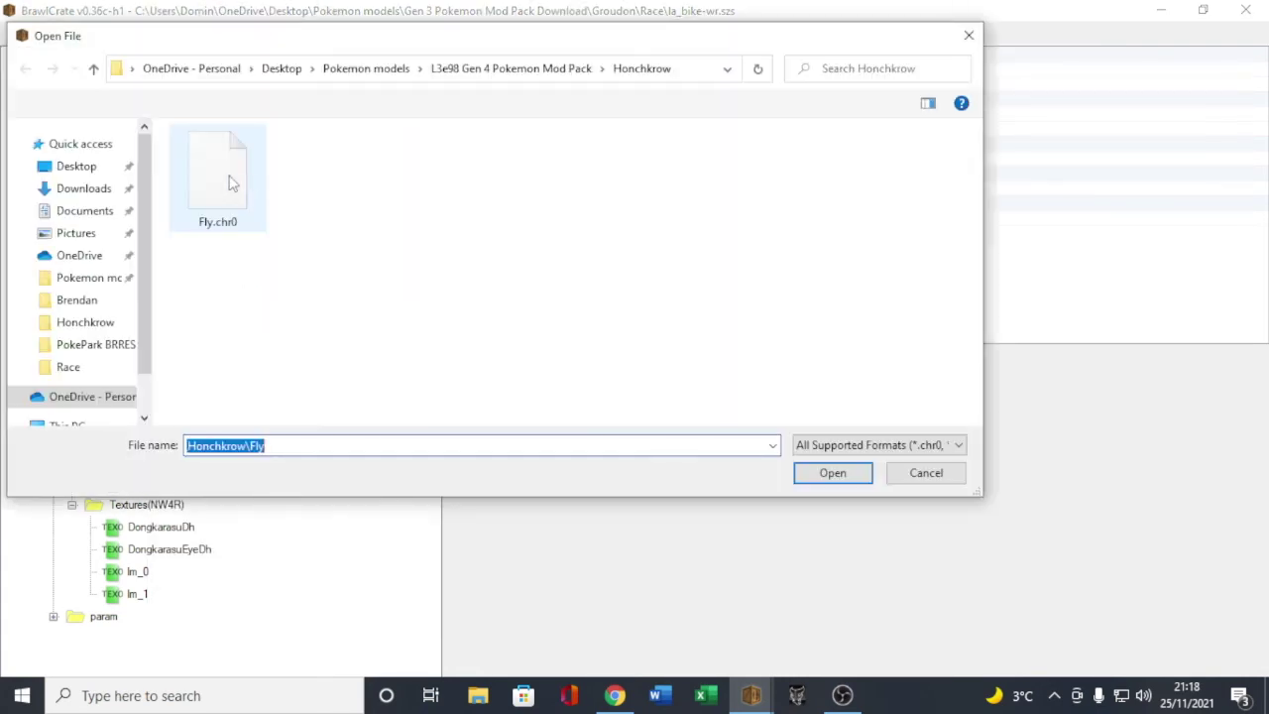
key("Return")
right_click(156, 417)
left_click(269, 519)
key("Return")
Step: Replace the bad and wait animations with Fly.chr0, giving wait 100 frames
key("Down")
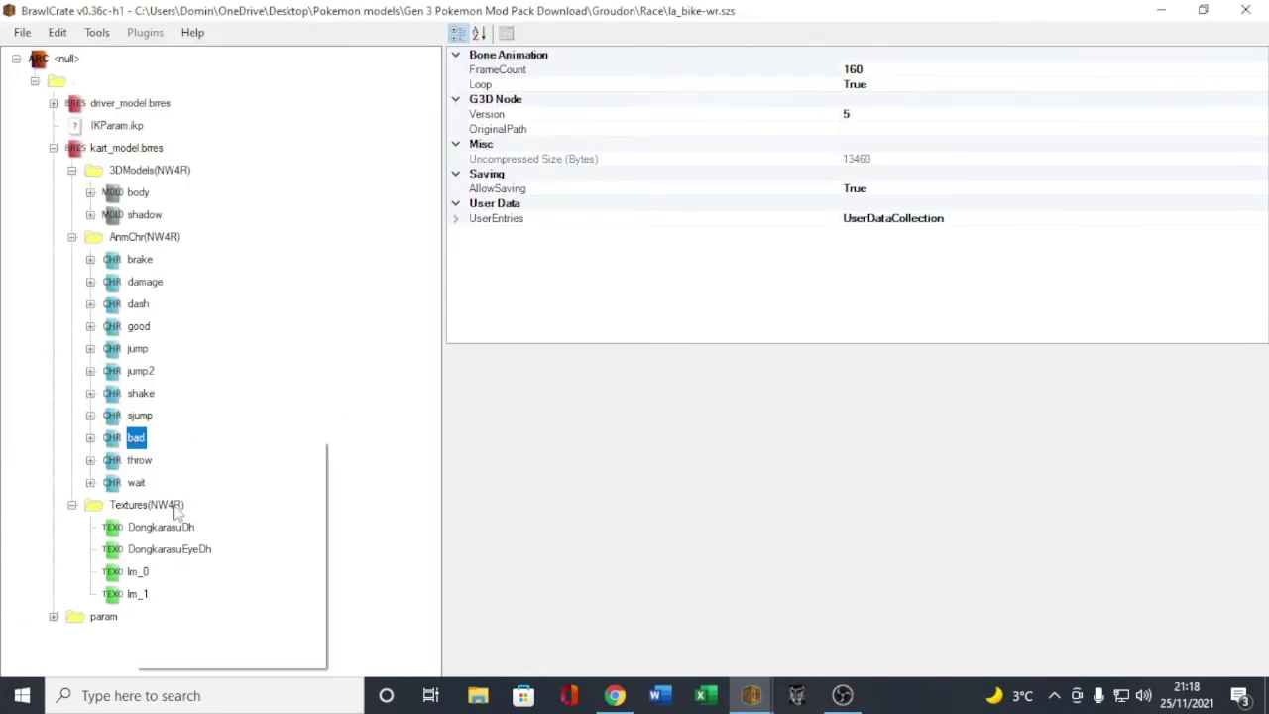
key("ctrl+r")
key("Return")
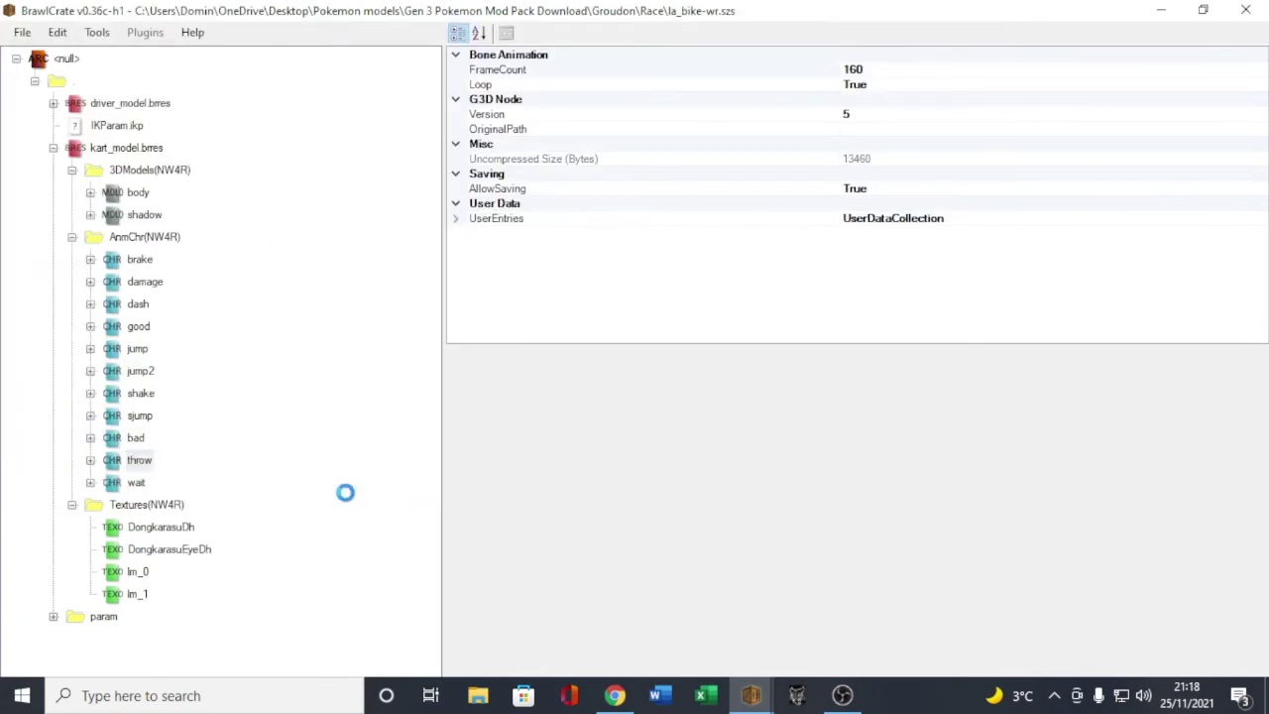
right_click(139, 482)
key("ctrl+r")
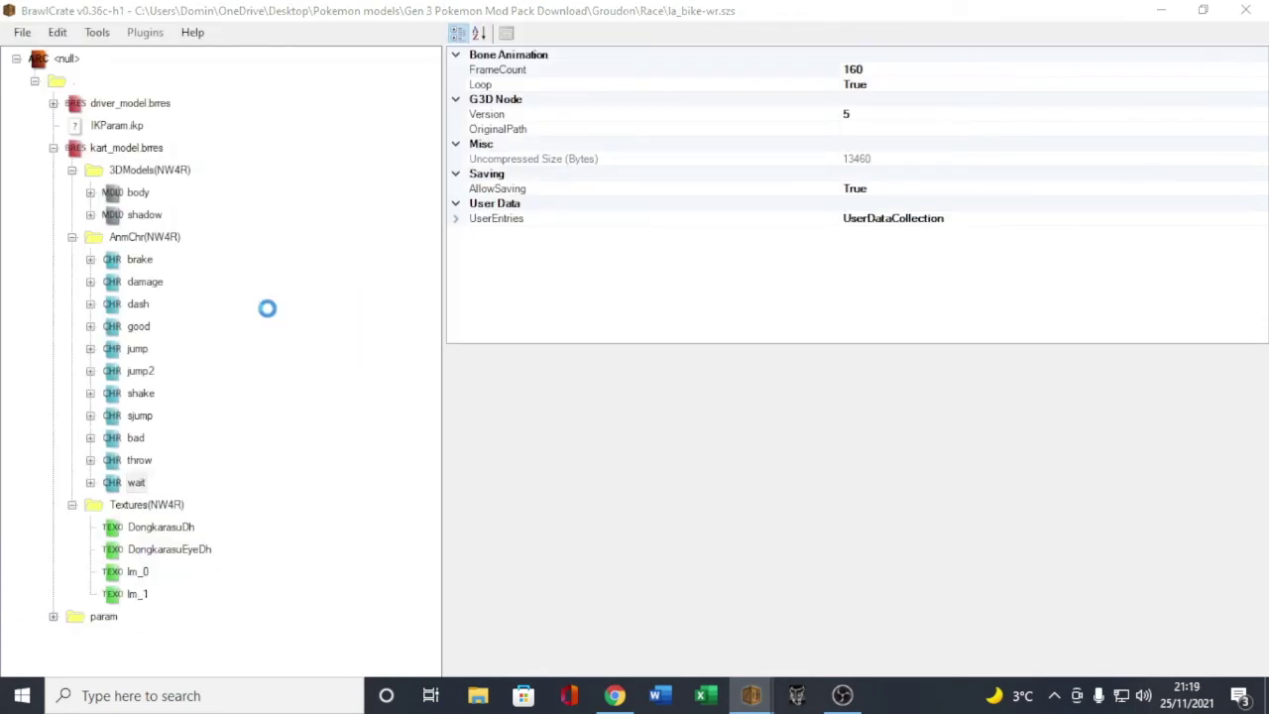
key("Return")
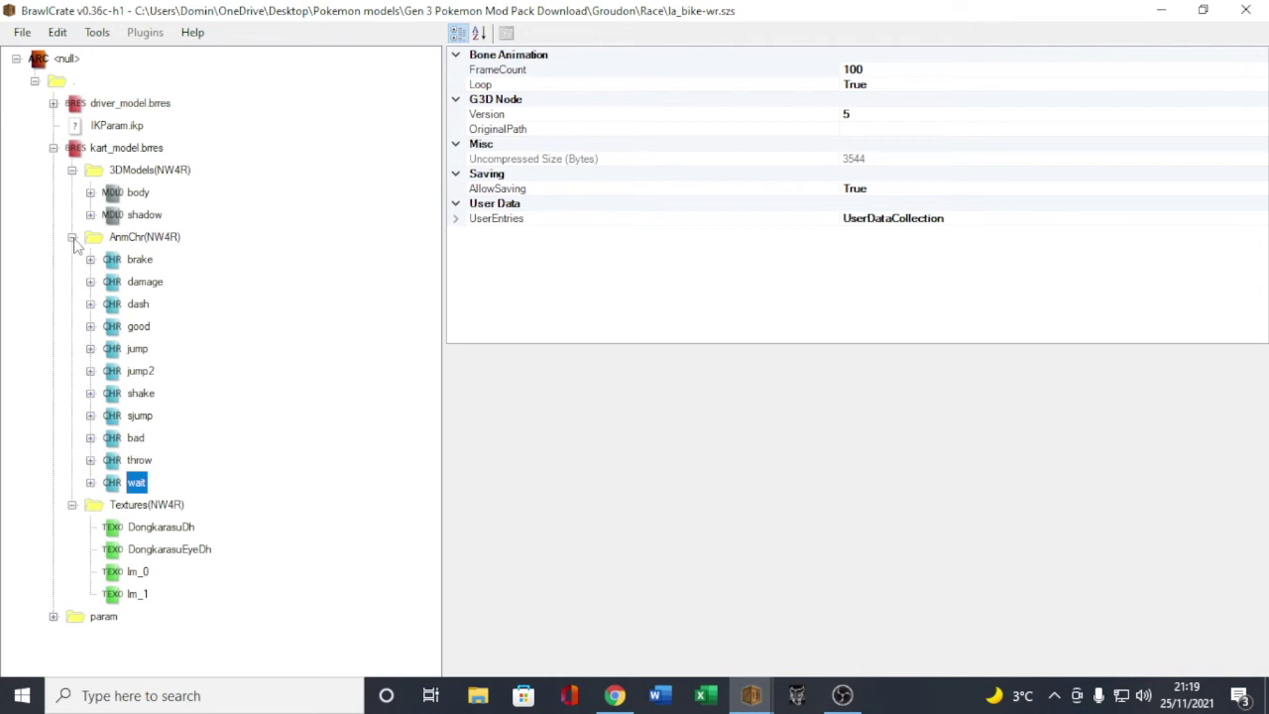
Step: Collapse AnmChr and Textures, then preview the Honchkrow body model in its spread-wing pose
left_click(72, 238)
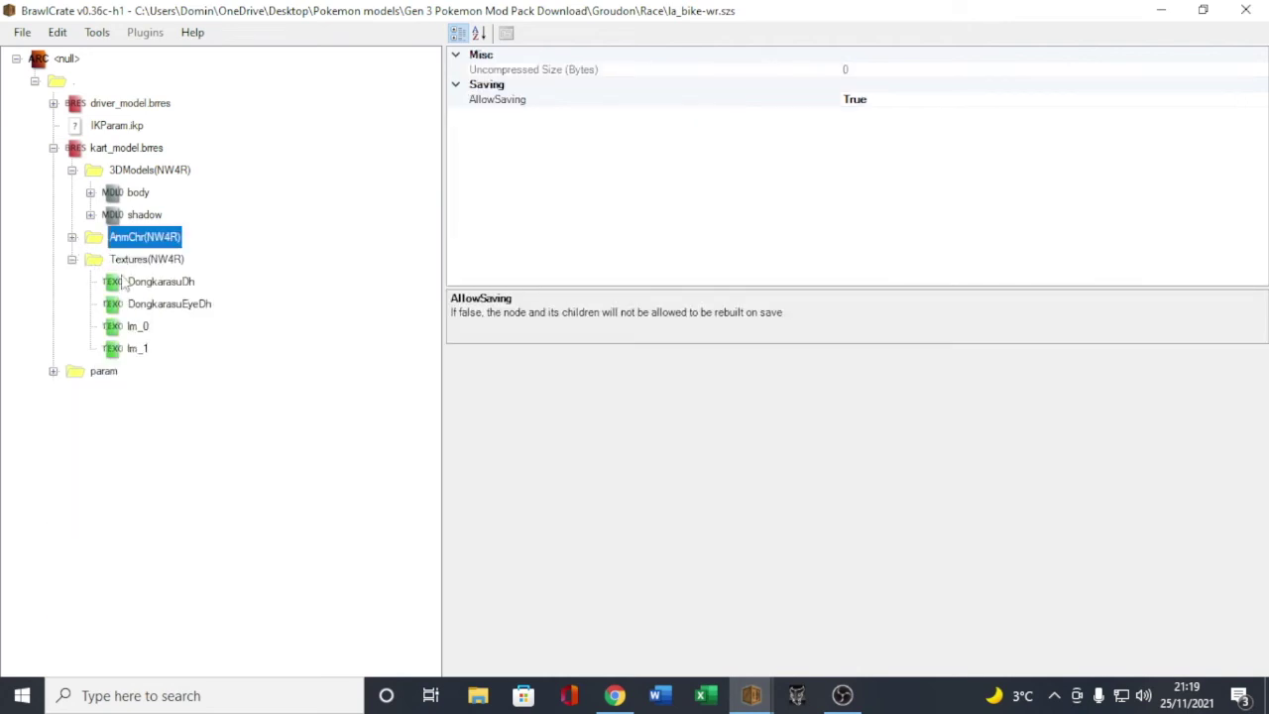
left_click(71, 260)
left_click(139, 195)
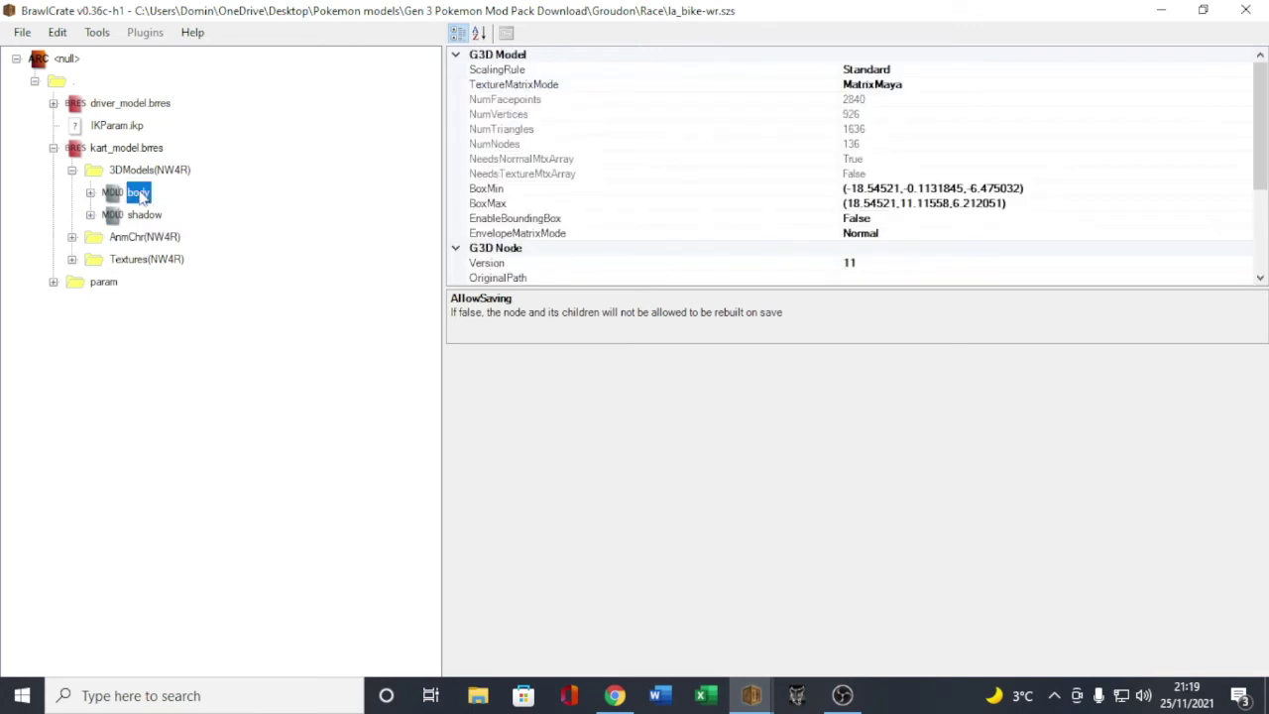
left_click(71, 171)
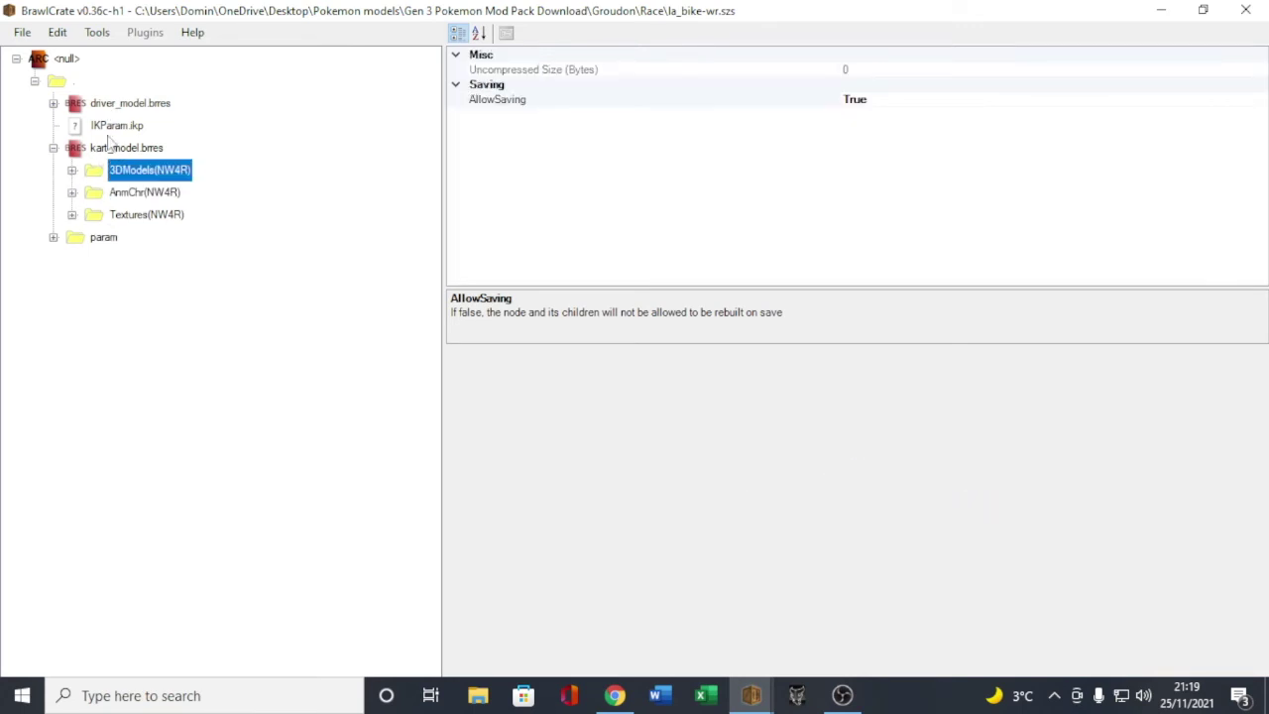
double_click(149, 169)
left_click(139, 193)
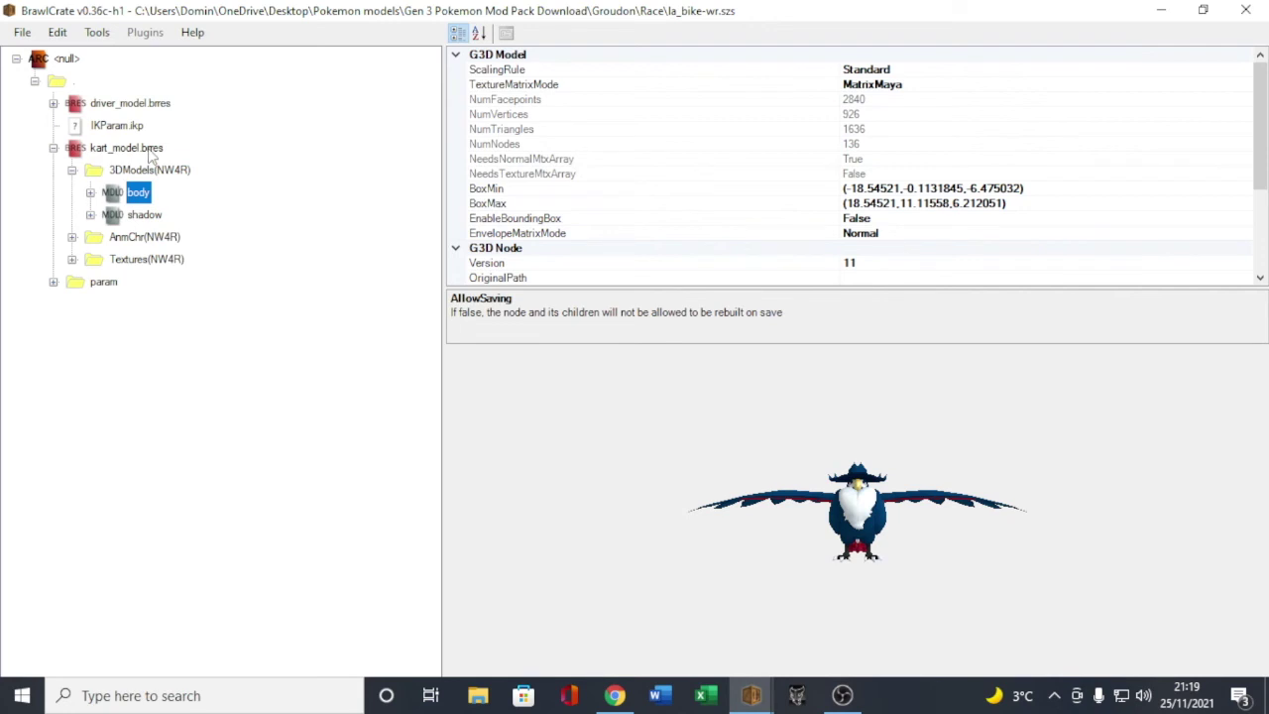
Step: Inspect driver_model.brres's skl_root bone, then collapse back and select driver_model.brres
double_click(131, 105)
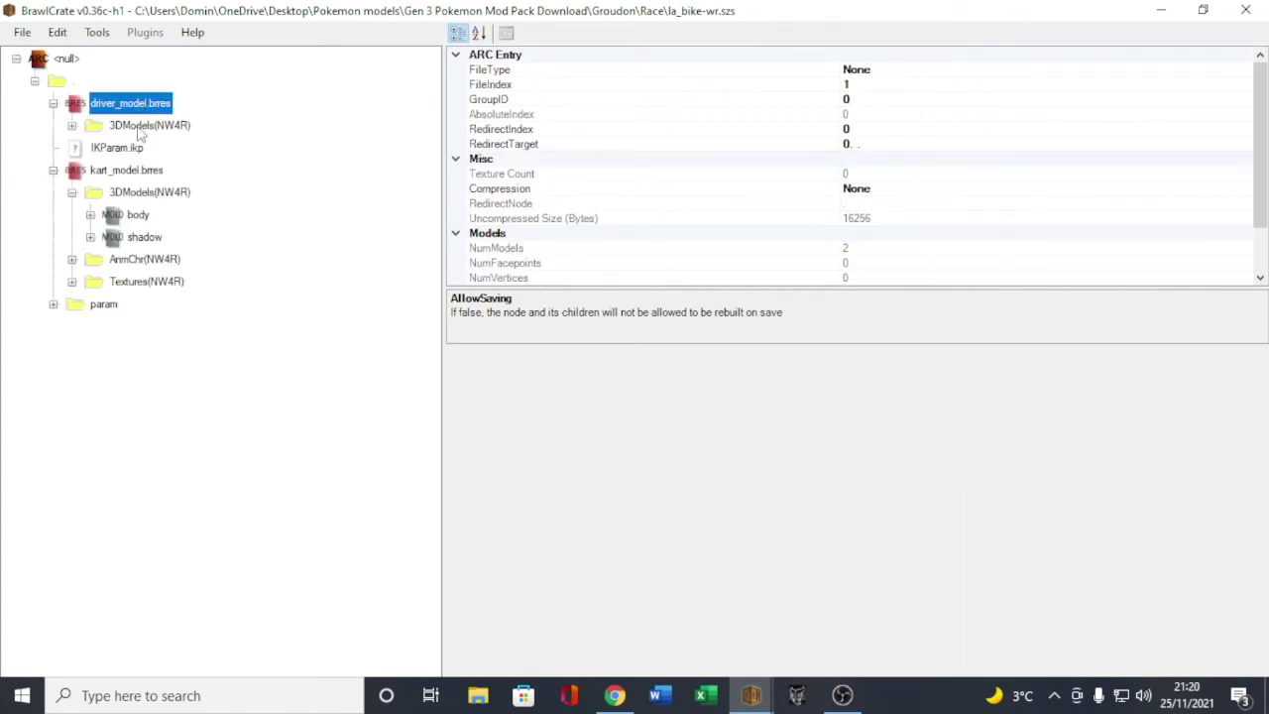
double_click(147, 127)
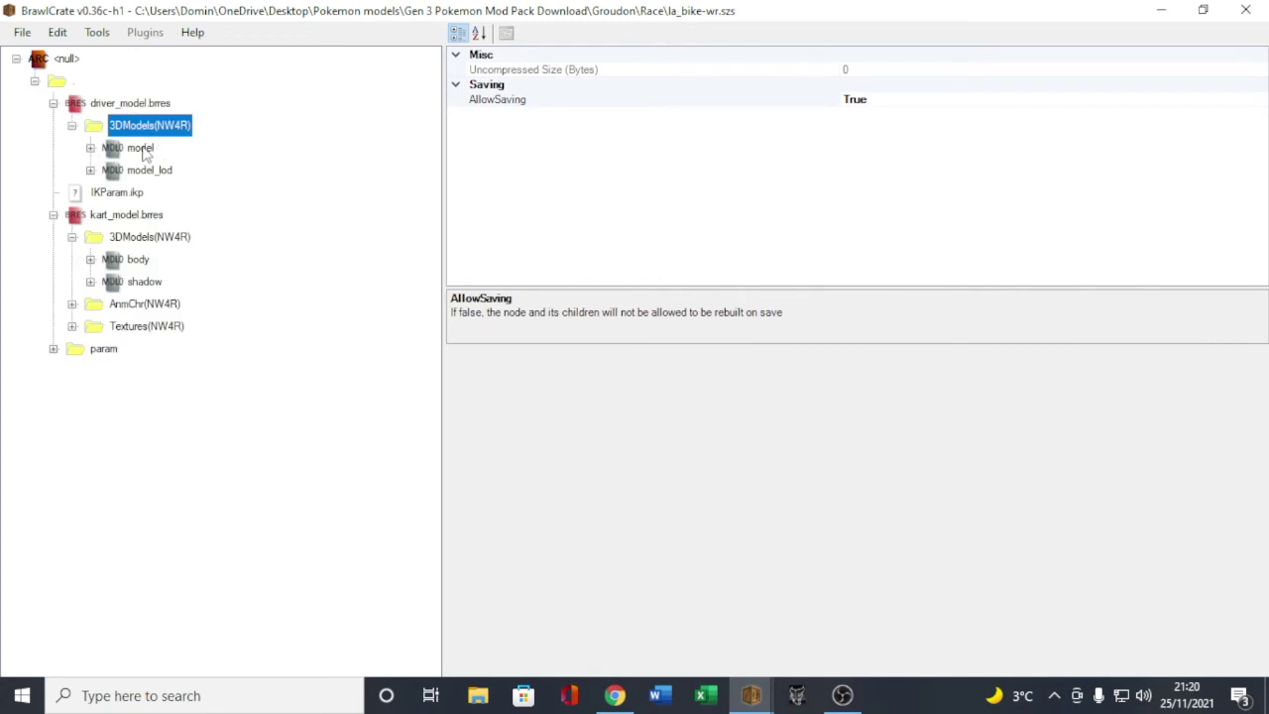
double_click(142, 149)
left_click(166, 194)
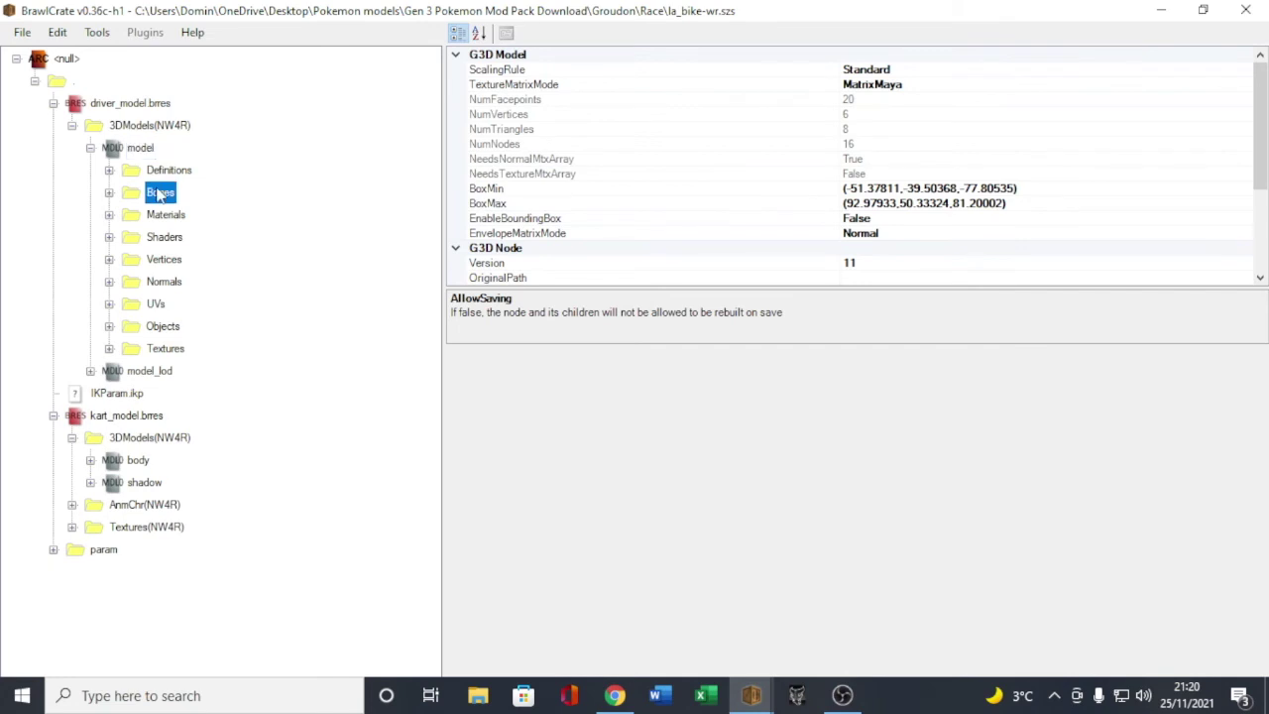
left_click(182, 215)
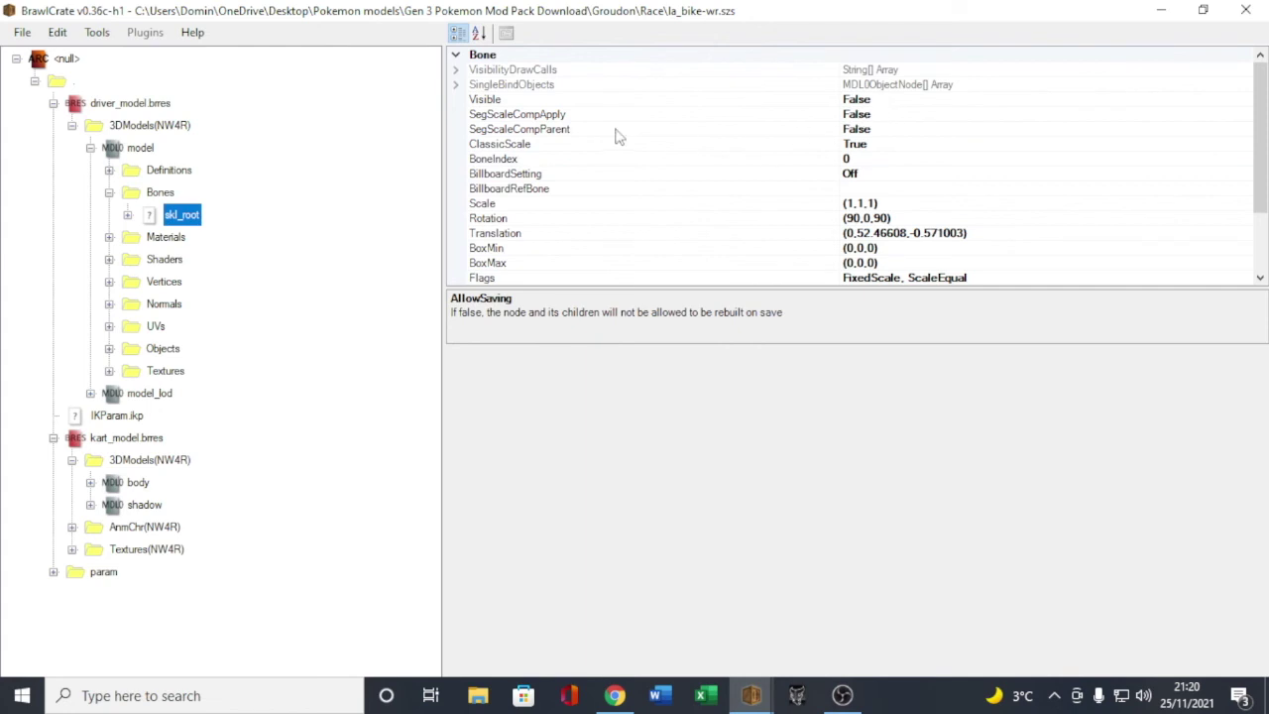
left_click(109, 193)
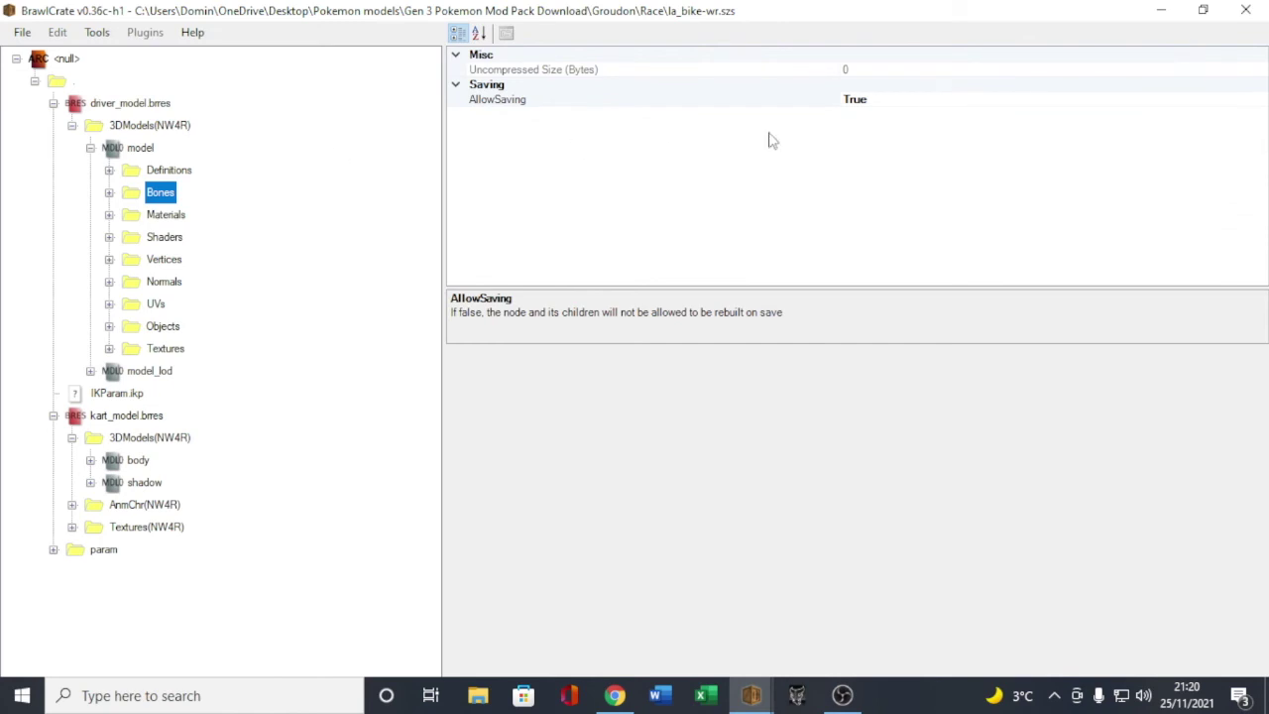
left_click(91, 149)
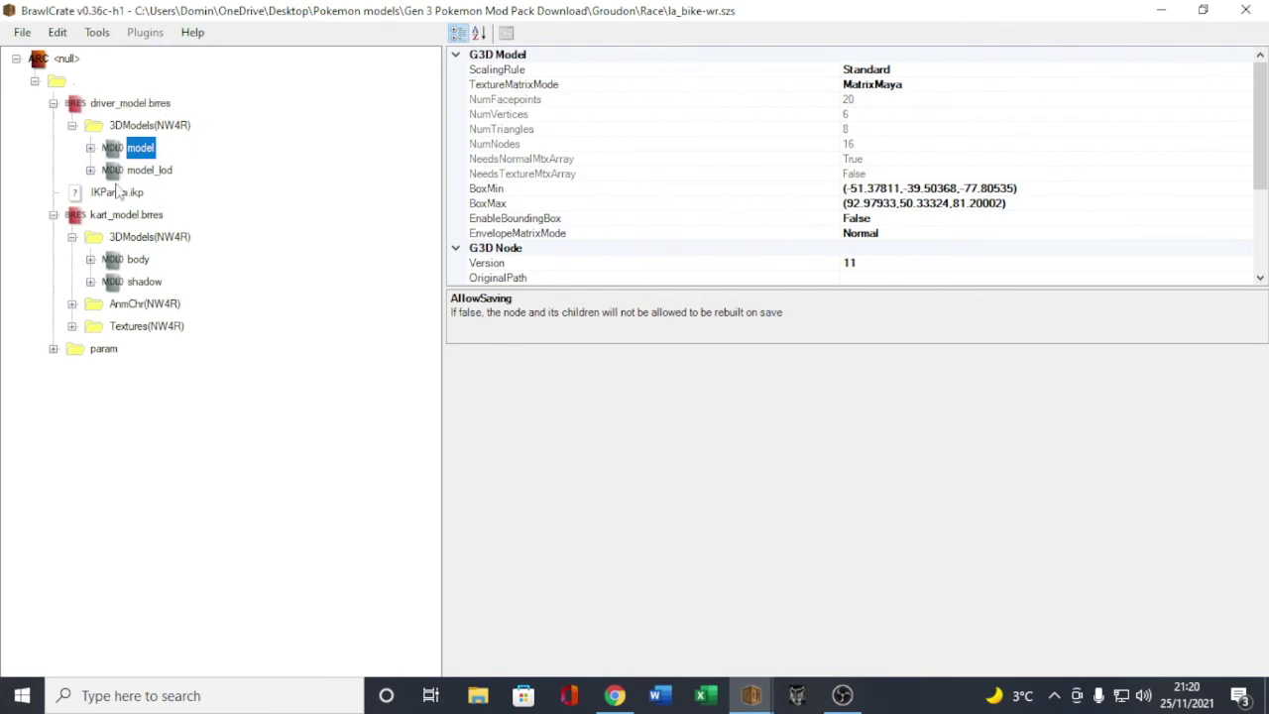
left_click(135, 104)
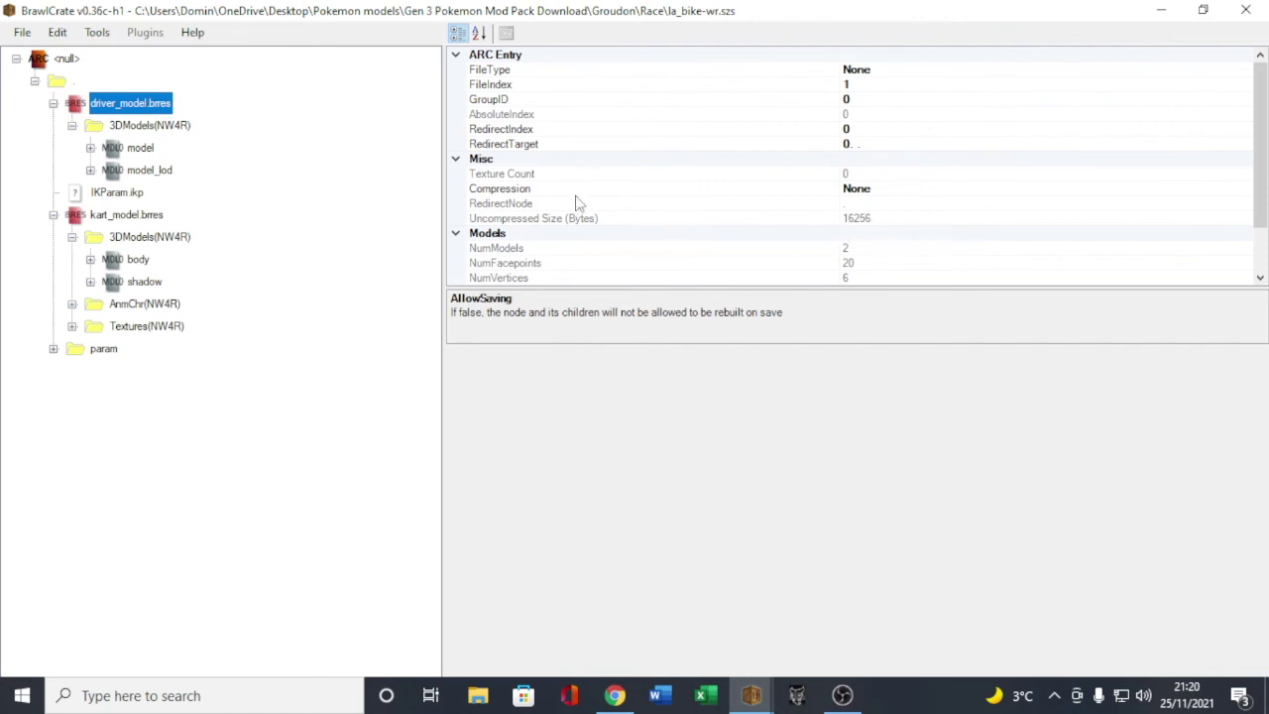
Step: Save the archive as la_bike-wr.szs in SZS Compressed Archive format, replacing the old file
left_click(22, 33)
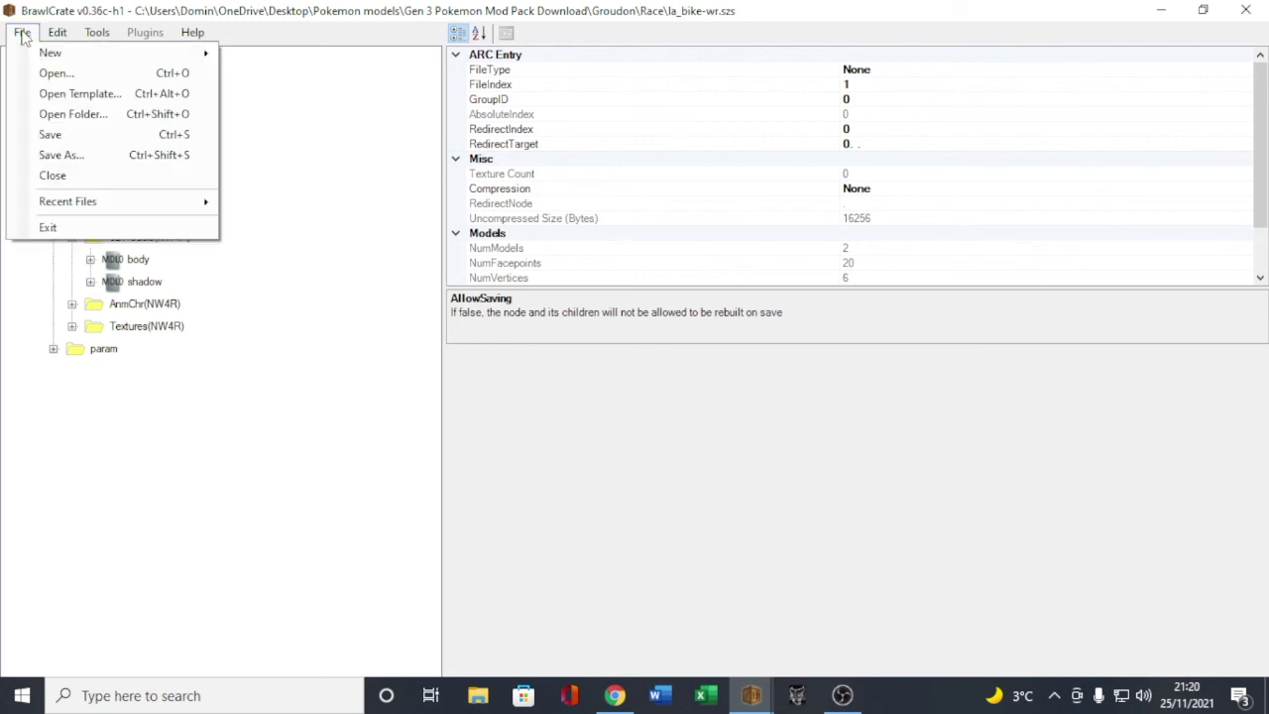
left_click(72, 157)
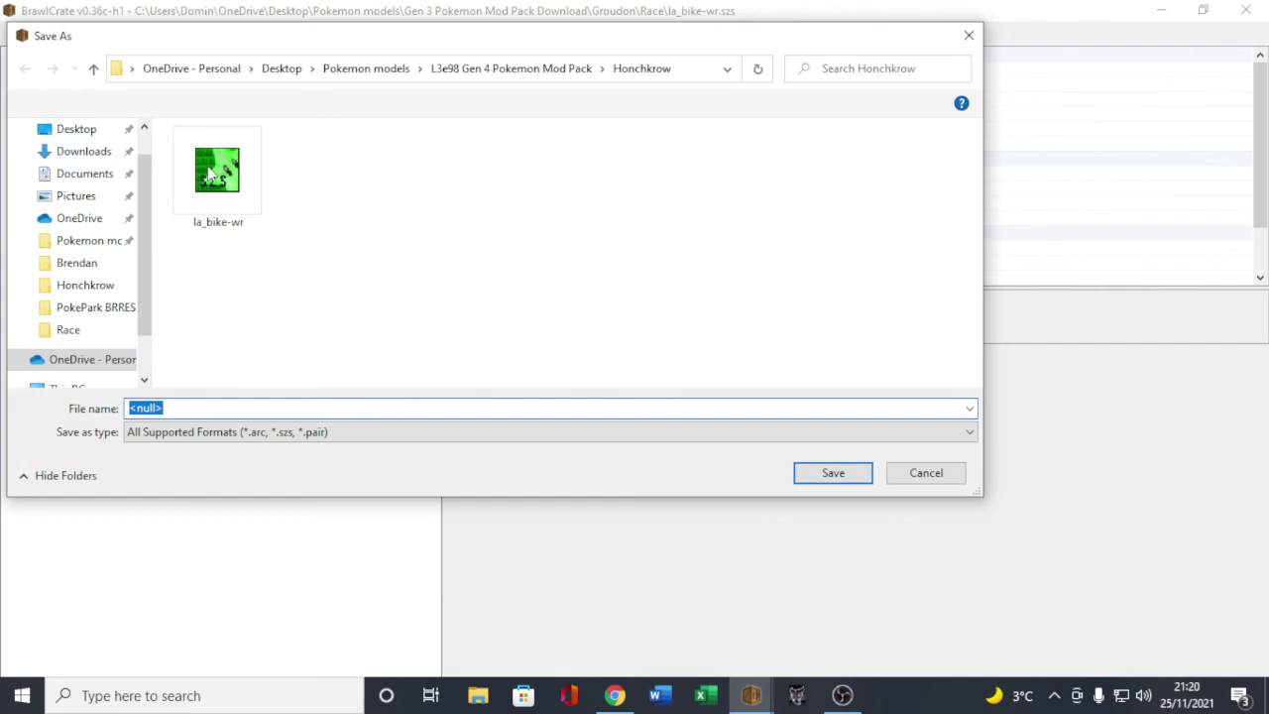
key("shift+Tab")
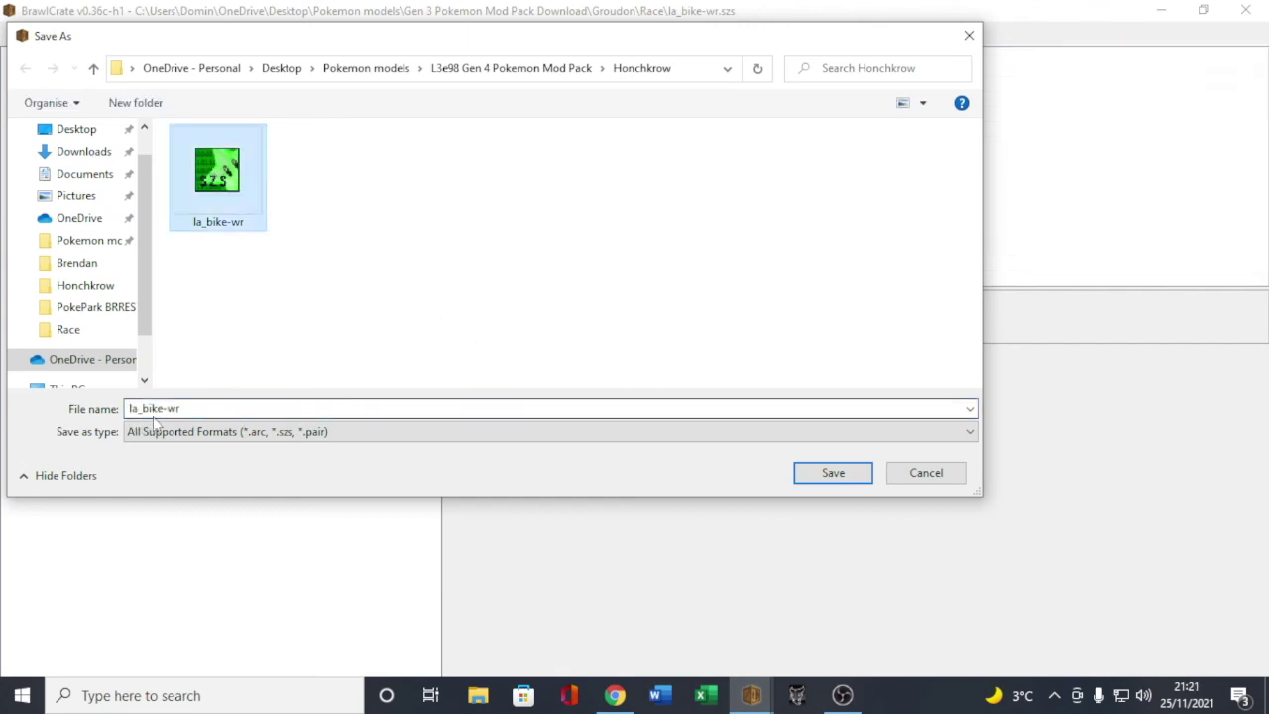
left_click(220, 439)
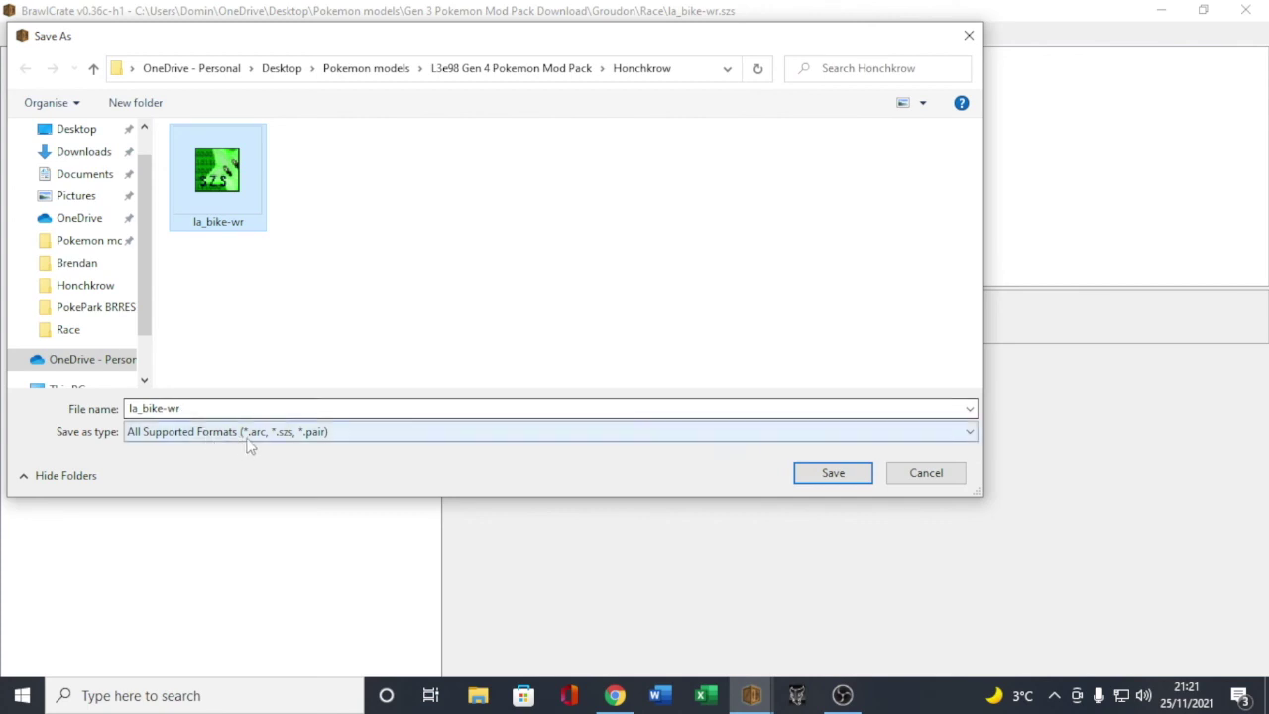
key("alt+Down")
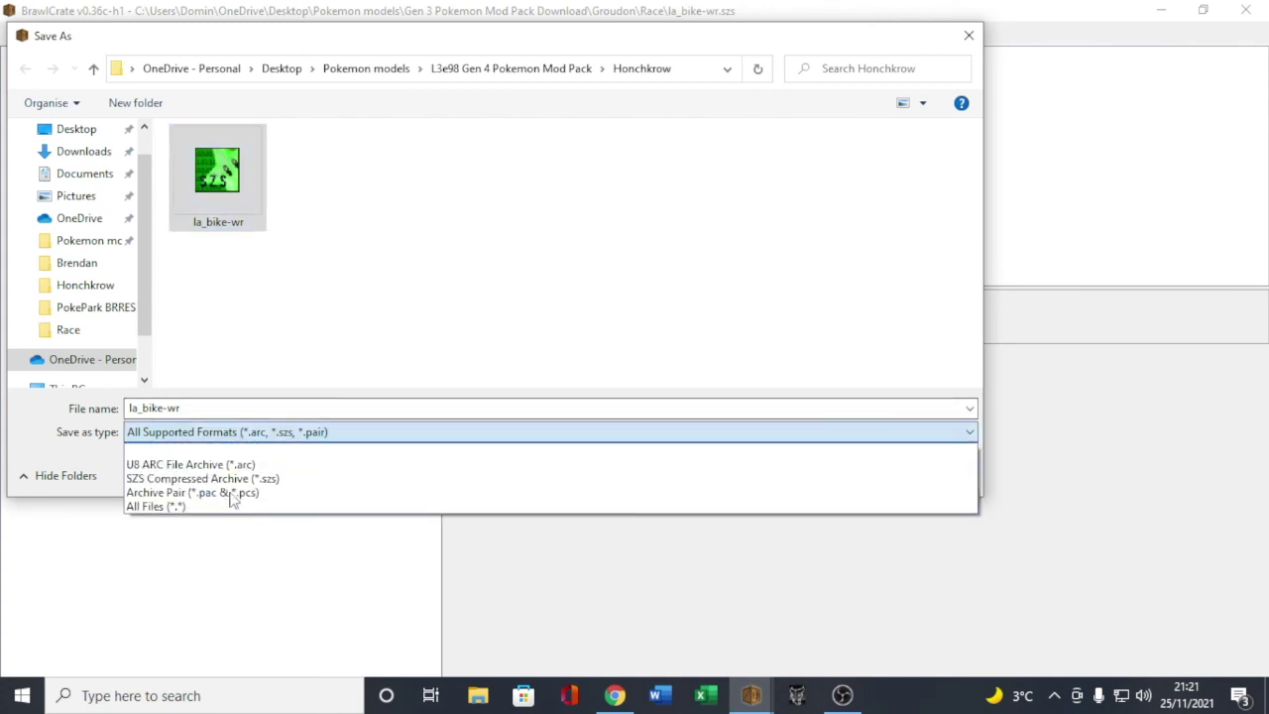
left_click(451, 475)
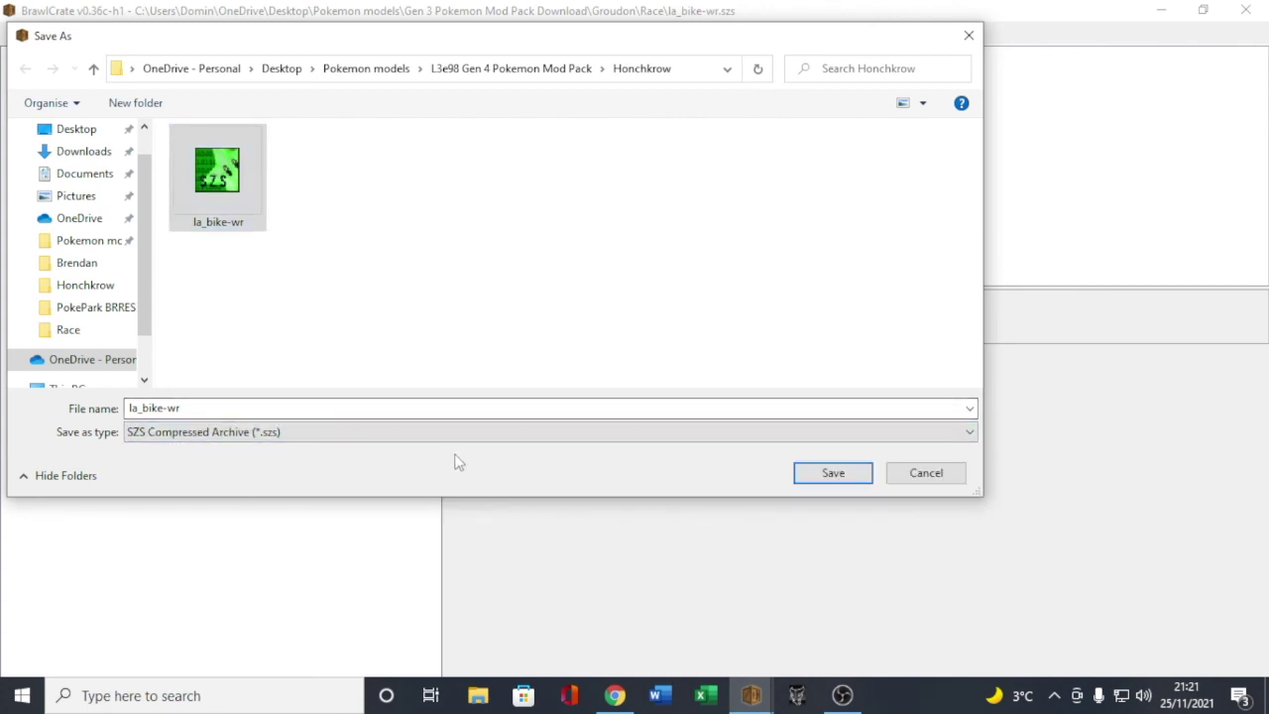
left_click(850, 476)
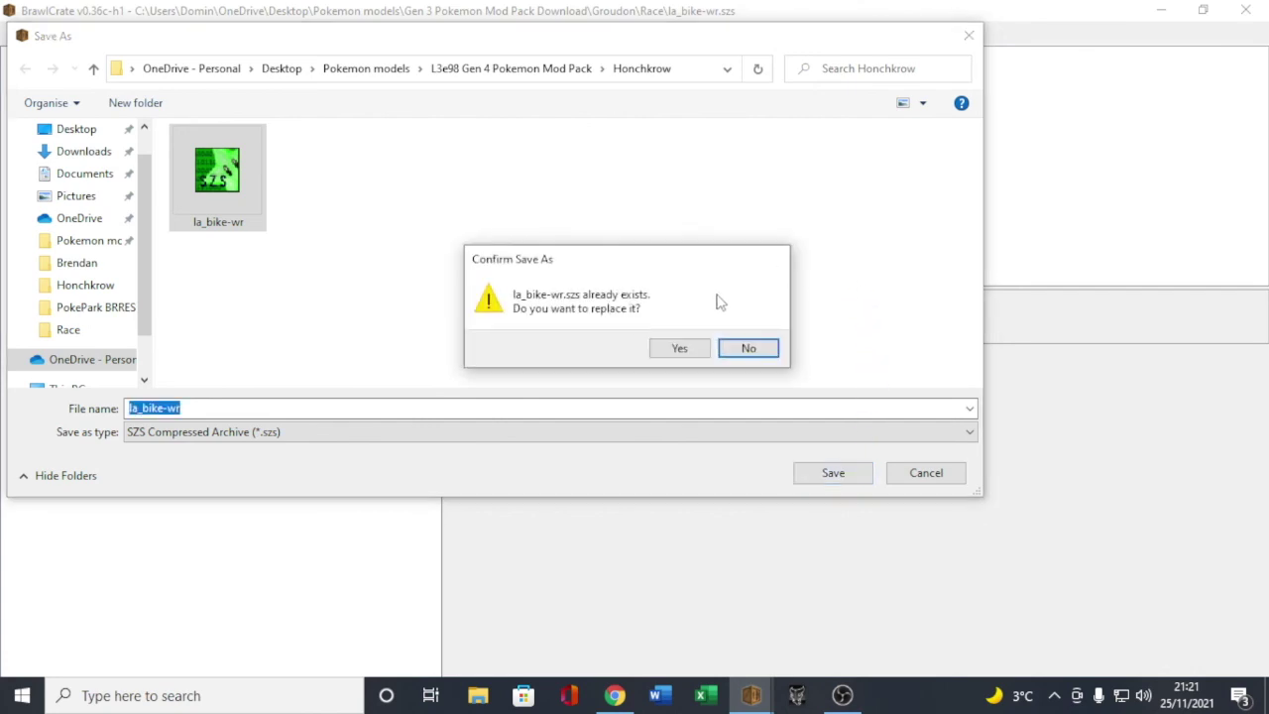
left_click(680, 349)
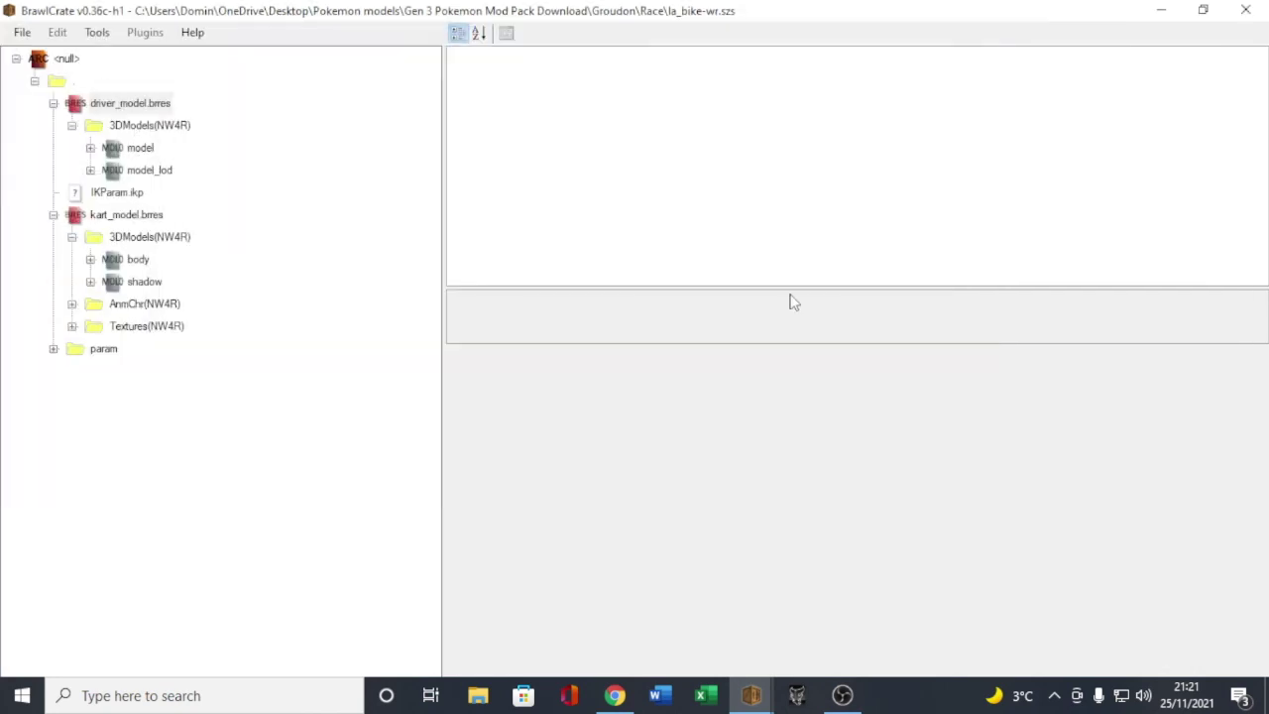